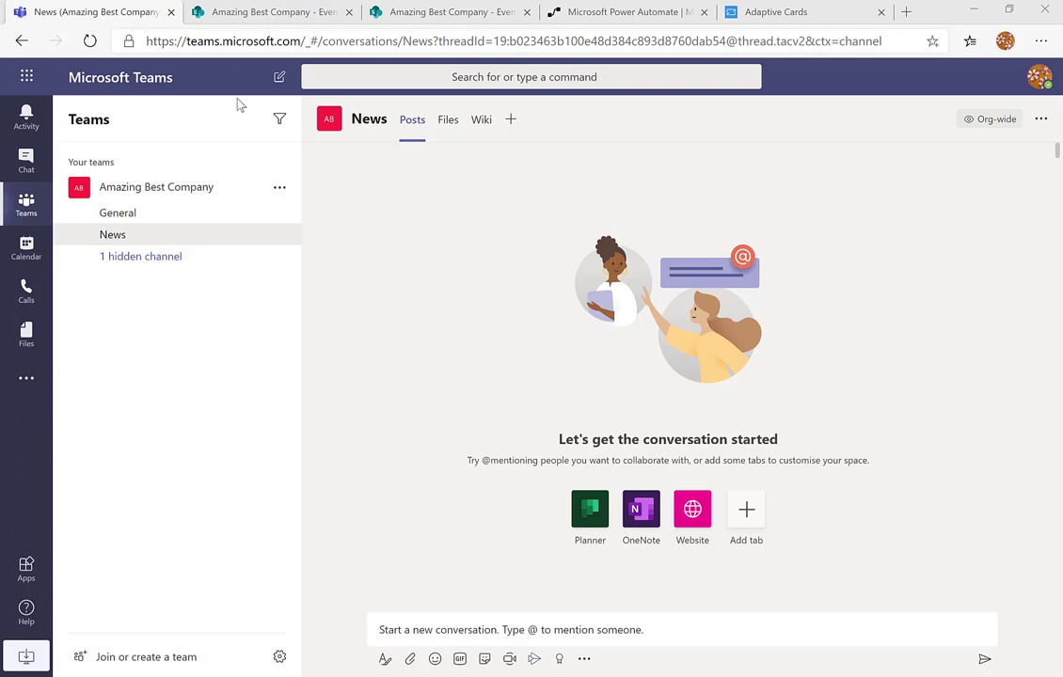
# Look over the Events list and the EventFiles library on the Amazing Best Company SharePoint site.
pyautogui.click(270, 19)
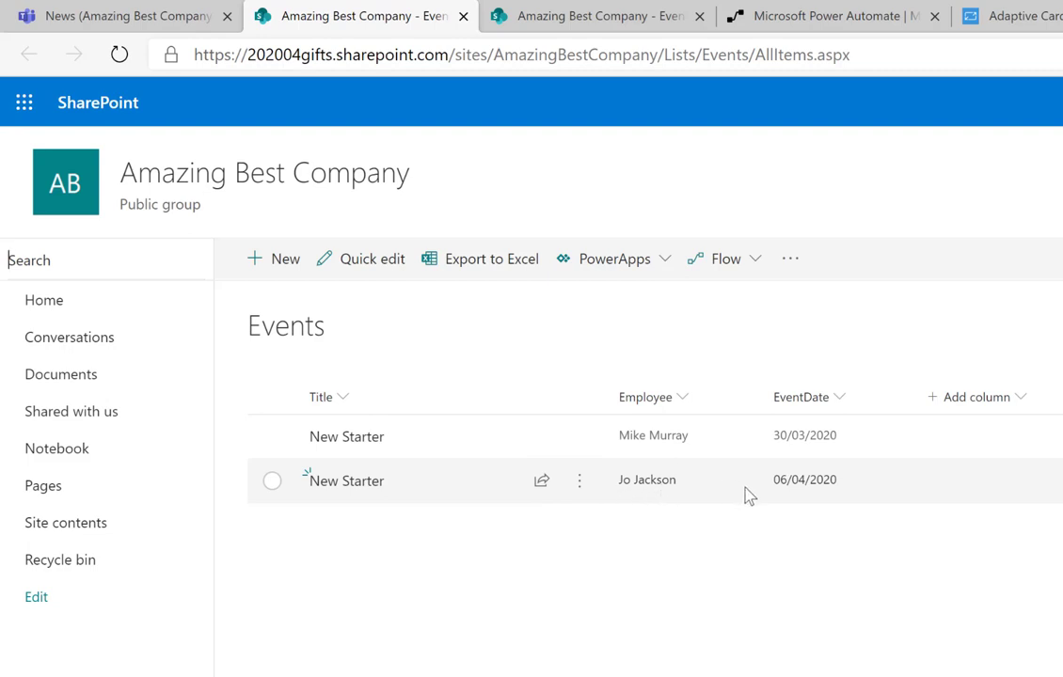
pyautogui.click(533, 30)
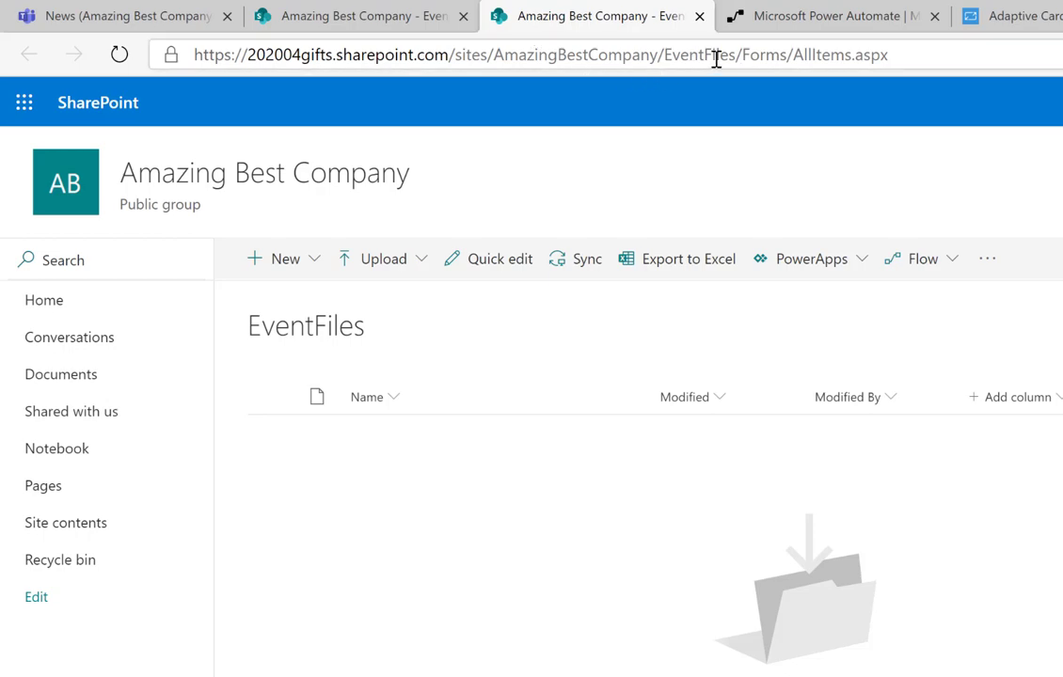
# Switch to Power Automate and start a new scheduled flow named "Welcome Newcomer".
pyautogui.click(787, 22)
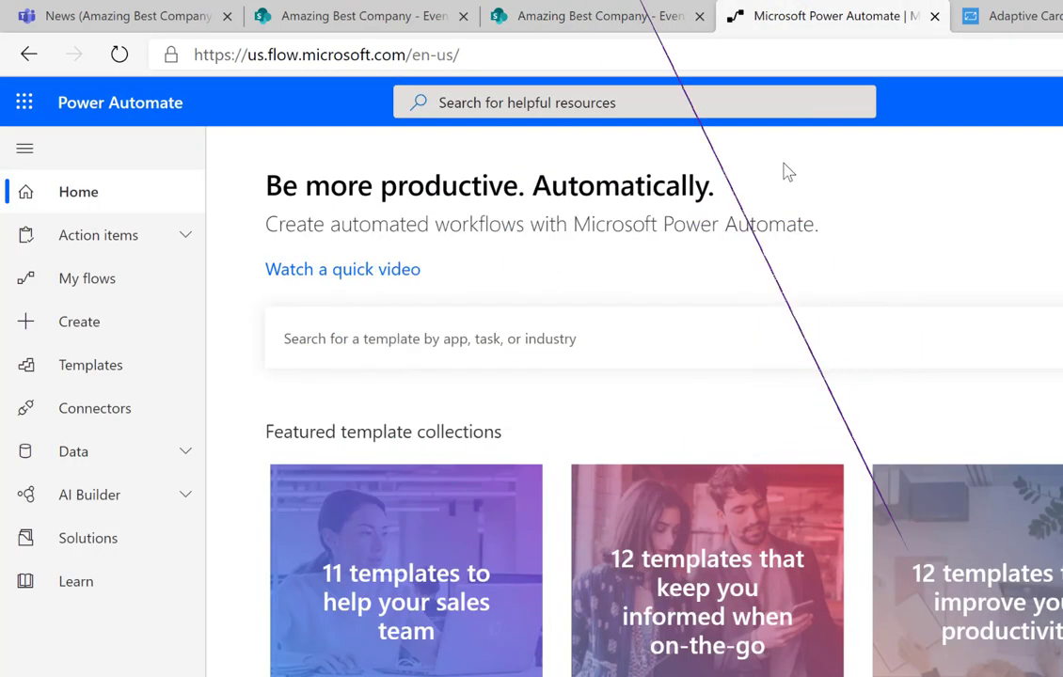
pyautogui.click(87, 329)
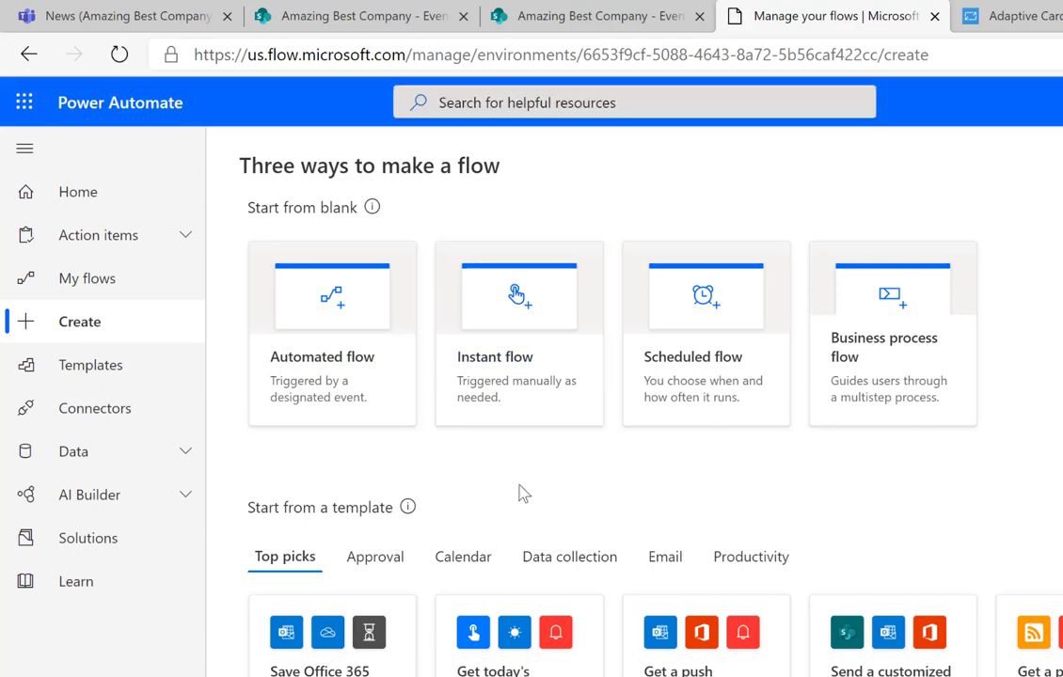
pyautogui.click(688, 380)
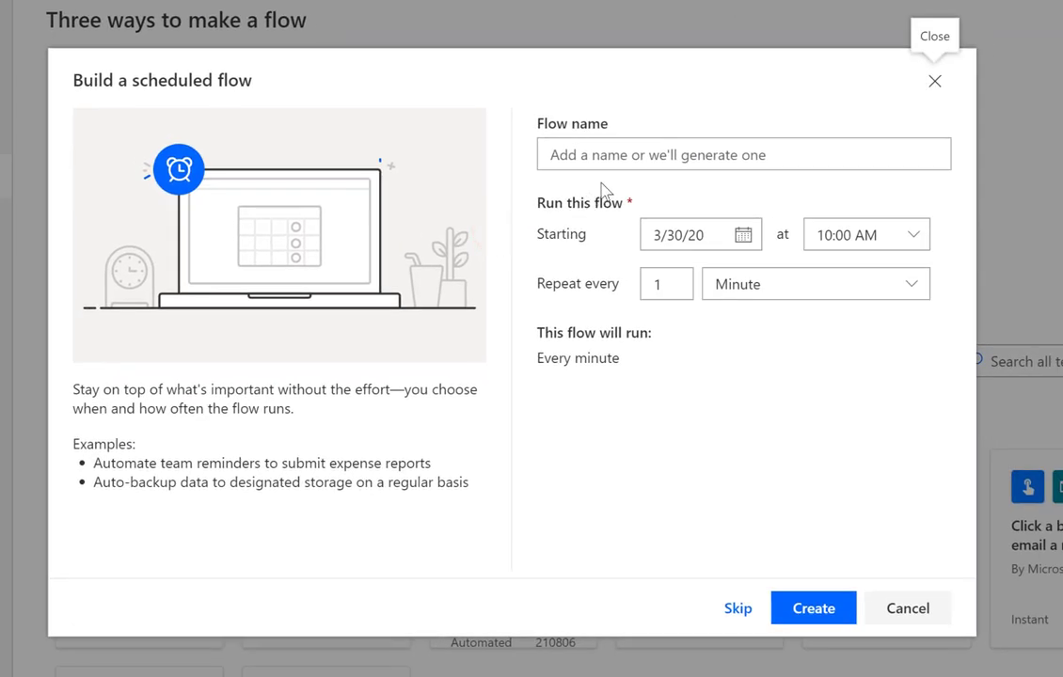
pyautogui.click(616, 157)
pyautogui.write('Welcome Newcomer')
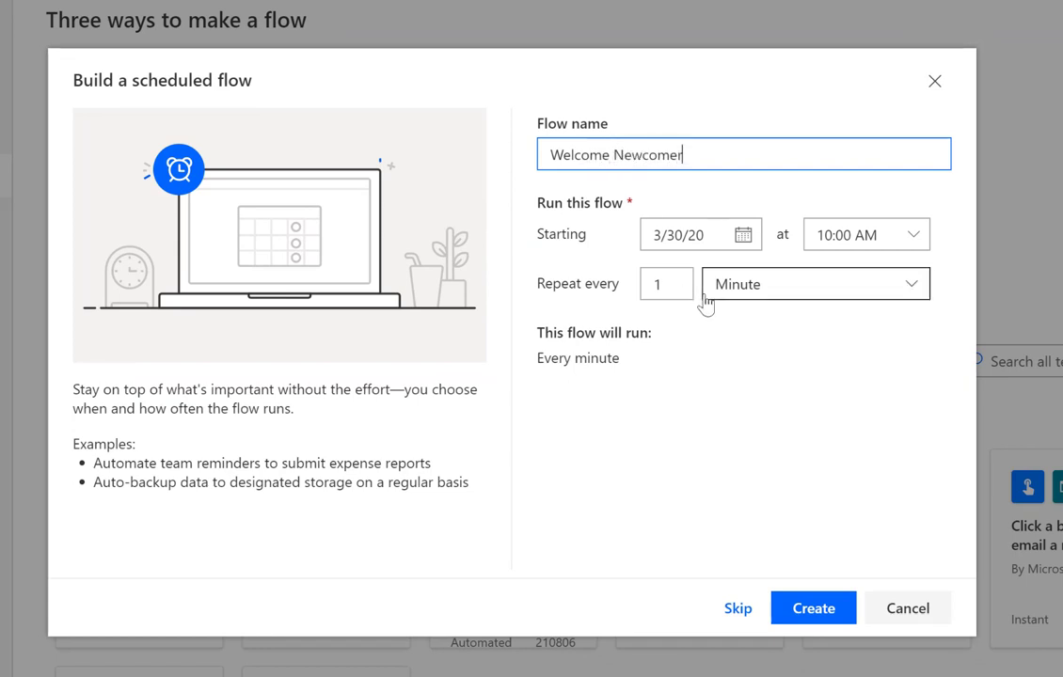
# Set the flow to repeat every week on Monday through Friday only, and create it.
pyautogui.click(758, 286)
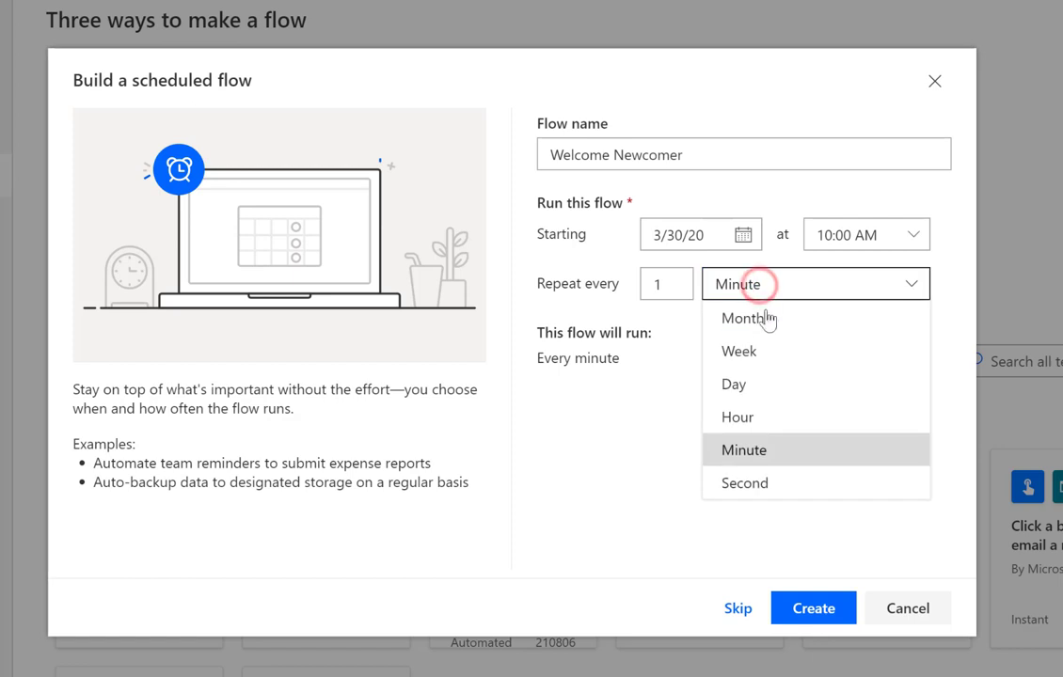
pyautogui.click(759, 350)
pyautogui.click(558, 368)
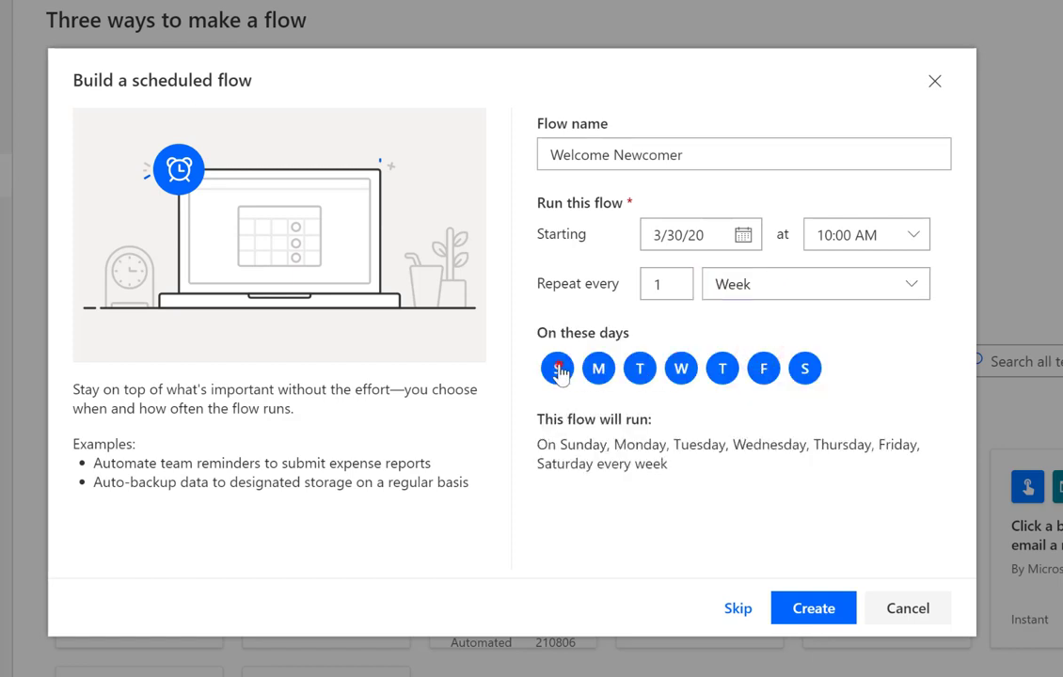
pyautogui.click(805, 367)
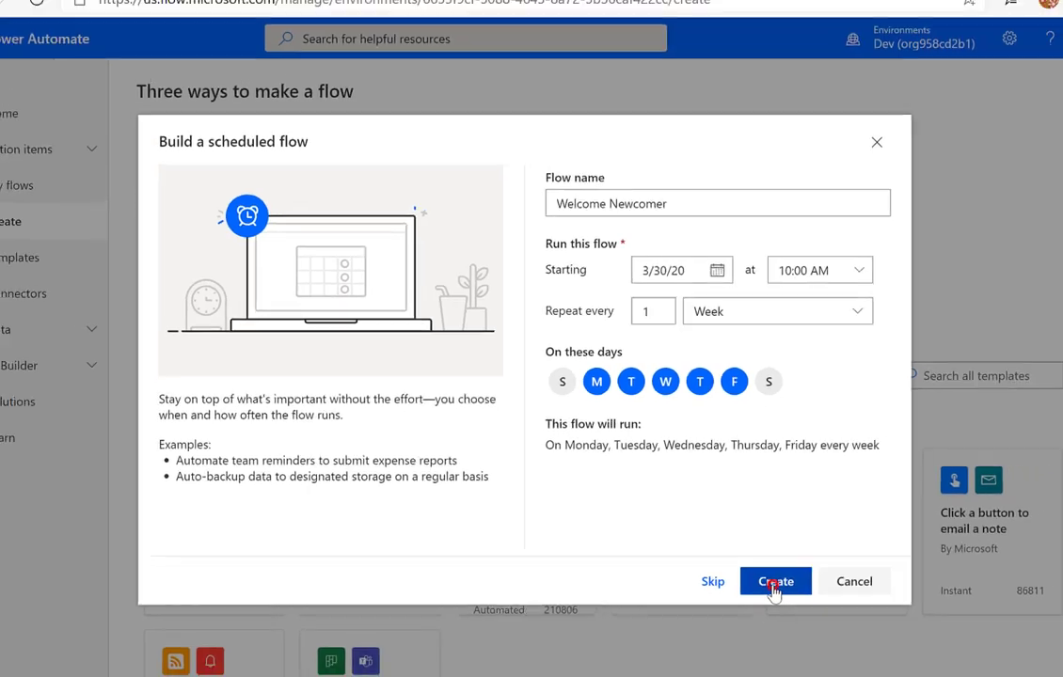
pyautogui.click(811, 616)
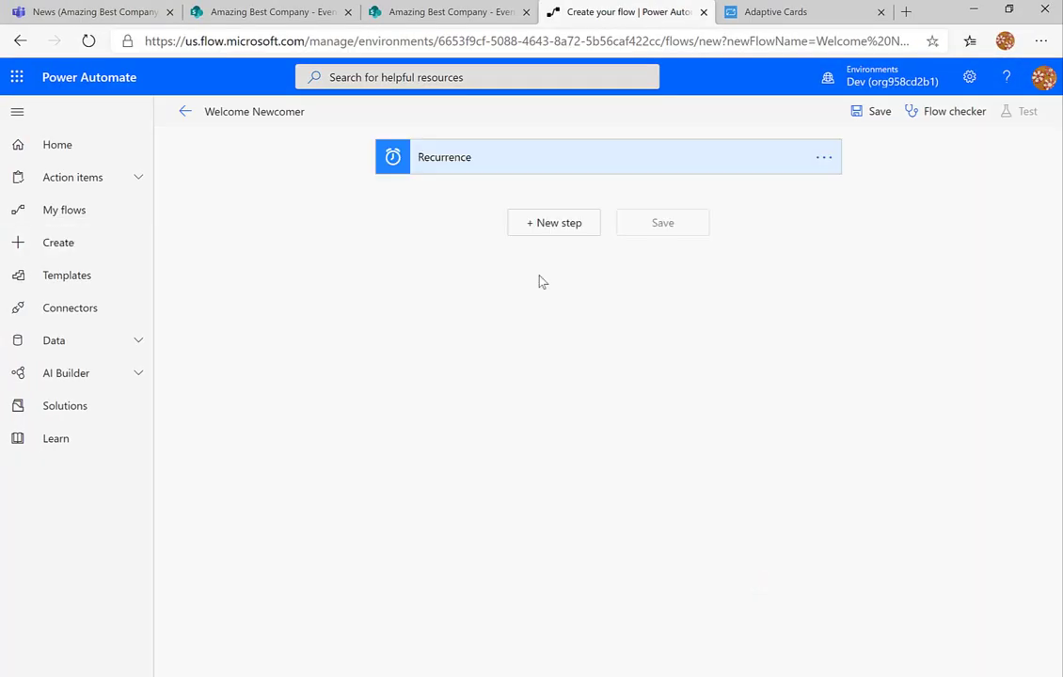
# Add a Scope control action below the Recurrence trigger.
pyautogui.click(561, 226)
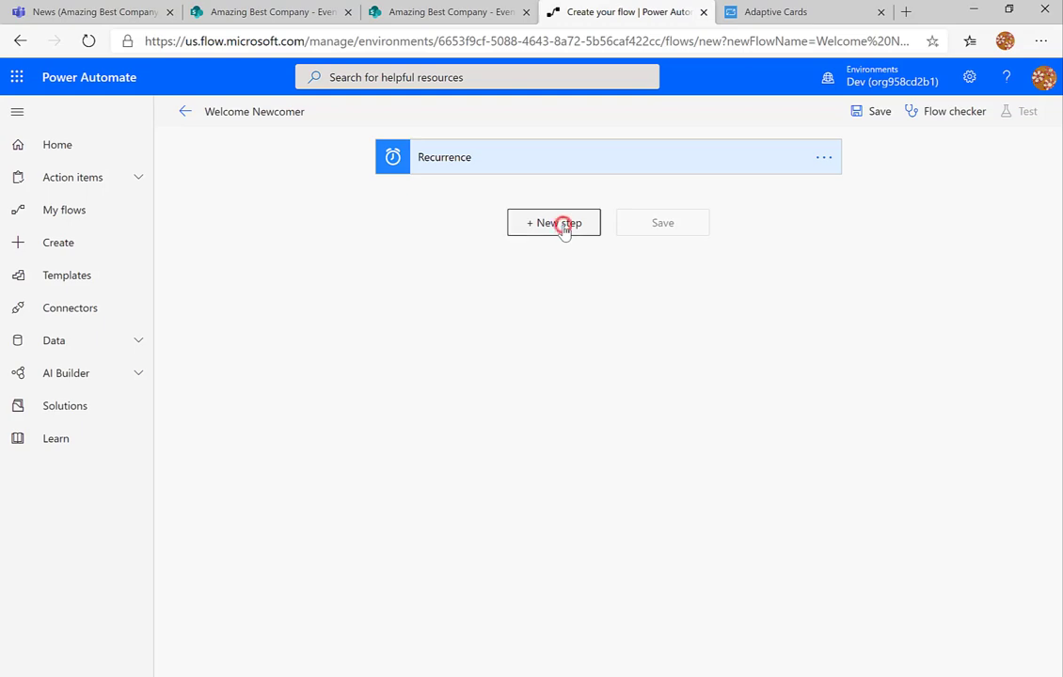
pyautogui.click(499, 266)
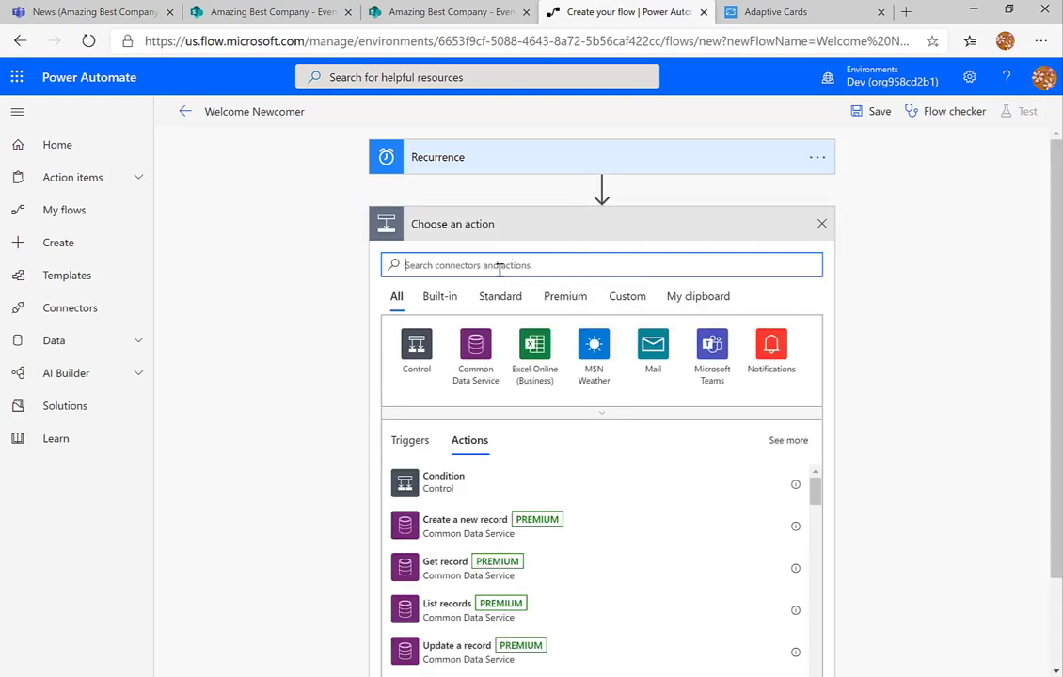
pyautogui.write('Scop')
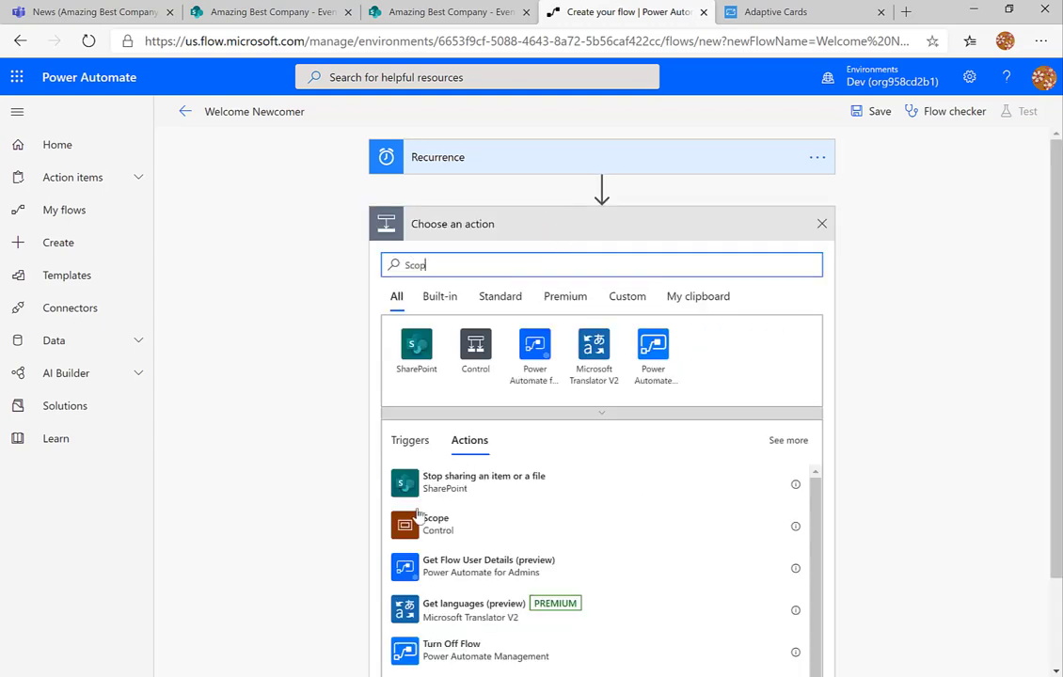
pyautogui.click(430, 529)
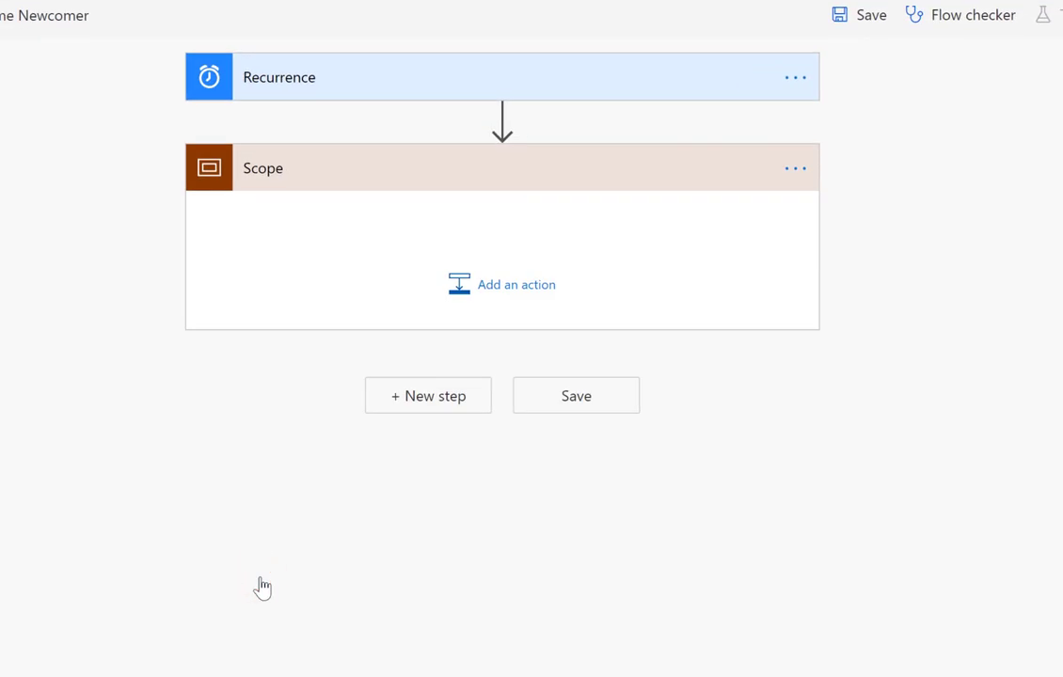
# Rename the scope as "Get New Starter records for today".
pyautogui.click(795, 168)
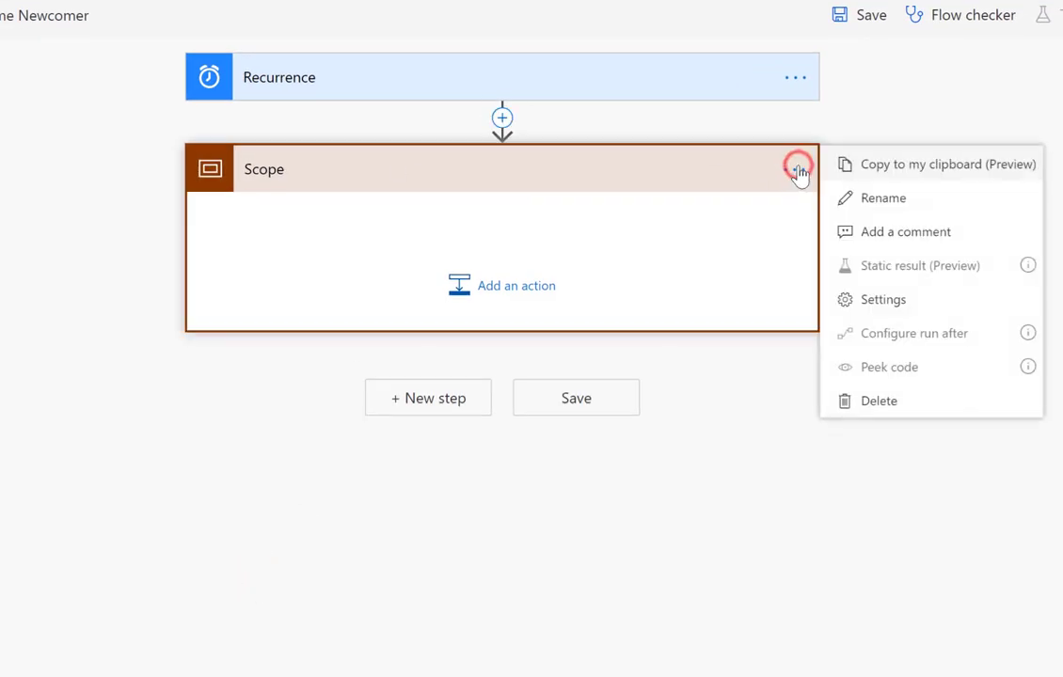
pyautogui.click(870, 203)
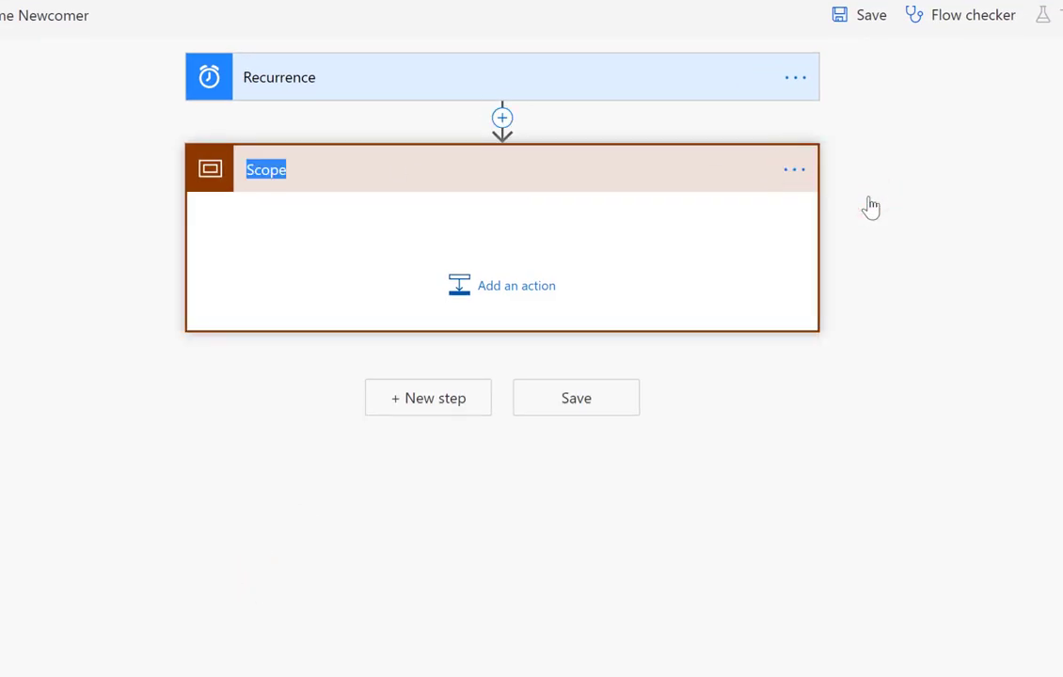
pyautogui.write('Get New S')
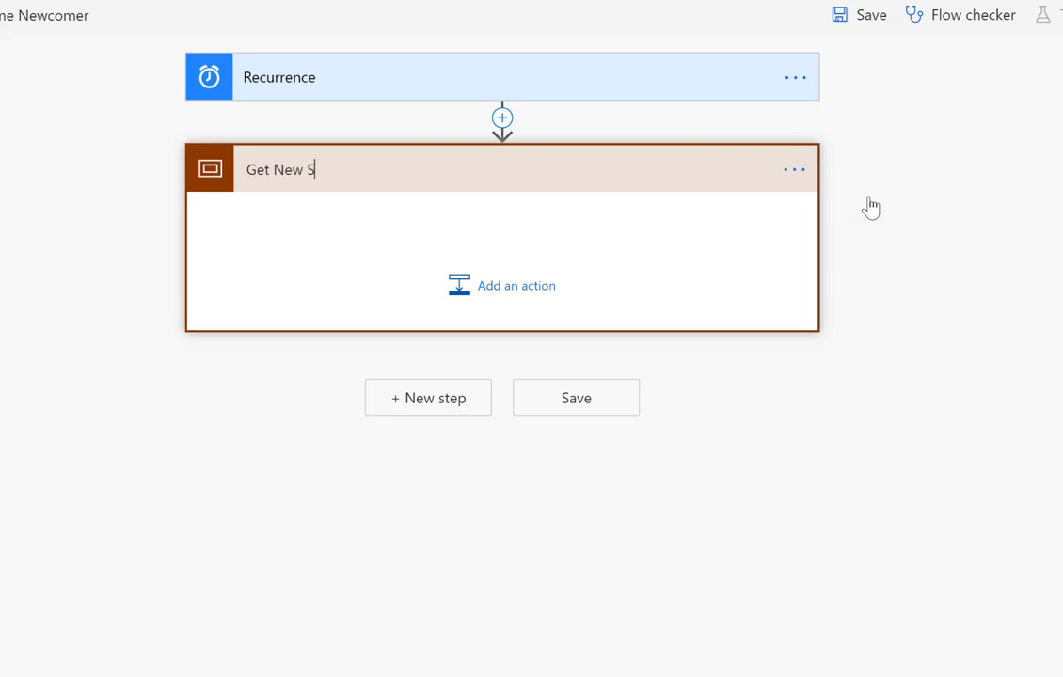
pyautogui.write('tarter recor')
pyautogui.write('ds for')
pyautogui.write(' to')
pyautogui.write('oday')
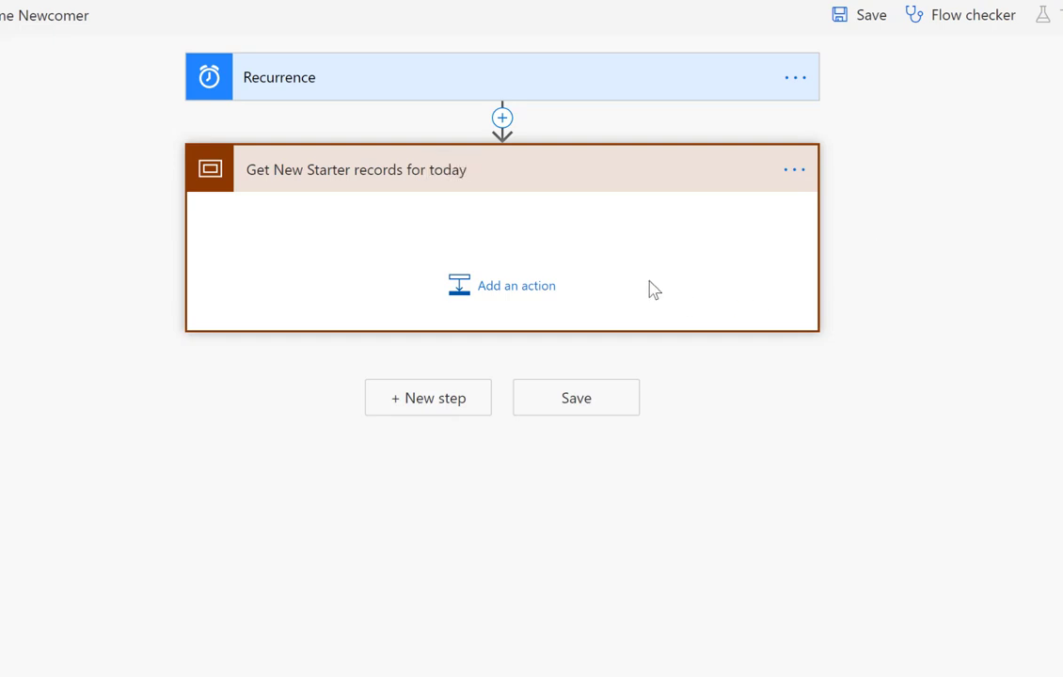
# Add a Compose data operation inside the "Get New Starter records for today" scope.
pyautogui.click(533, 296)
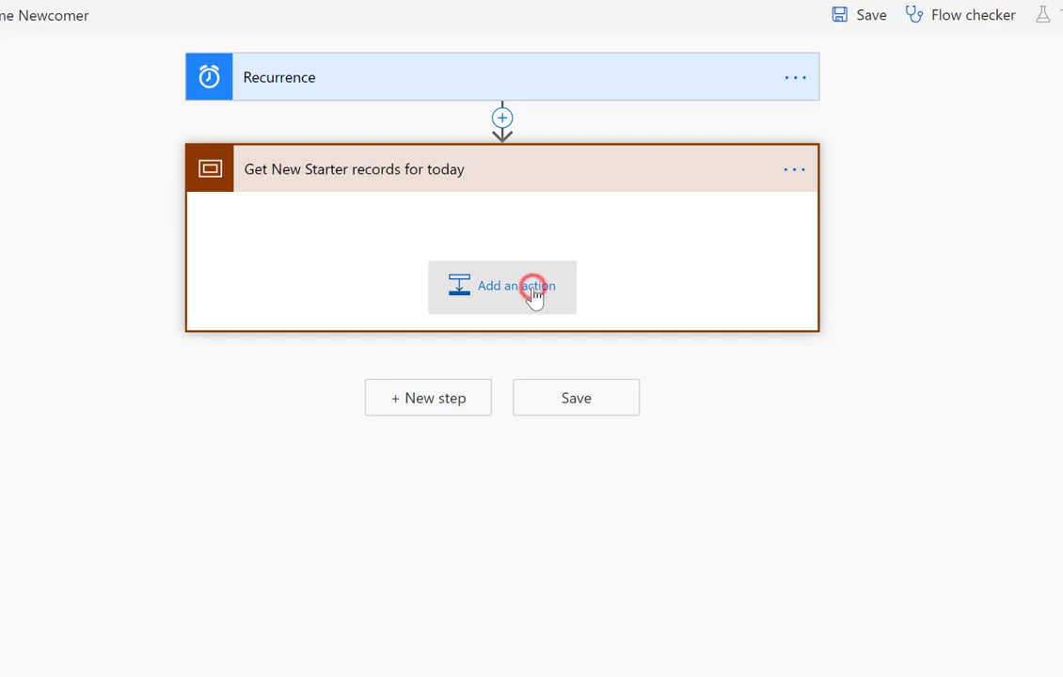
pyautogui.click(485, 297)
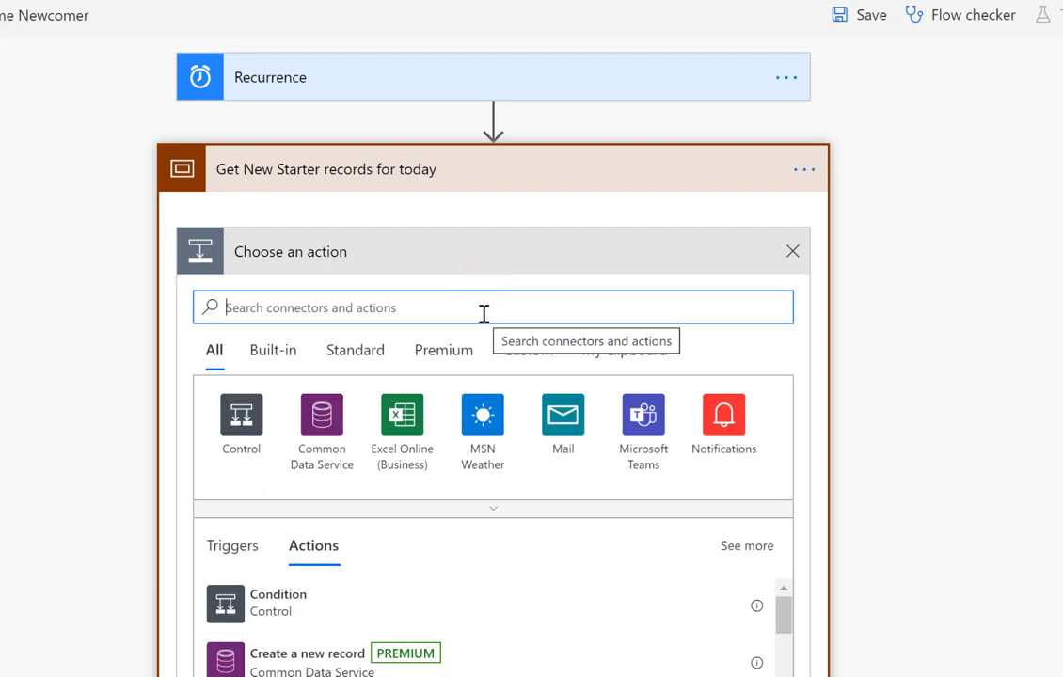
pyautogui.write('compo')
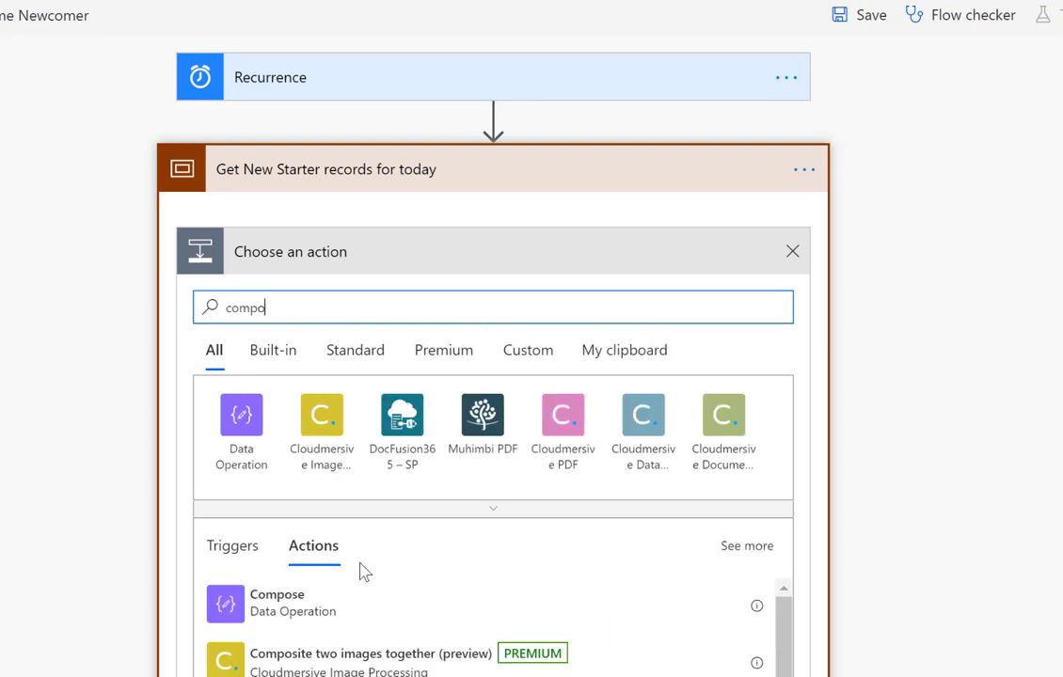
pyautogui.click(277, 609)
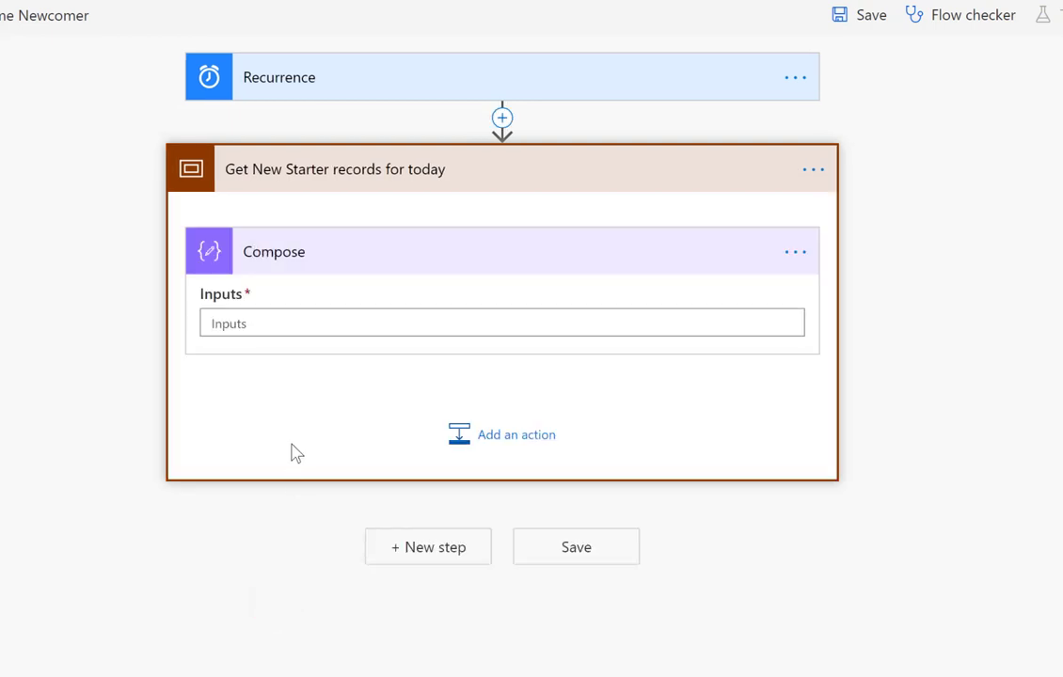
# Start an expression in the Compose inputs with the formatDateTime function, leaving an indented line between its parentheses for the arguments.
pyautogui.click(270, 321)
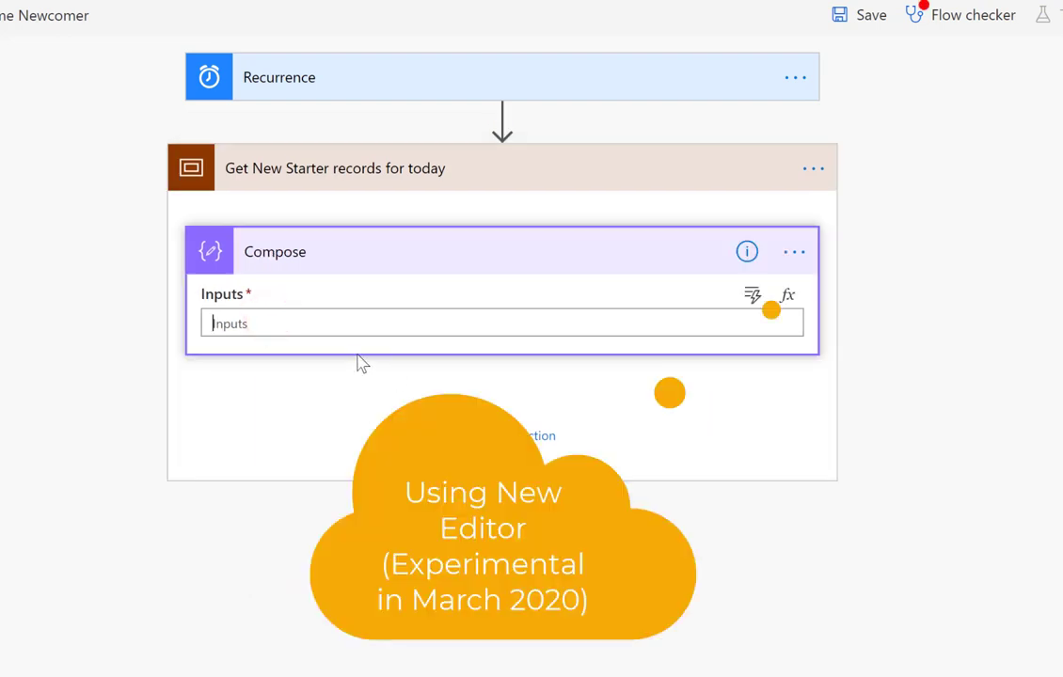
pyautogui.click(789, 299)
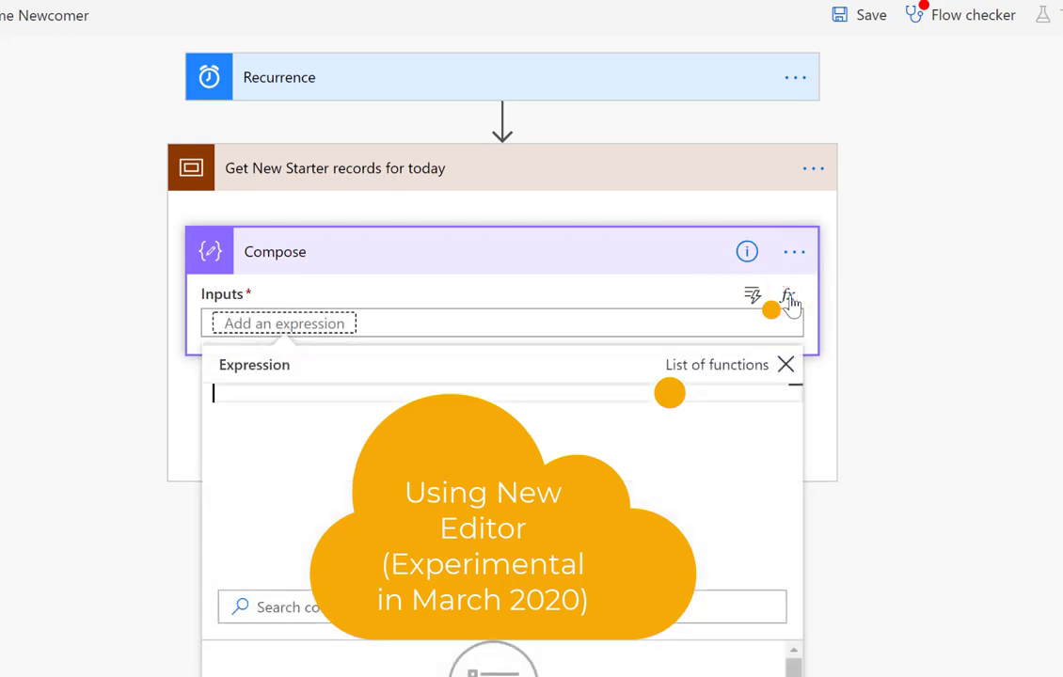
pyautogui.write('form')
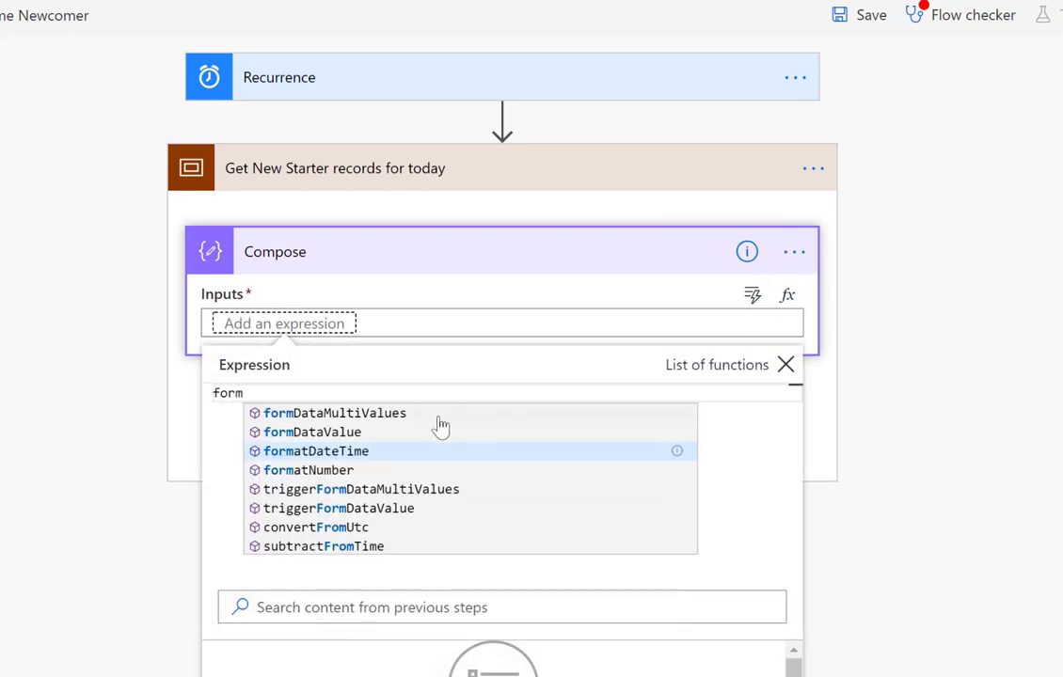
pyautogui.click(348, 451)
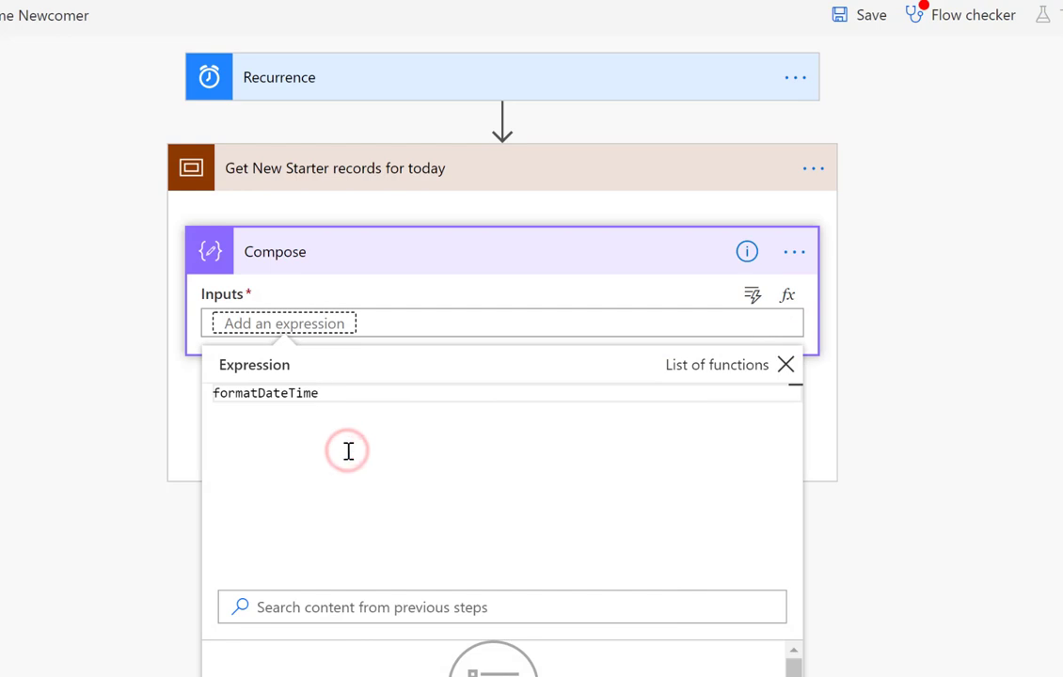
pyautogui.write('(')
pyautogui.press('Return')
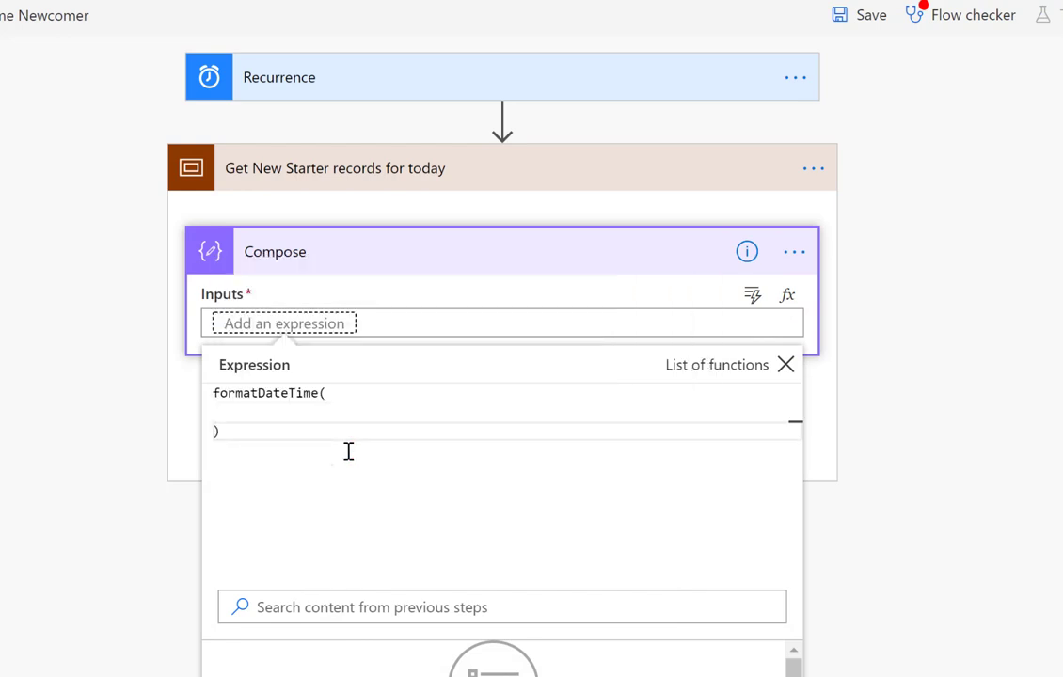
pyautogui.press('Up')
pyautogui.press('Tab')
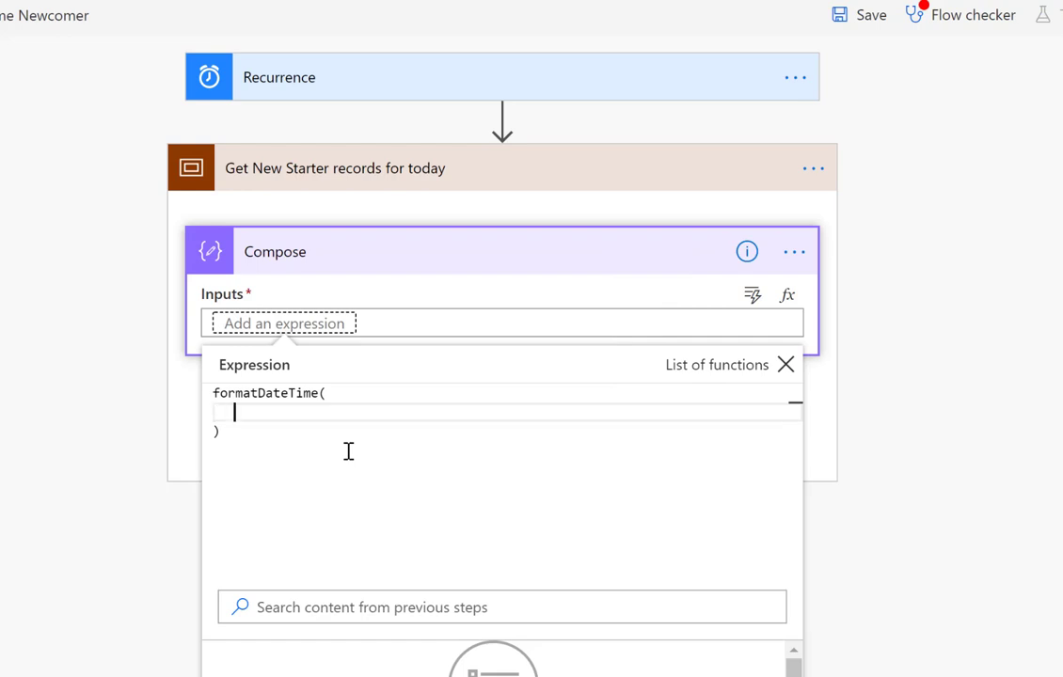
# Complete the formatDateTime expression with utcNow() and the format 'yyyy-MM-dd', and close the expression editor.
pyautogui.write('ut')
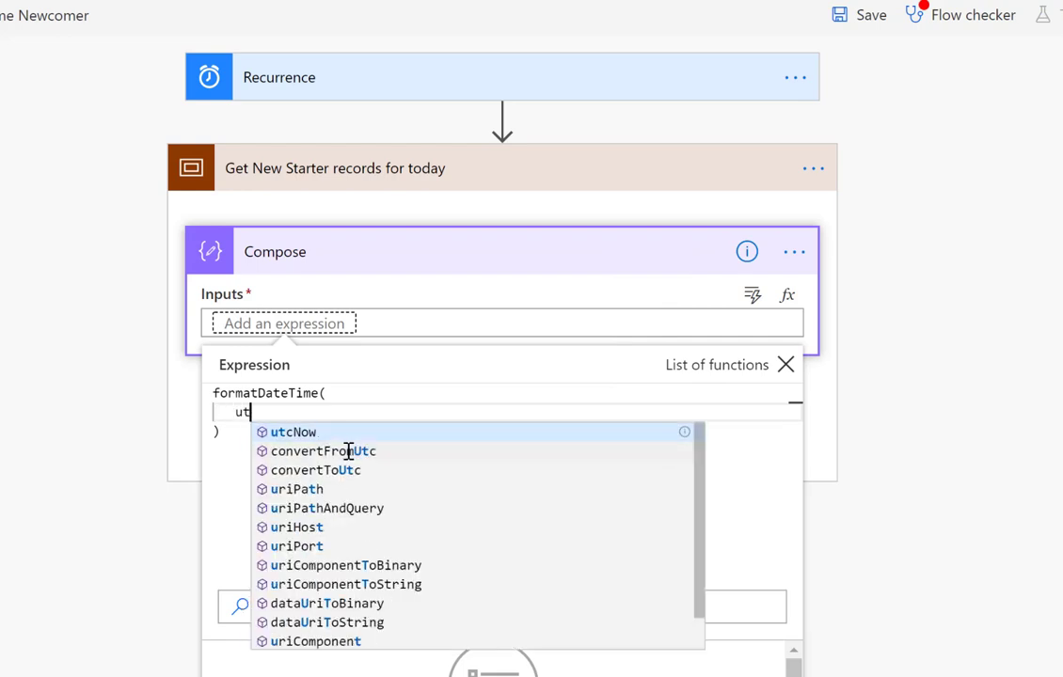
pyautogui.click(297, 432)
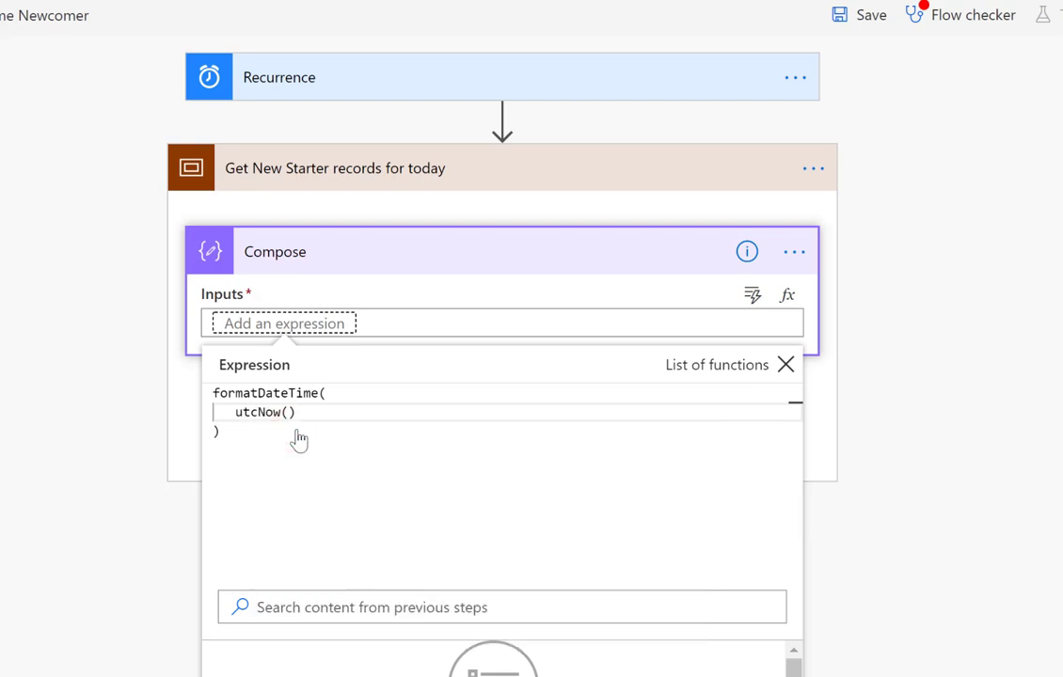
pyautogui.write(',')
pyautogui.press('Return')
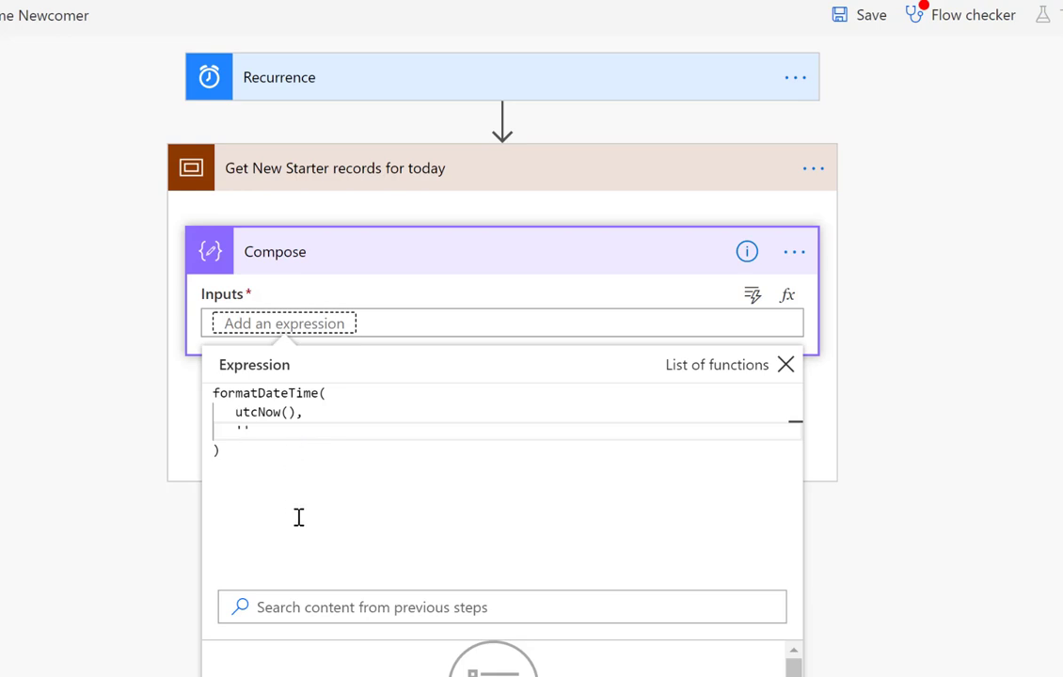
pyautogui.write('yyyy-MM-dd')
pyautogui.click(786, 366)
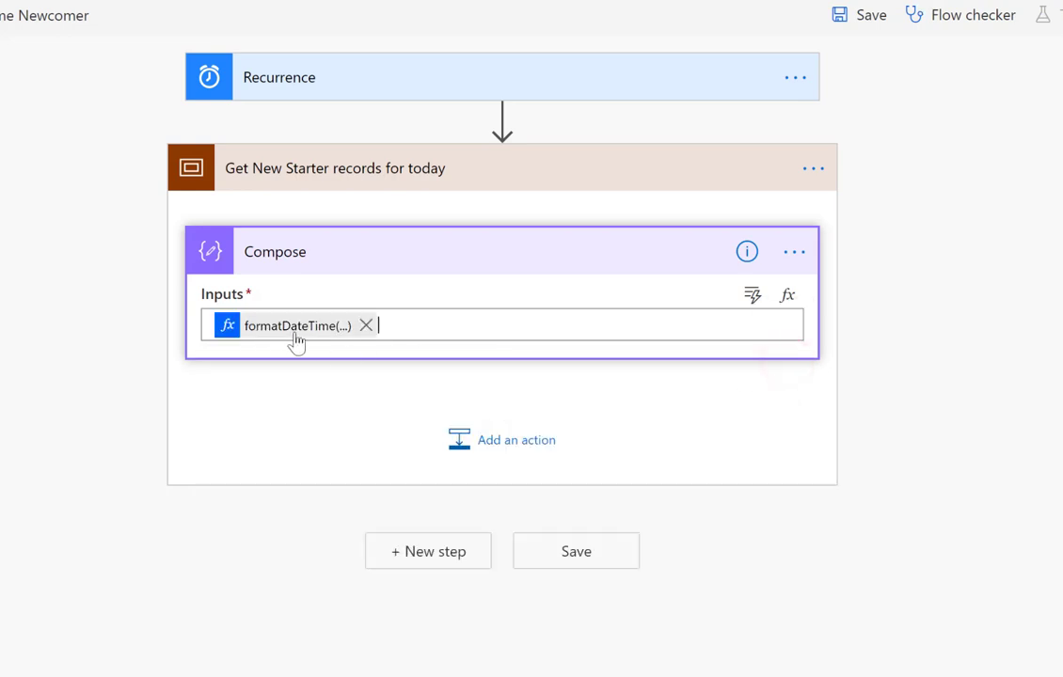
# Add a SharePoint Get items action below Compose inside the "Get New Starter records for today" scope.
pyautogui.click(521, 450)
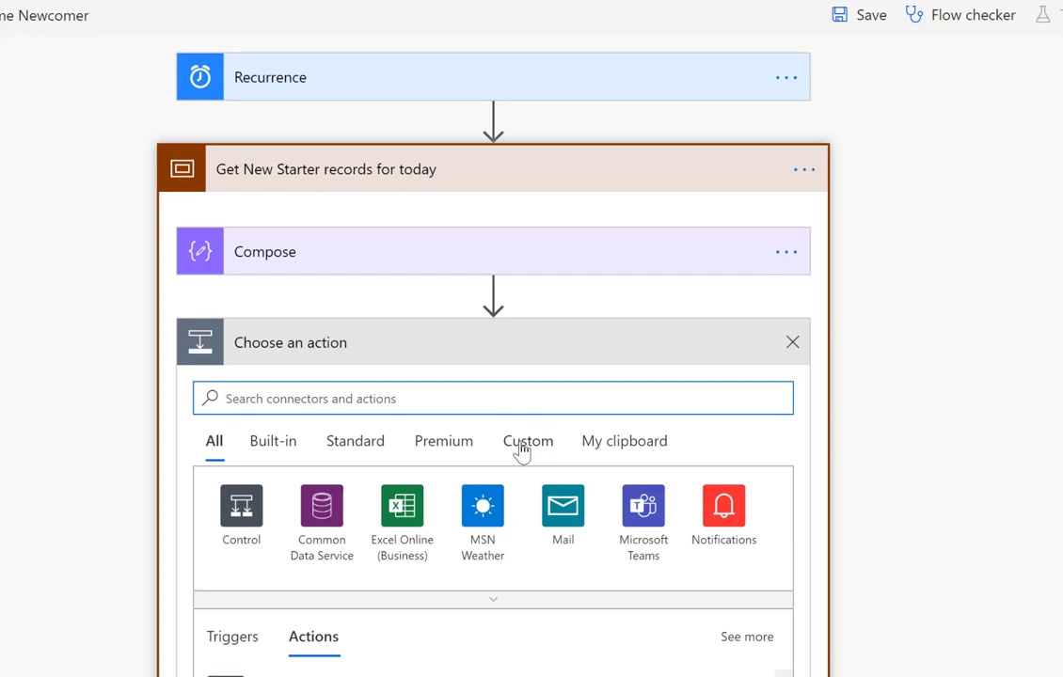
pyautogui.write('get')
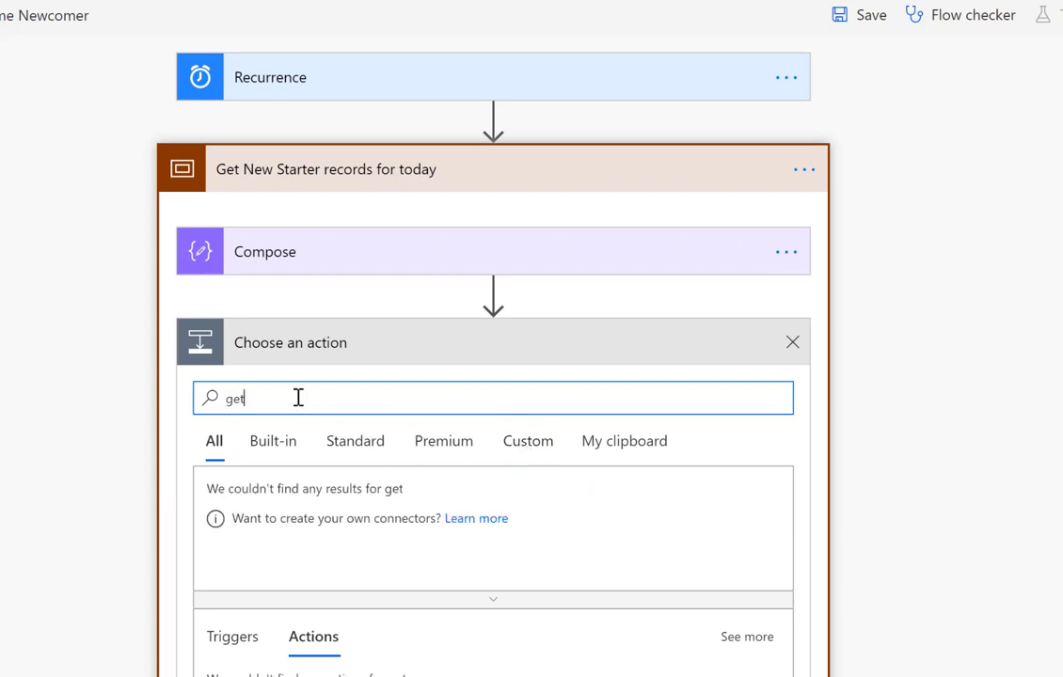
pyautogui.write(' items')
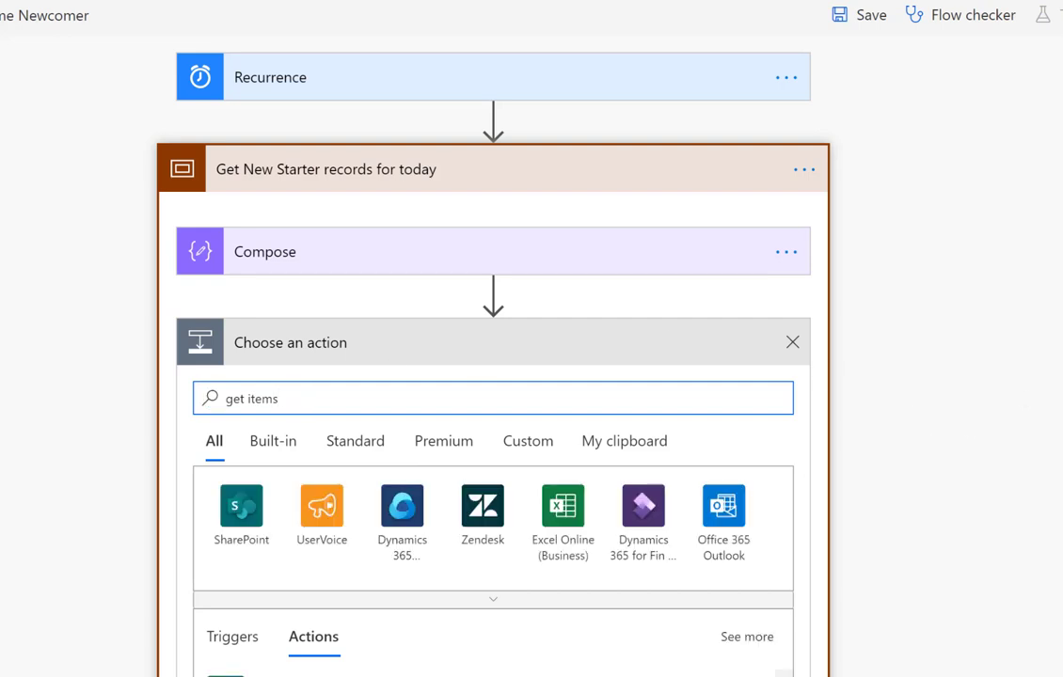
pyautogui.scroll(-2, 439, 533)
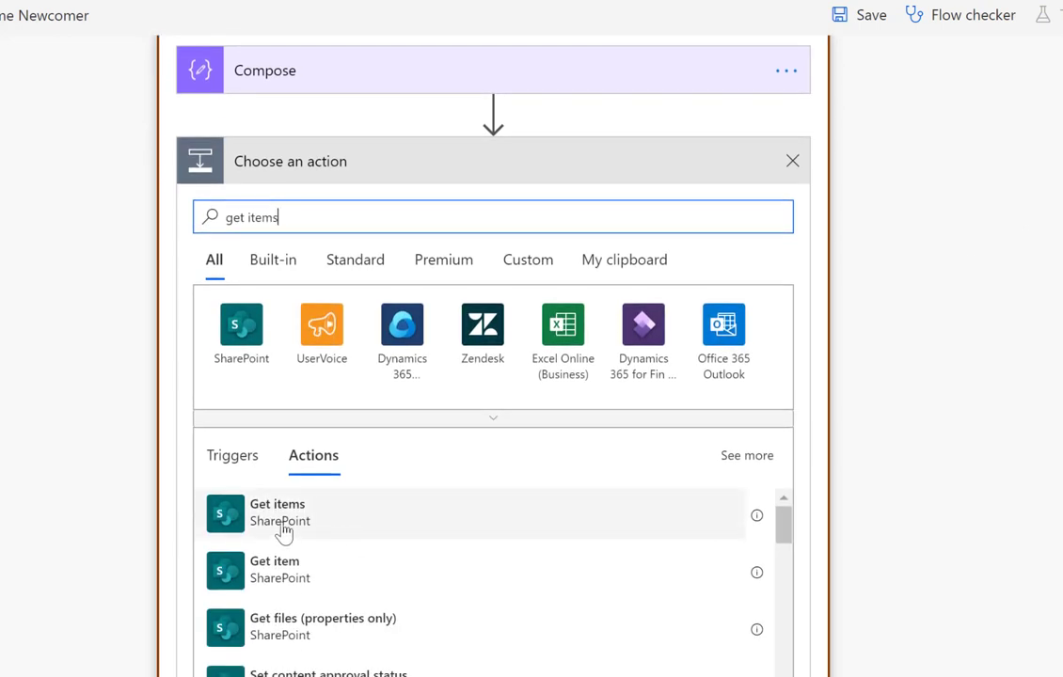
pyautogui.click(254, 508)
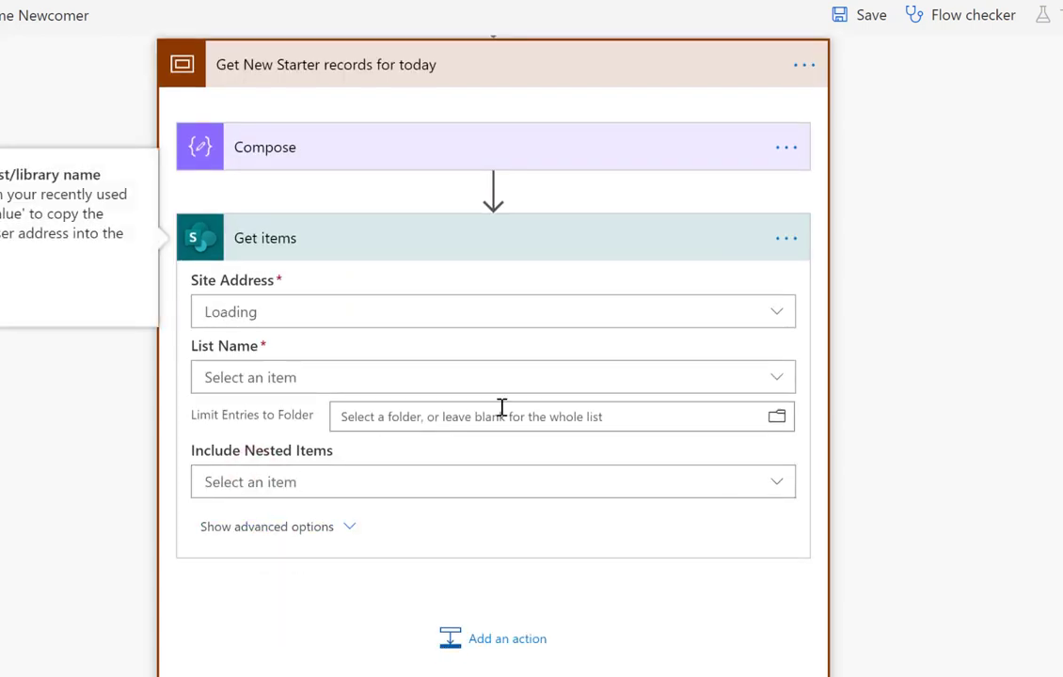
# Point the Get items action at the Amazing Best Company site and its Events list.
pyautogui.click(779, 315)
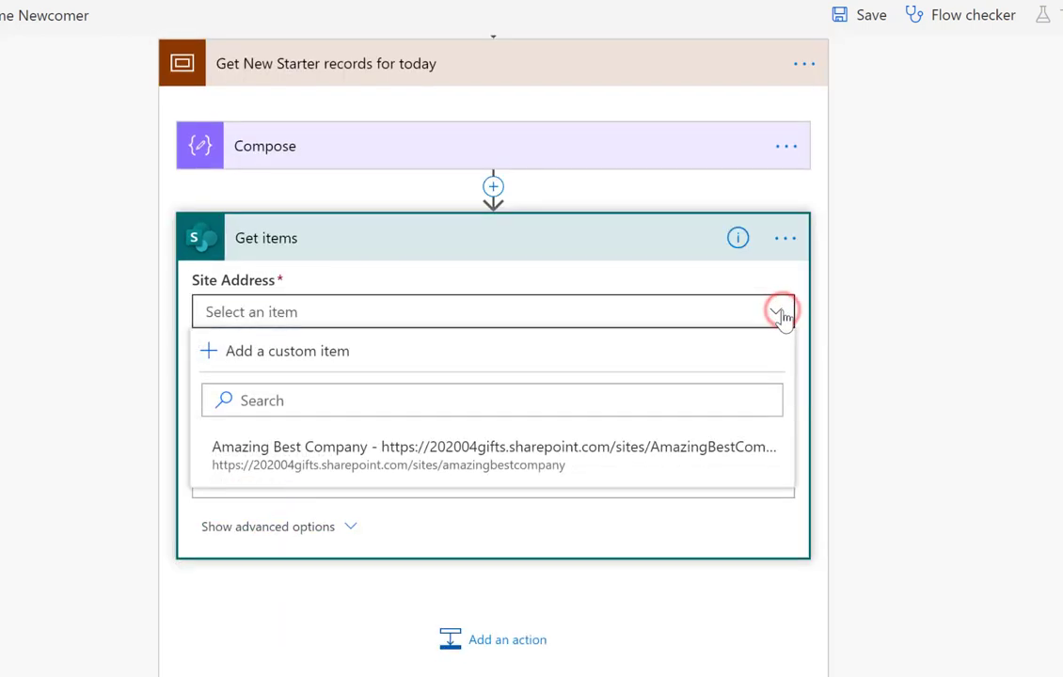
pyautogui.click(529, 451)
pyautogui.click(779, 377)
pyautogui.click(776, 381)
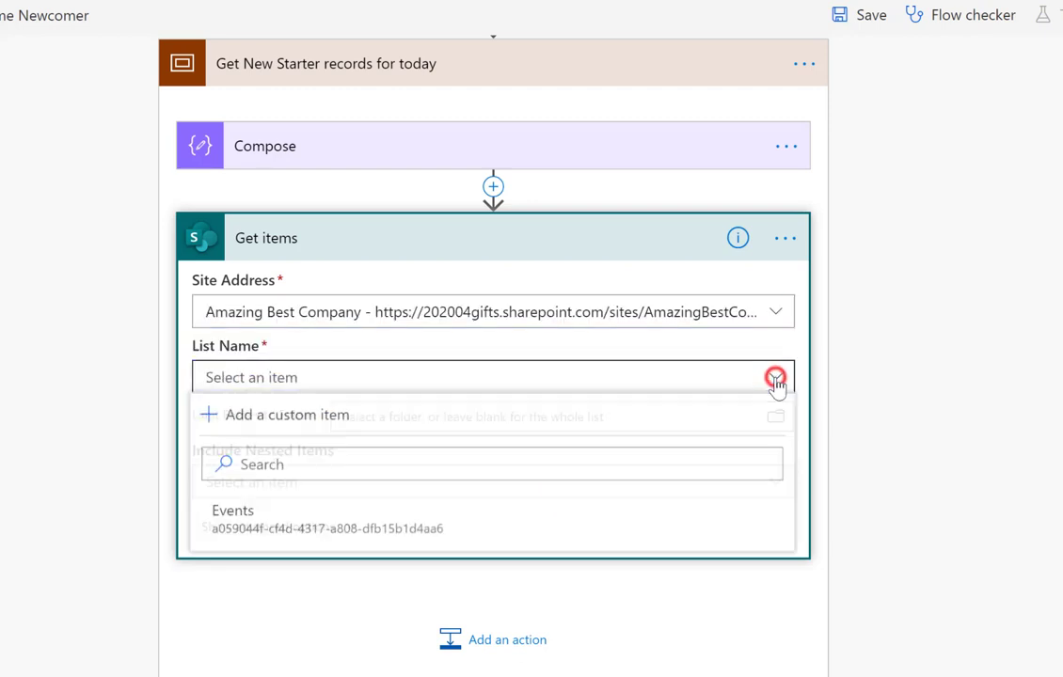
pyautogui.click(244, 528)
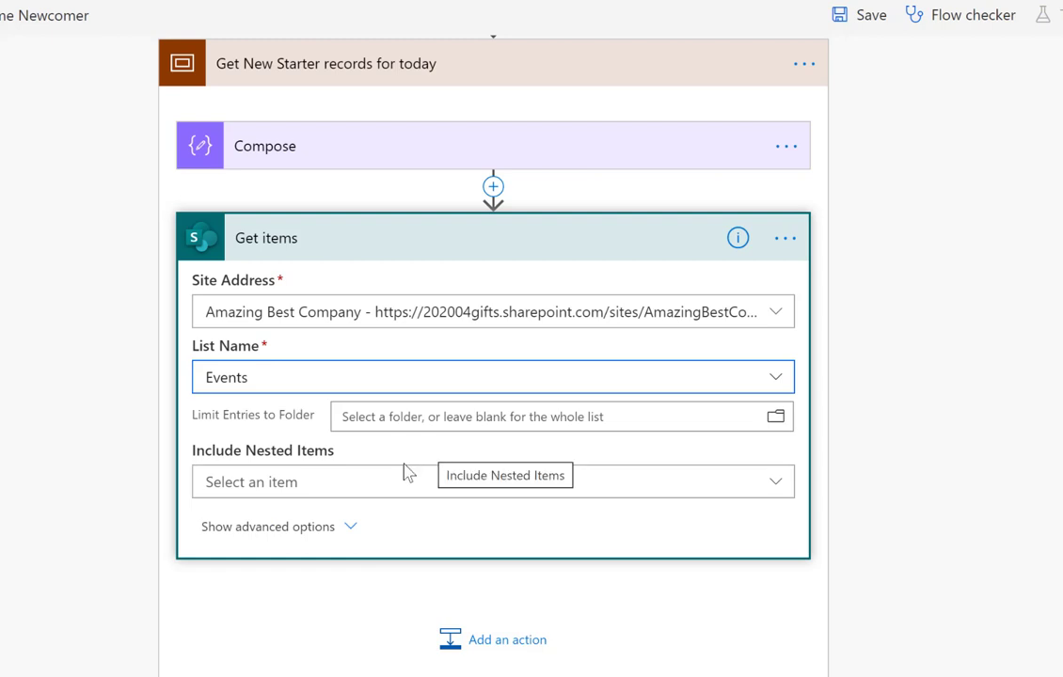
# Set the Get items filter query to Title eq 'New Starter' and EventDate eq the Compose Outputs value in single quotes.
pyautogui.click(281, 529)
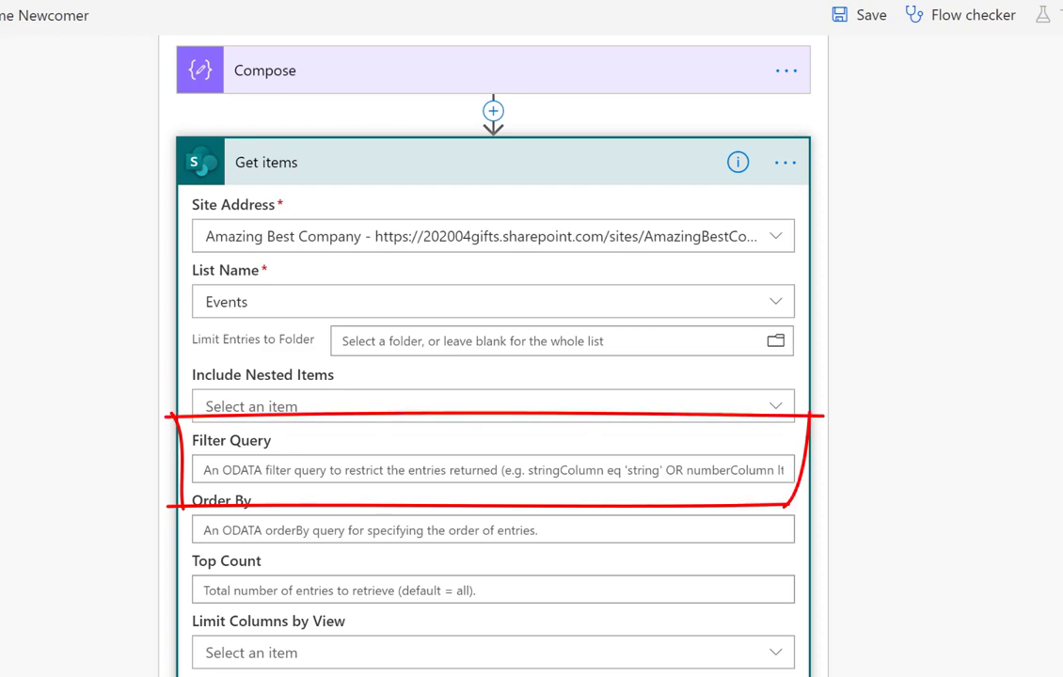
pyautogui.click(231, 468)
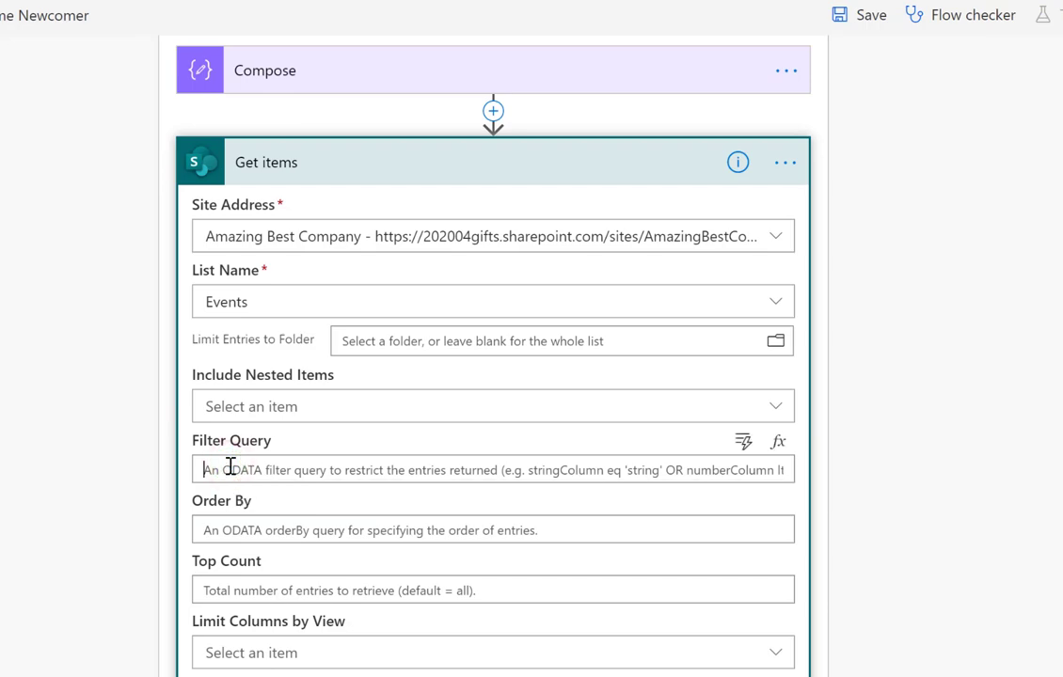
pyautogui.write('T')
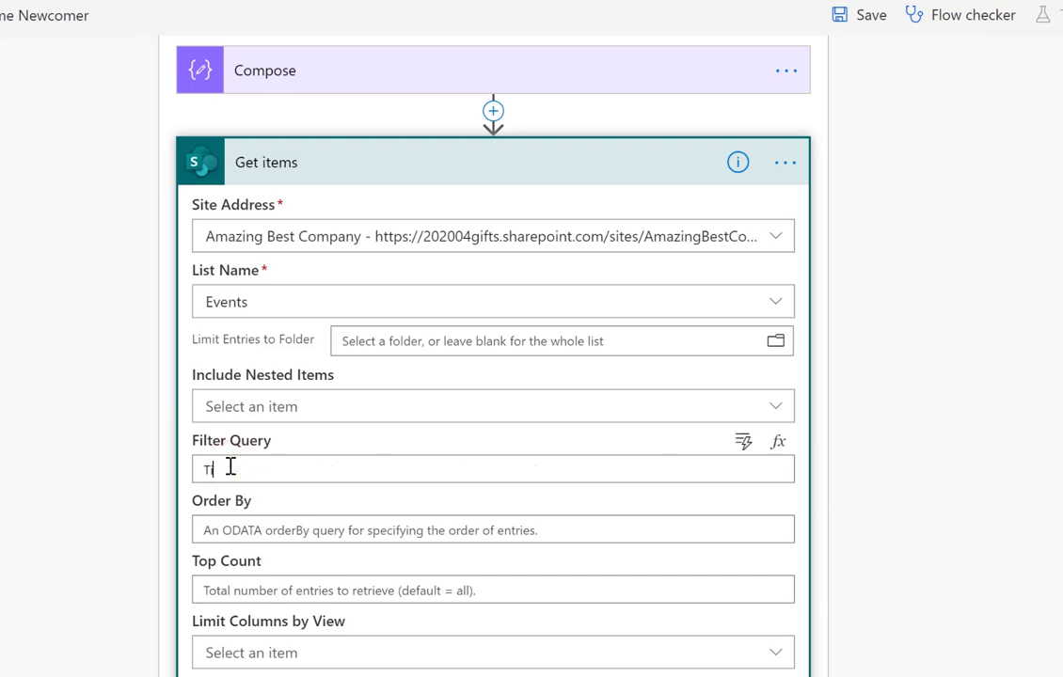
pyautogui.write('itle')
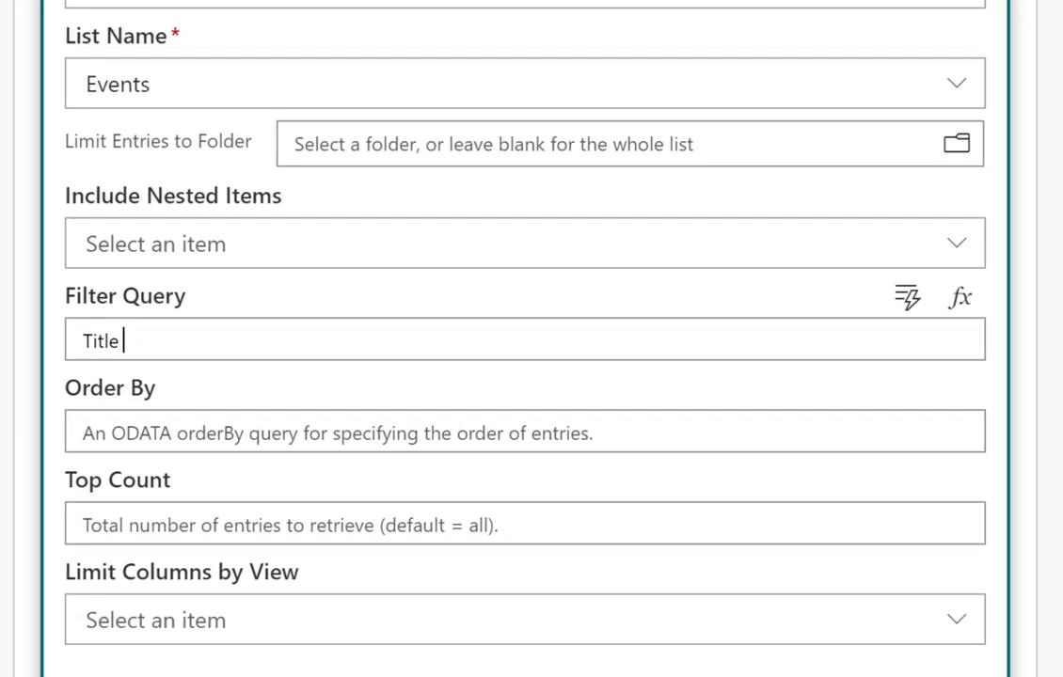
pyautogui.write("eq 'New")
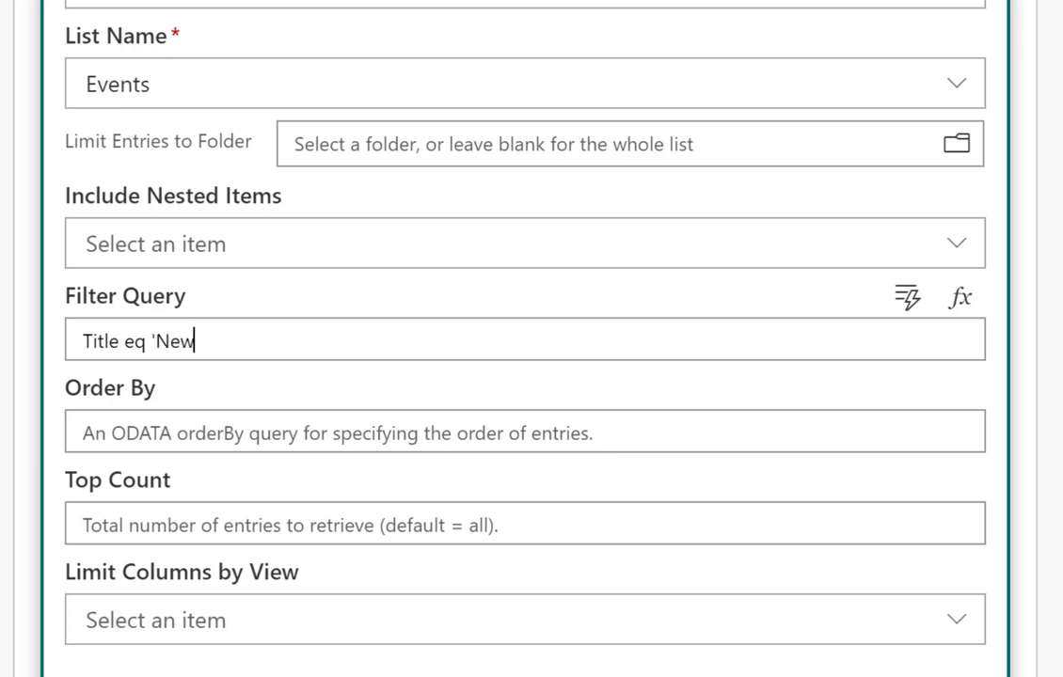
pyautogui.write(" Starter' and")
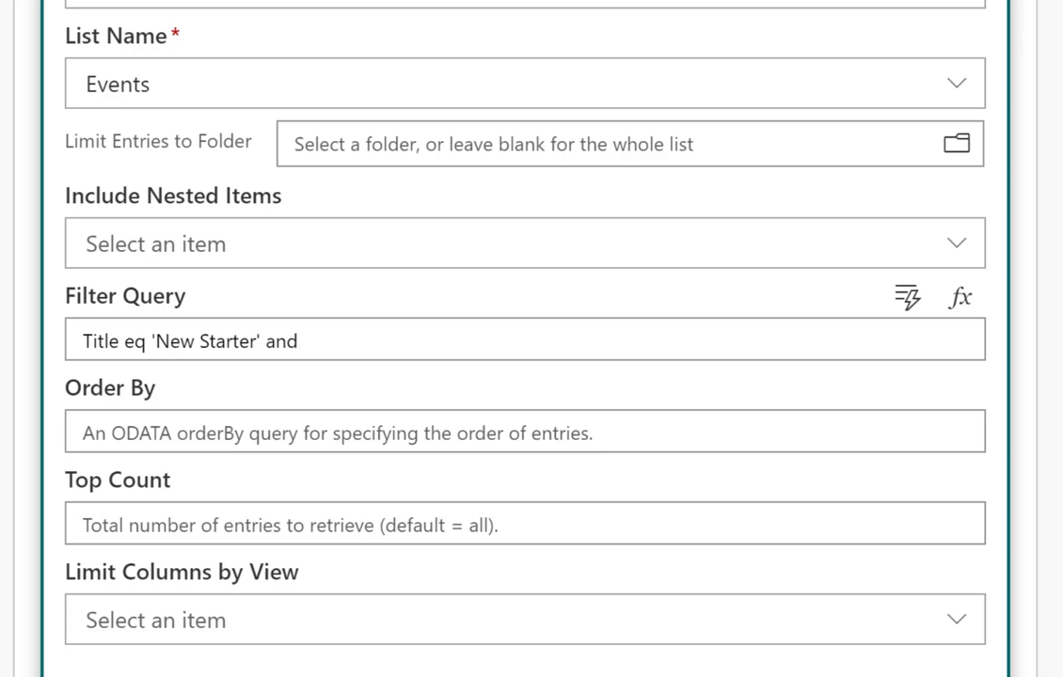
pyautogui.write(' EventDate')
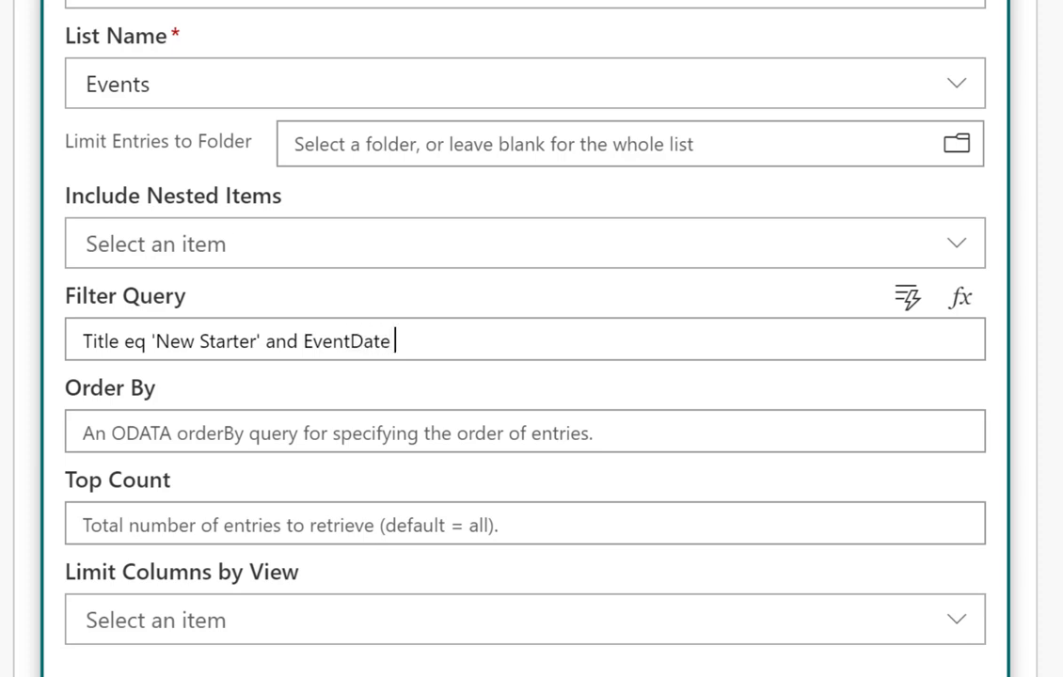
pyautogui.write(' eq')
pyautogui.write(" '")
pyautogui.write('/')
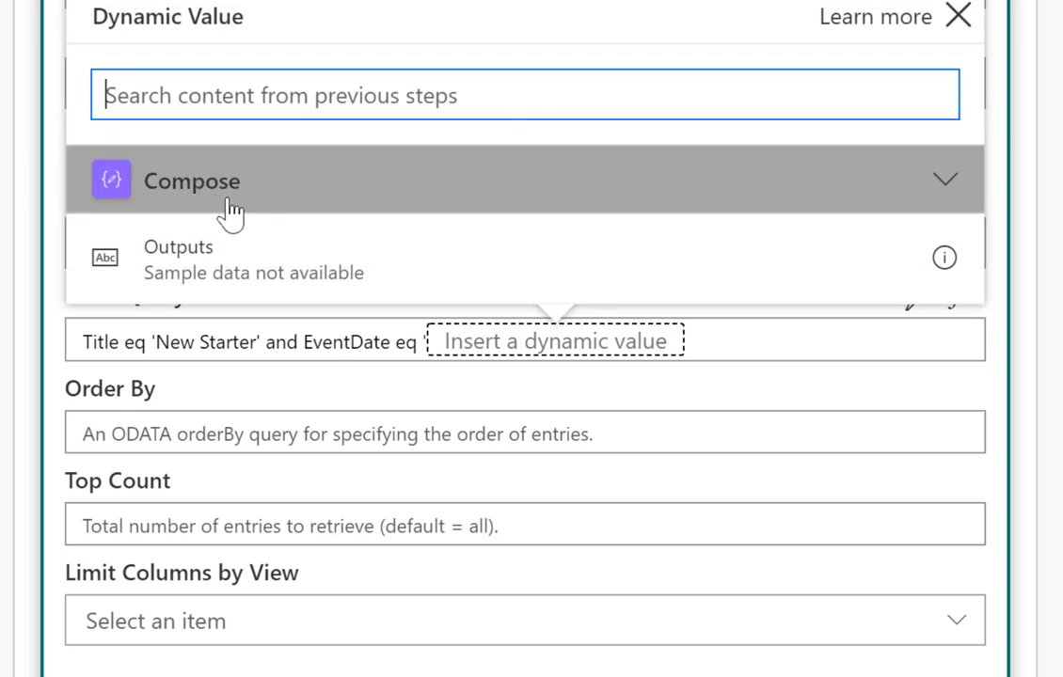
pyautogui.click(192, 250)
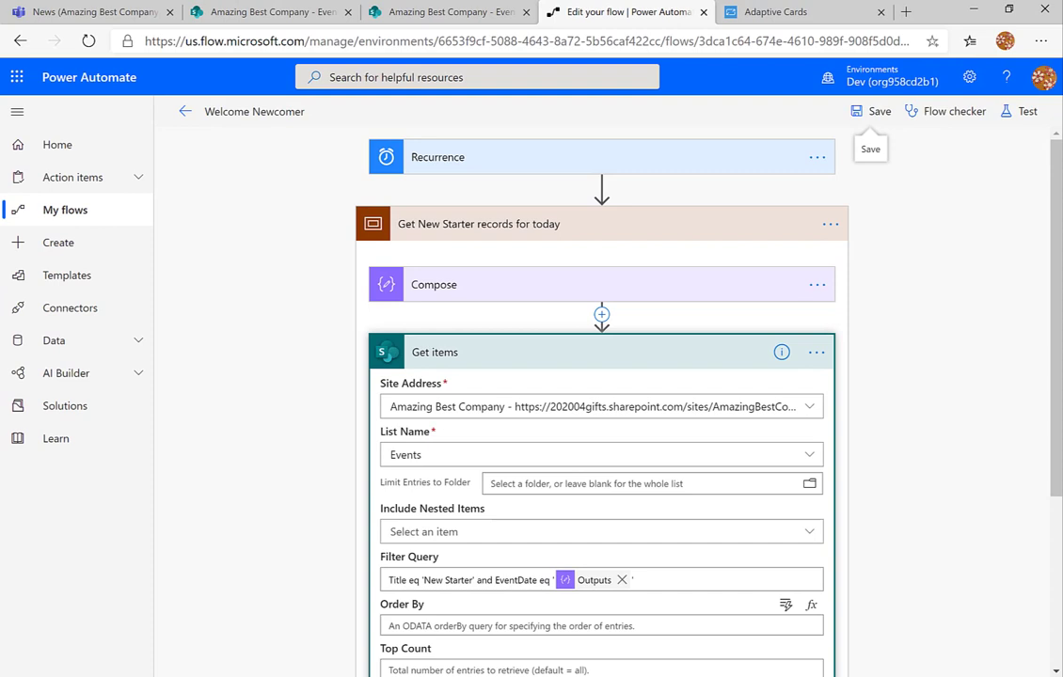
# Run a test of the Welcome Newcomer flow with the "I'll perform the trigger action" option and close the run dialog.
pyautogui.click(959, 287)
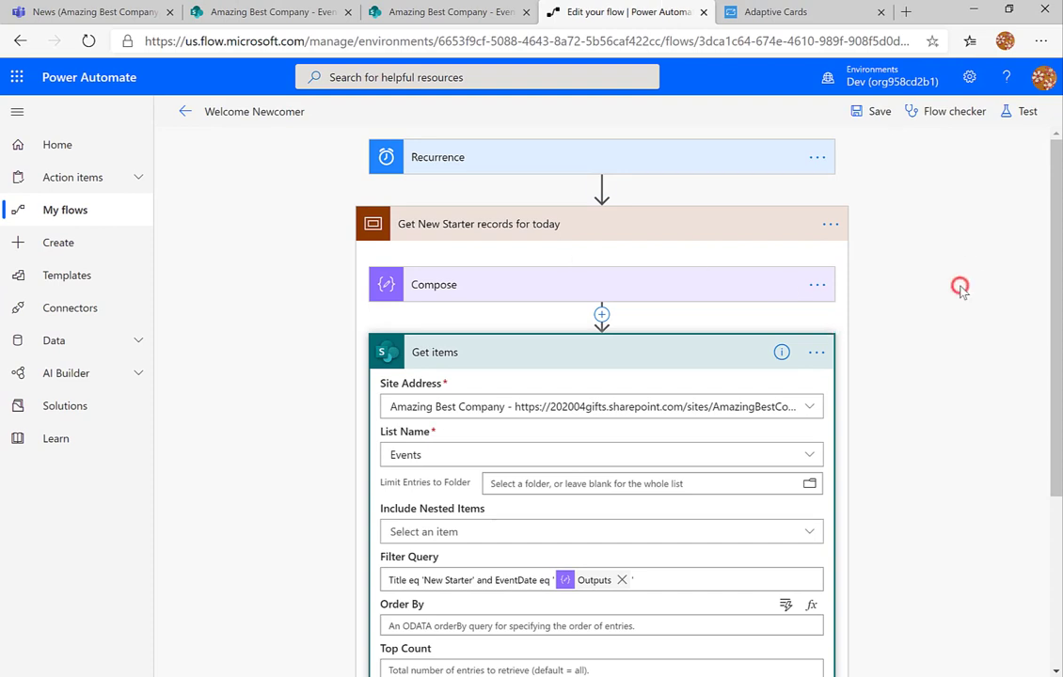
pyautogui.click(1026, 113)
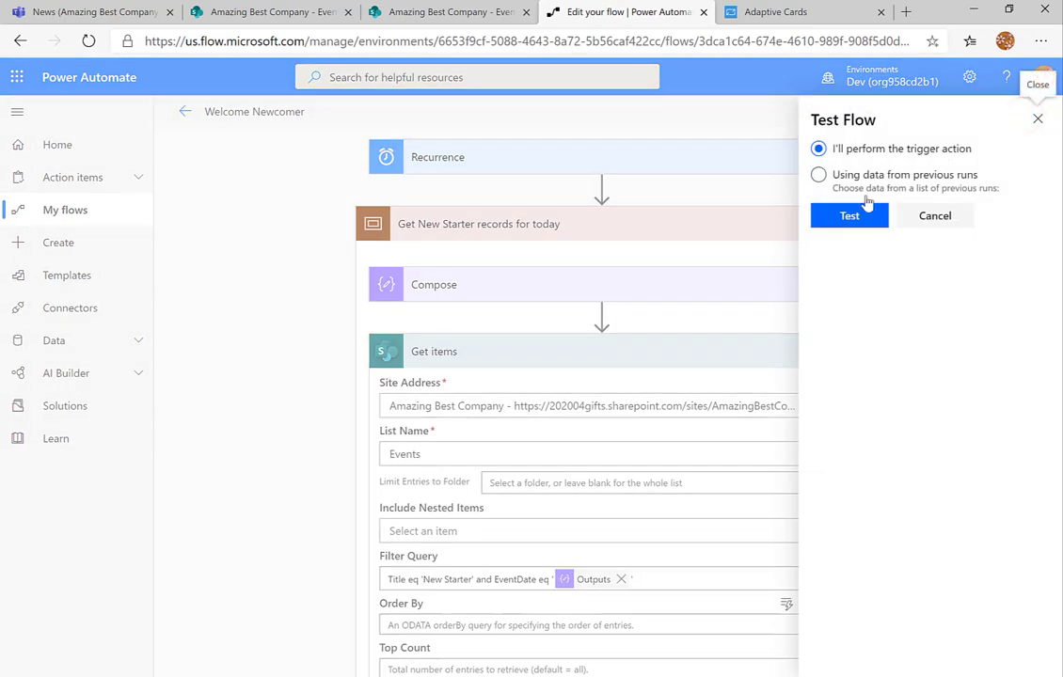
pyautogui.click(847, 215)
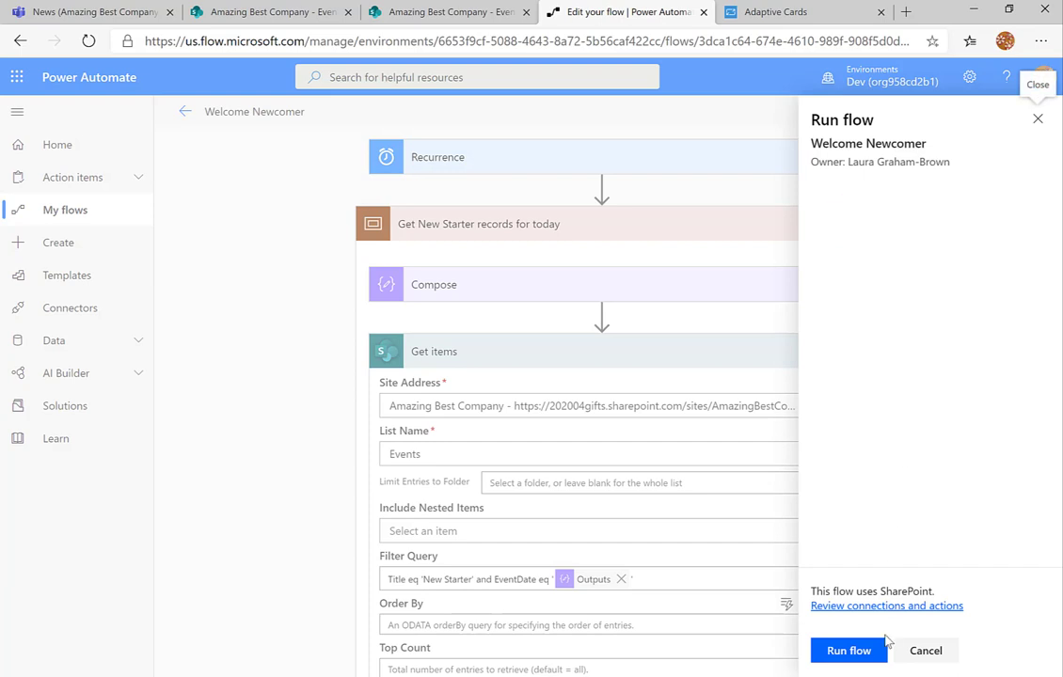
pyautogui.click(850, 651)
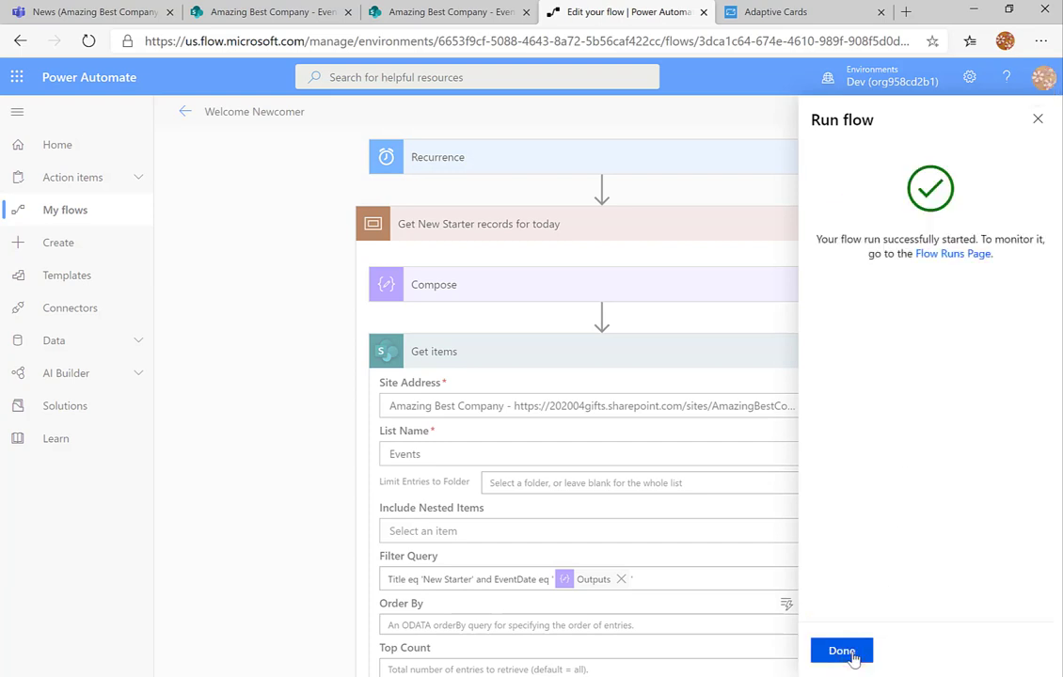
pyautogui.click(842, 651)
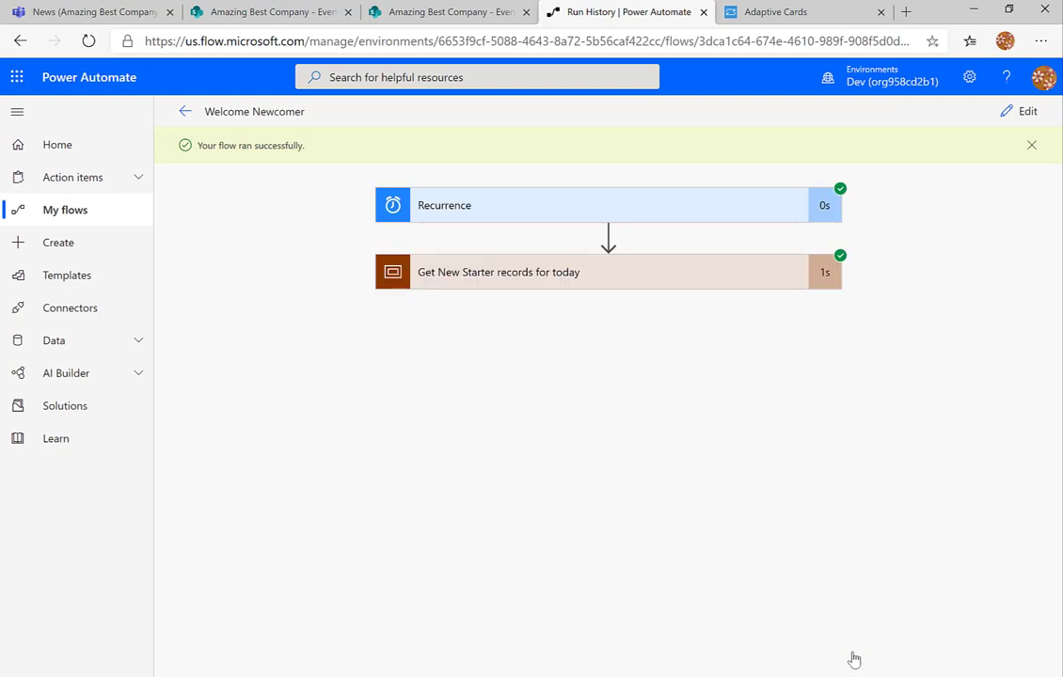
# Examine the Get items output body in the test run, then collapse the "Get New Starter records for today" scope.
pyautogui.click(623, 274)
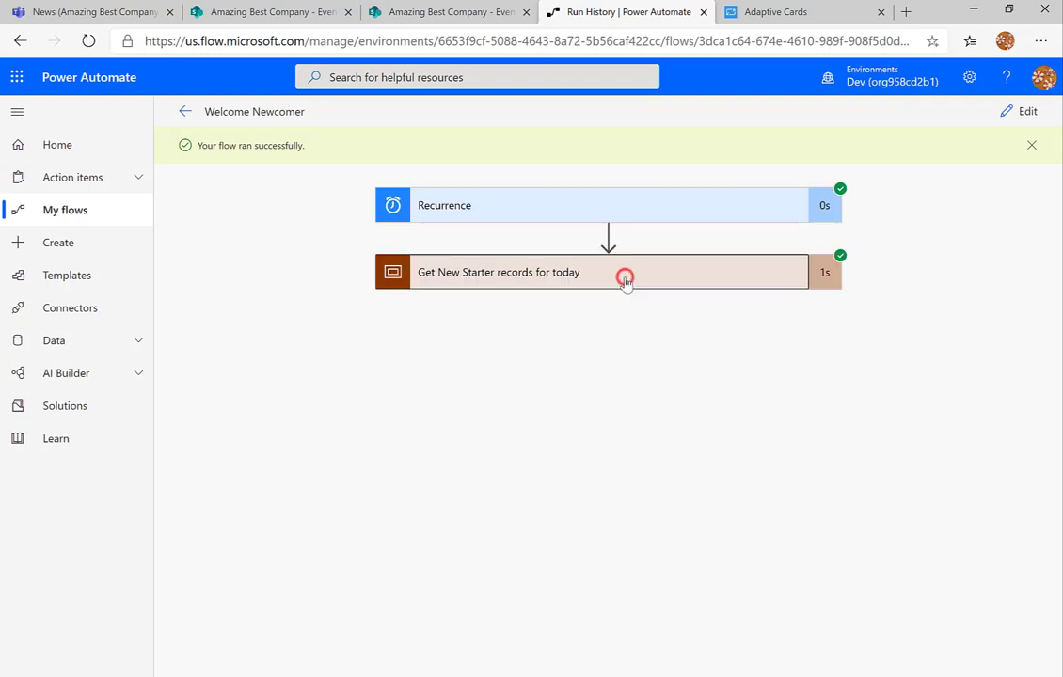
pyautogui.click(592, 386)
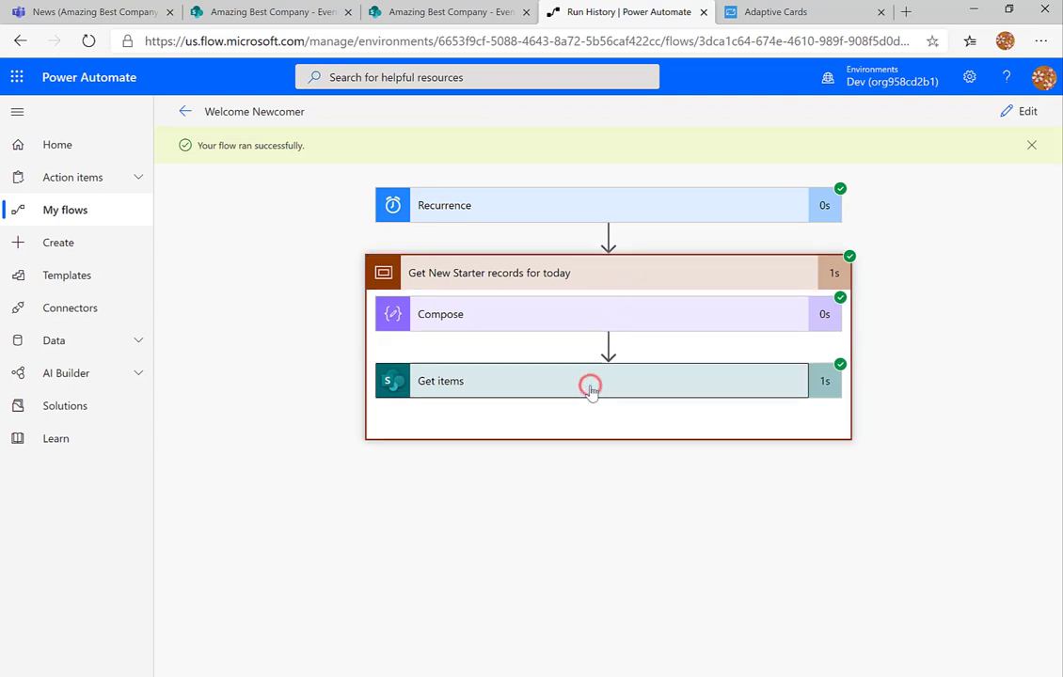
pyautogui.moveTo(1055, 423); pyautogui.dragTo(1039, 645)
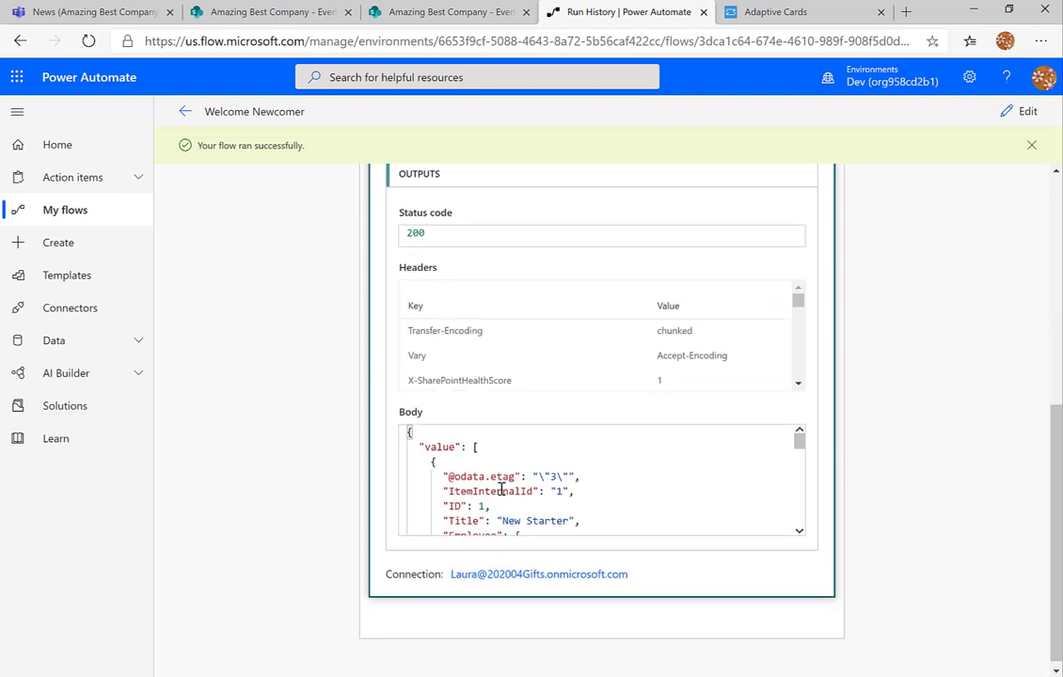
pyautogui.moveTo(799, 439)
pyautogui.mouseDown()
pyautogui.moveTo(794, 533)
pyautogui.moveTo(804, 445)
pyautogui.mouseUp()
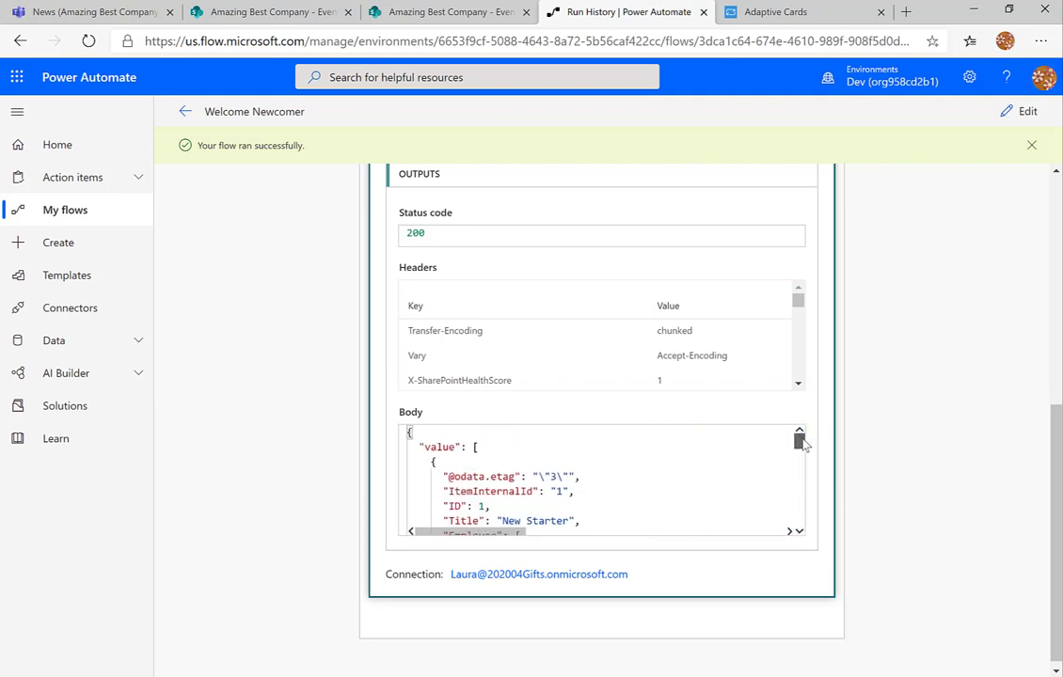
pyautogui.moveTo(1058, 524); pyautogui.dragTo(1054, 318)
pyautogui.click(684, 269)
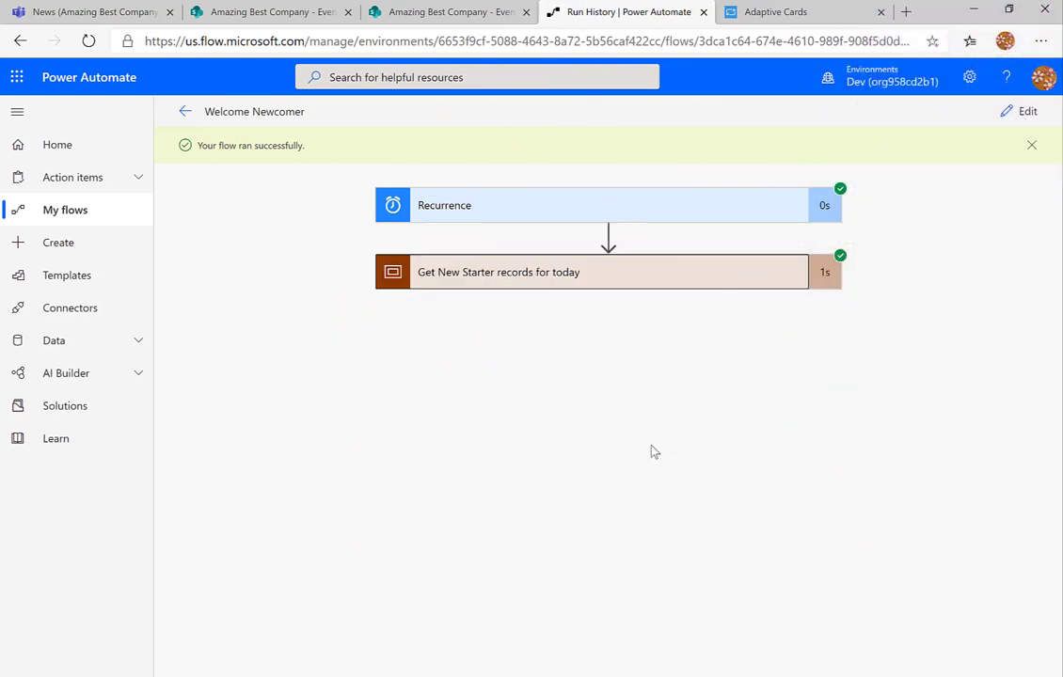
# Return to editing the flow and add an Apply to each loop over the Get items value output below the collapsed scope.
pyautogui.click(1014, 113)
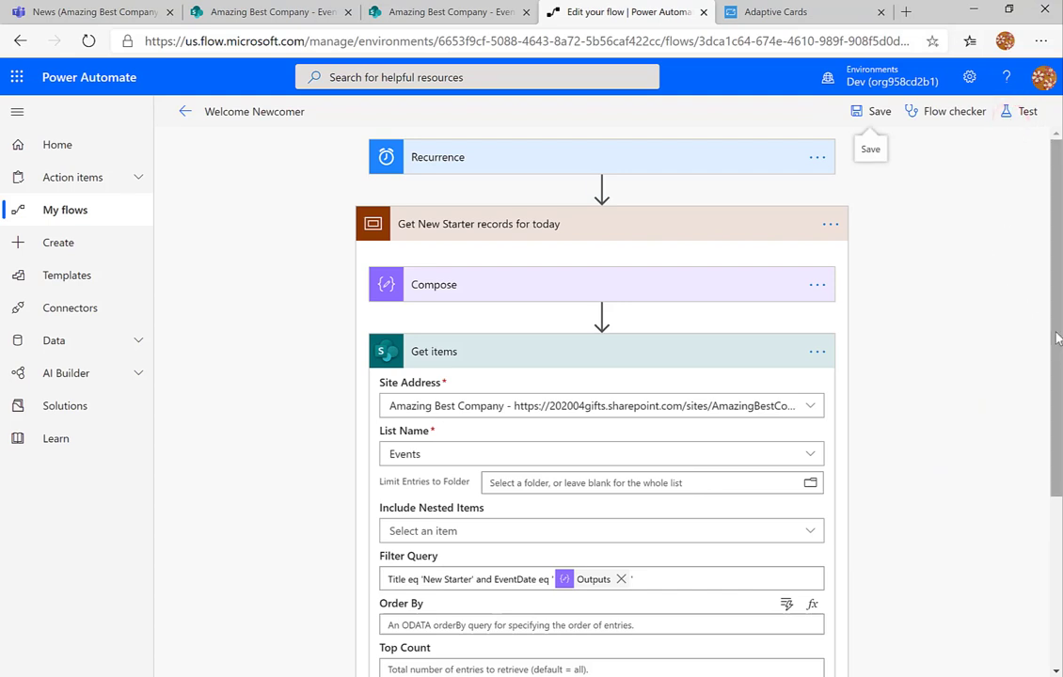
pyautogui.moveTo(1056, 338); pyautogui.dragTo(605, 223)
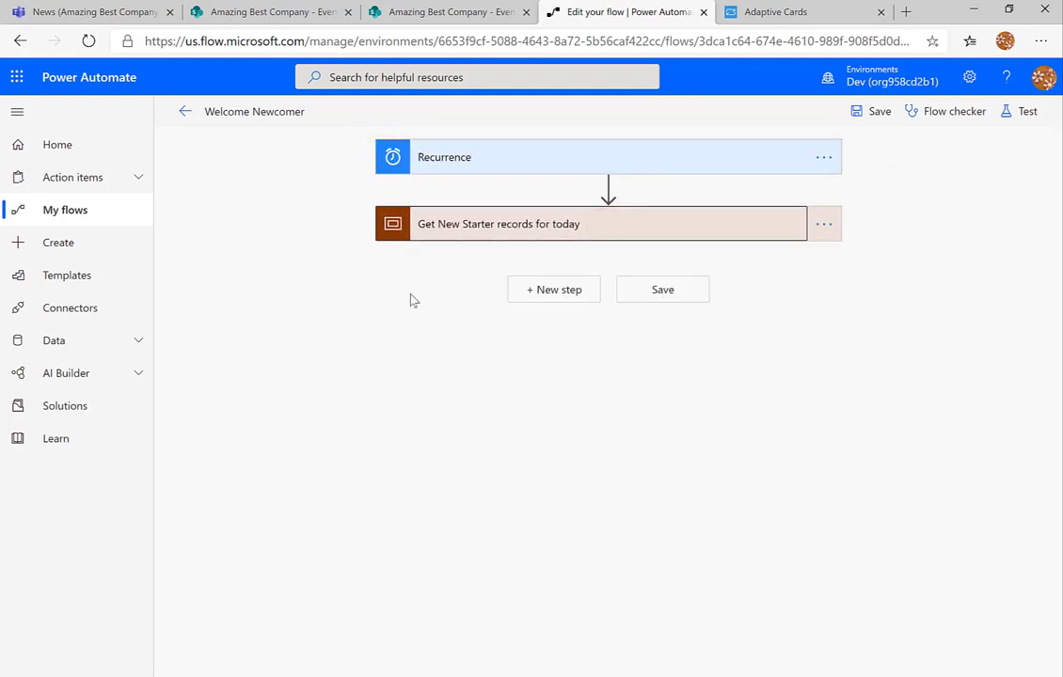
pyautogui.click(539, 293)
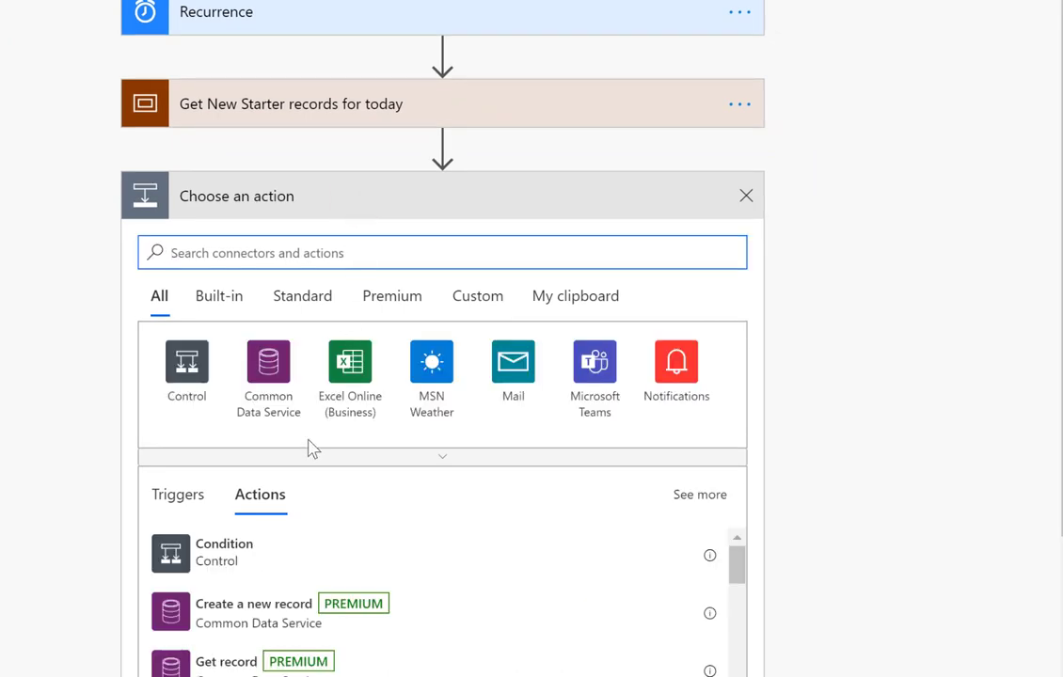
pyautogui.click(179, 365)
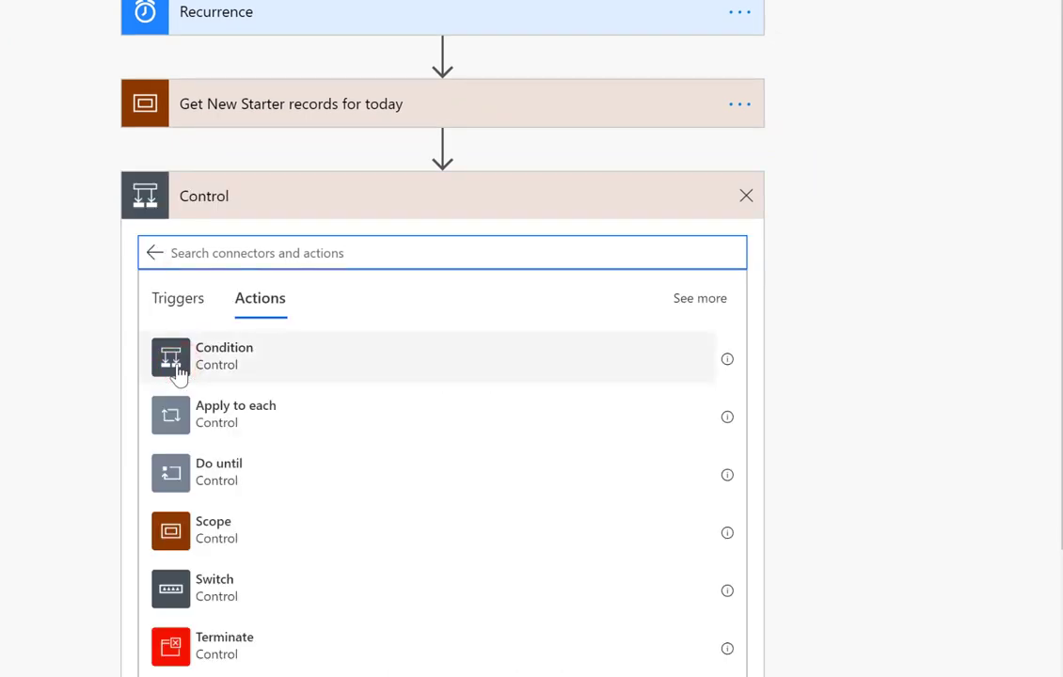
pyautogui.click(233, 416)
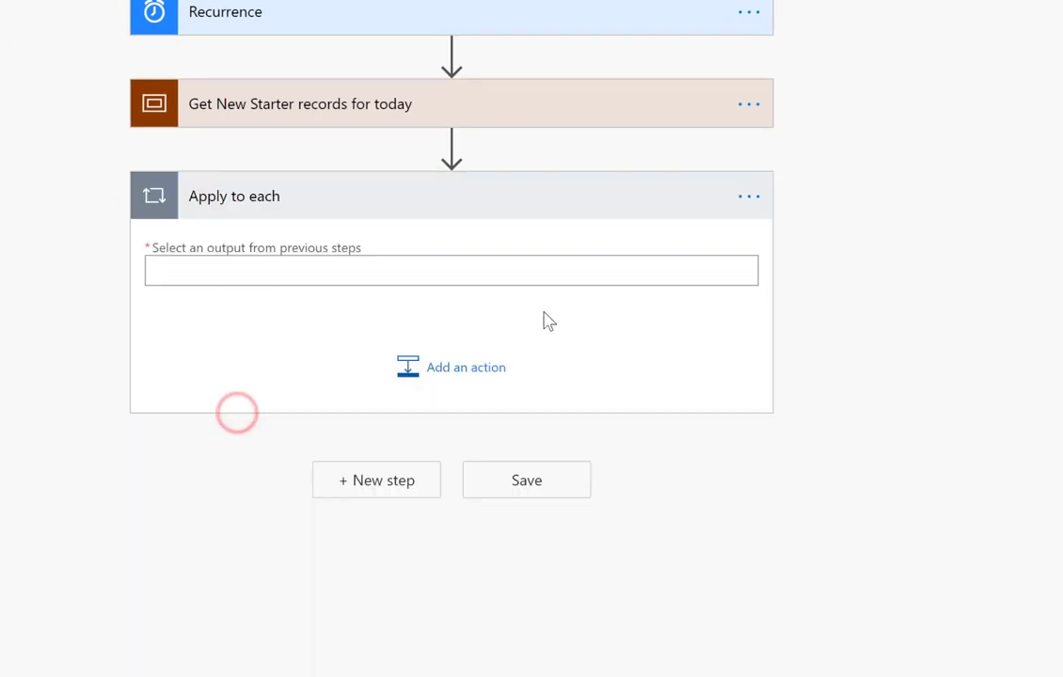
pyautogui.click(418, 271)
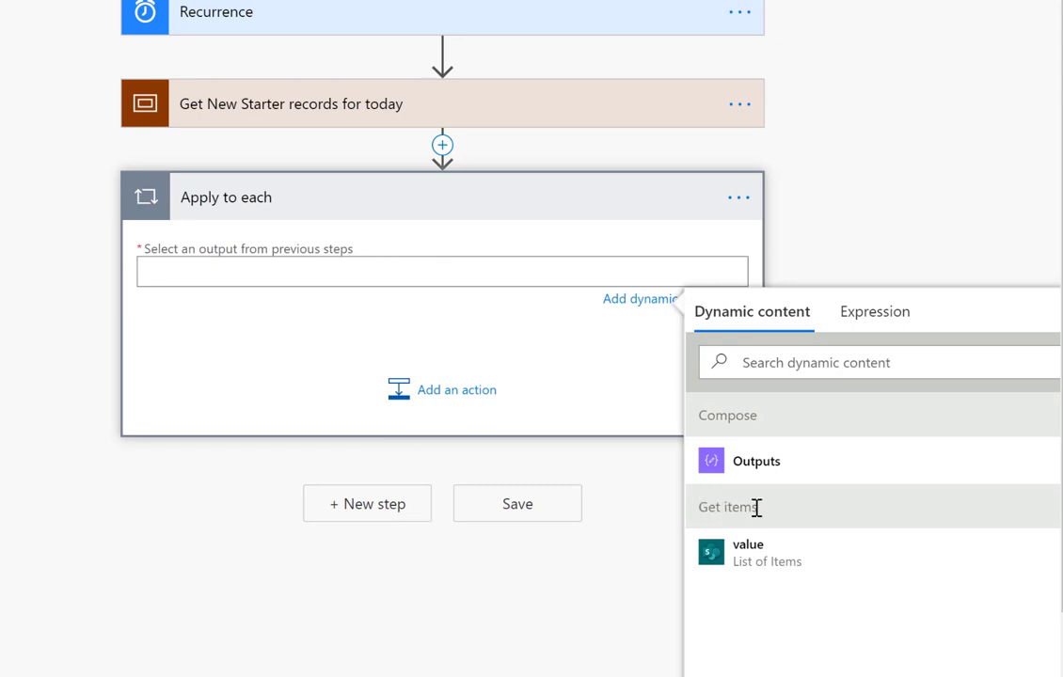
pyautogui.click(750, 555)
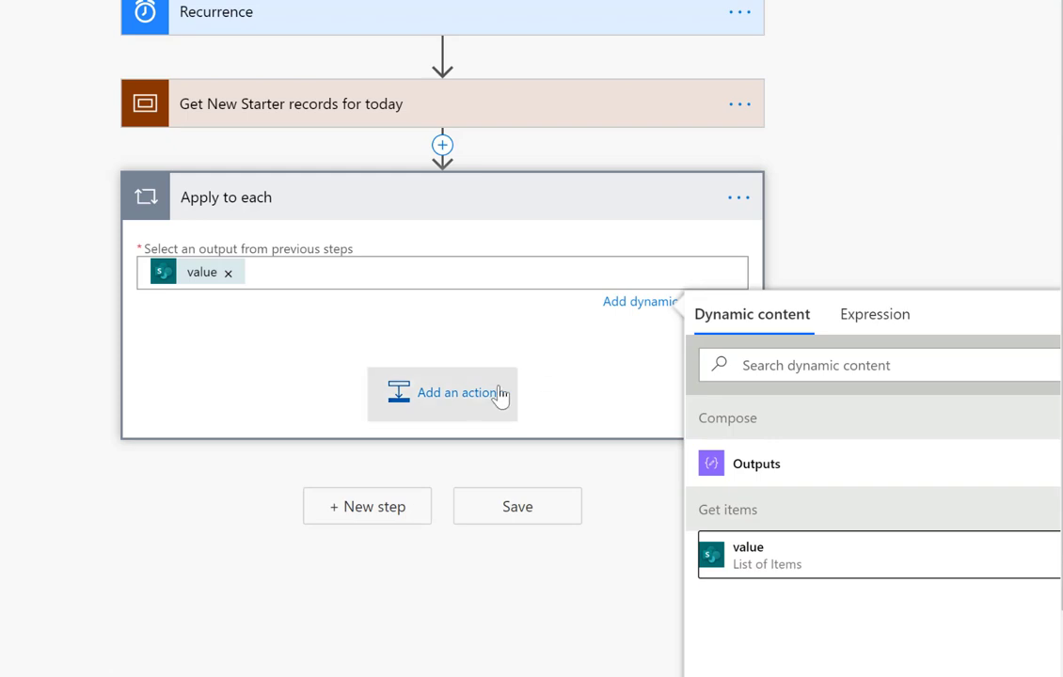
# Add a Scope control inside the Apply to each loop and rename it "Get Profile Details".
pyautogui.click(477, 402)
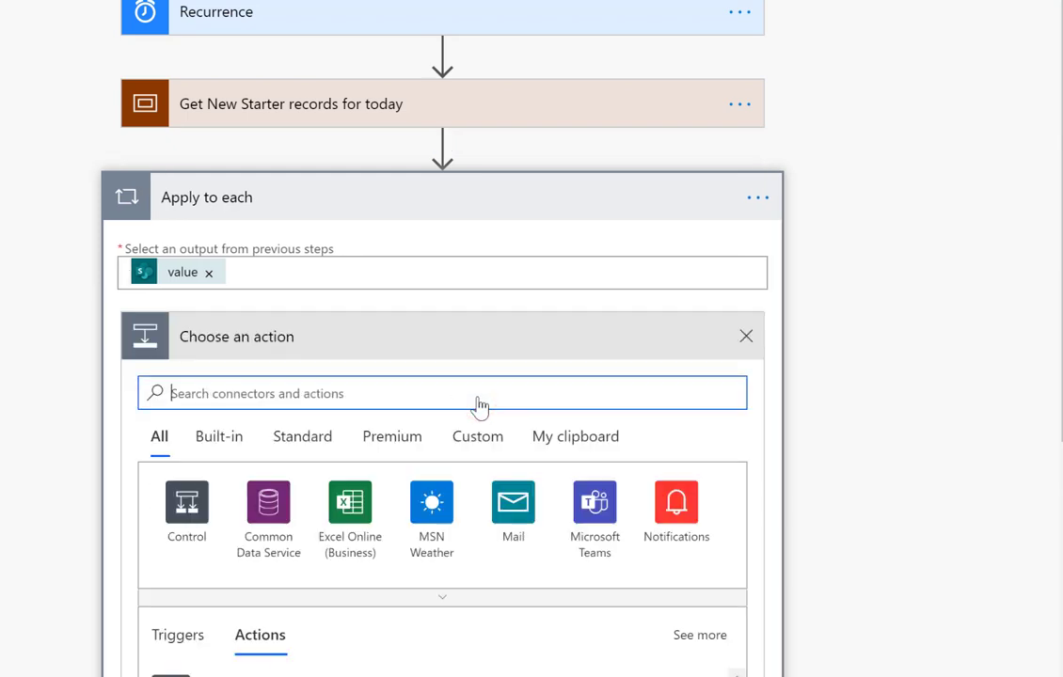
pyautogui.write('scop')
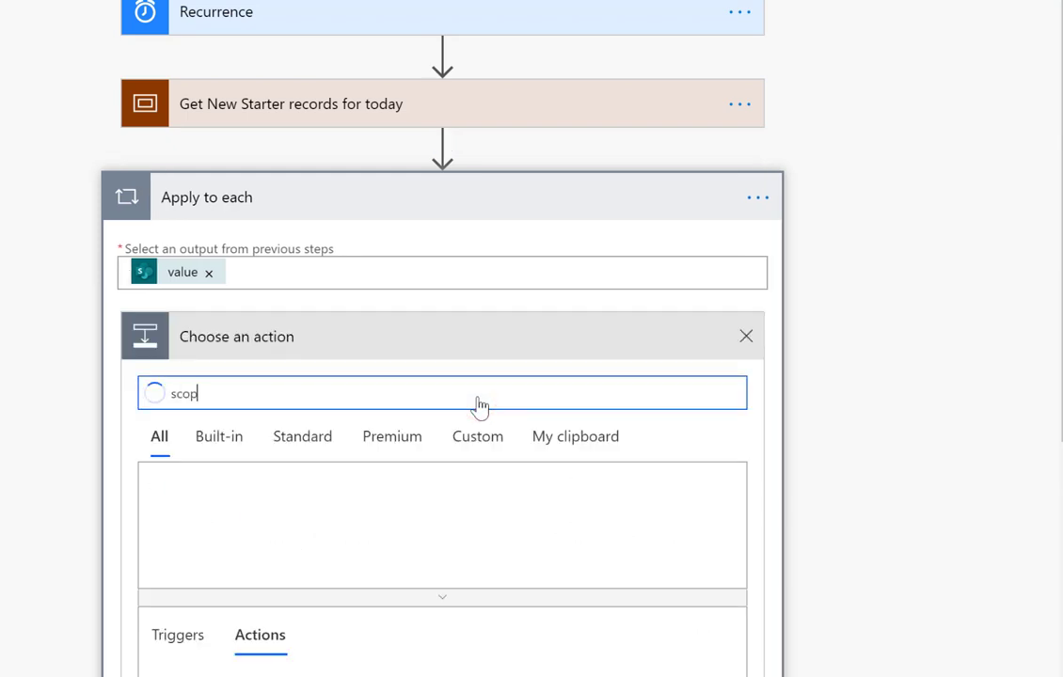
pyautogui.scroll(-3, 1058, 357)
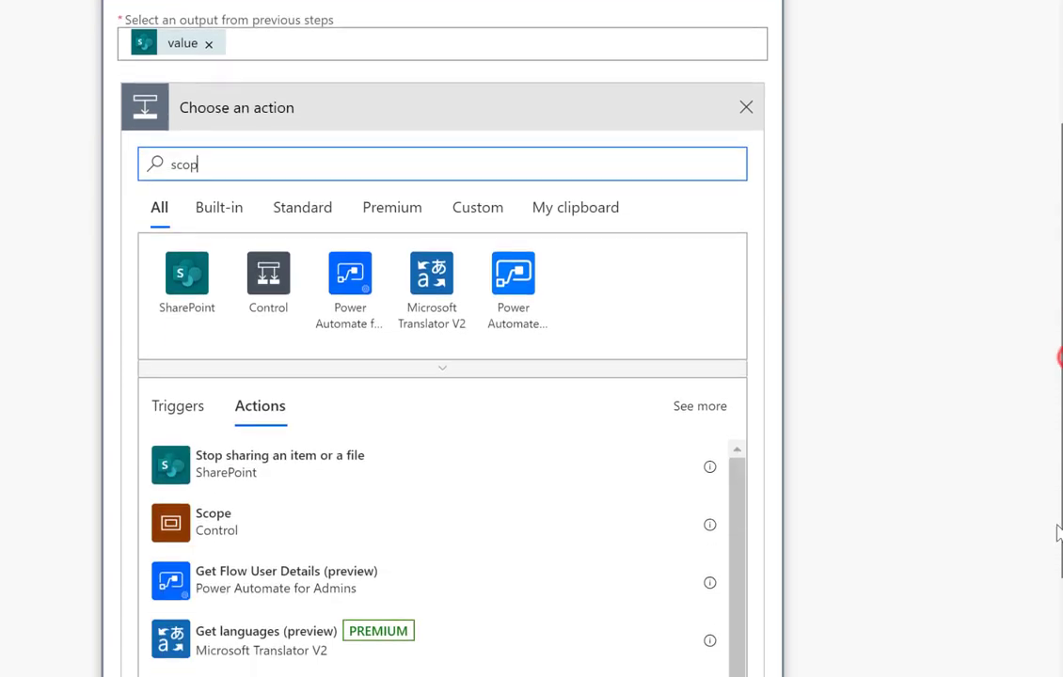
pyautogui.click(230, 477)
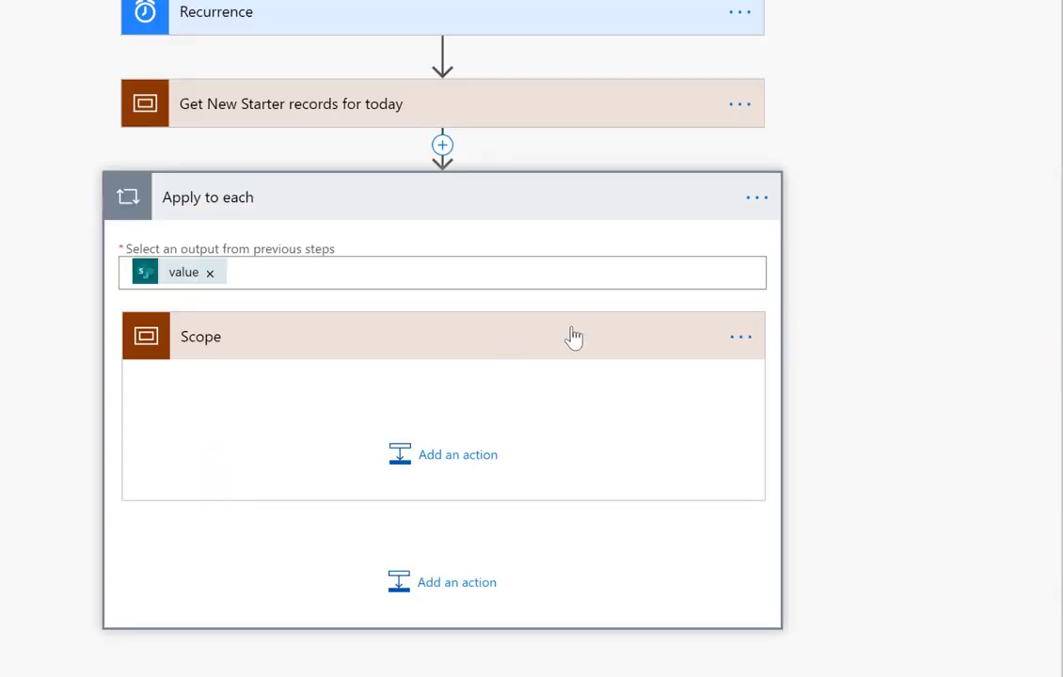
pyautogui.click(740, 337)
pyautogui.click(813, 368)
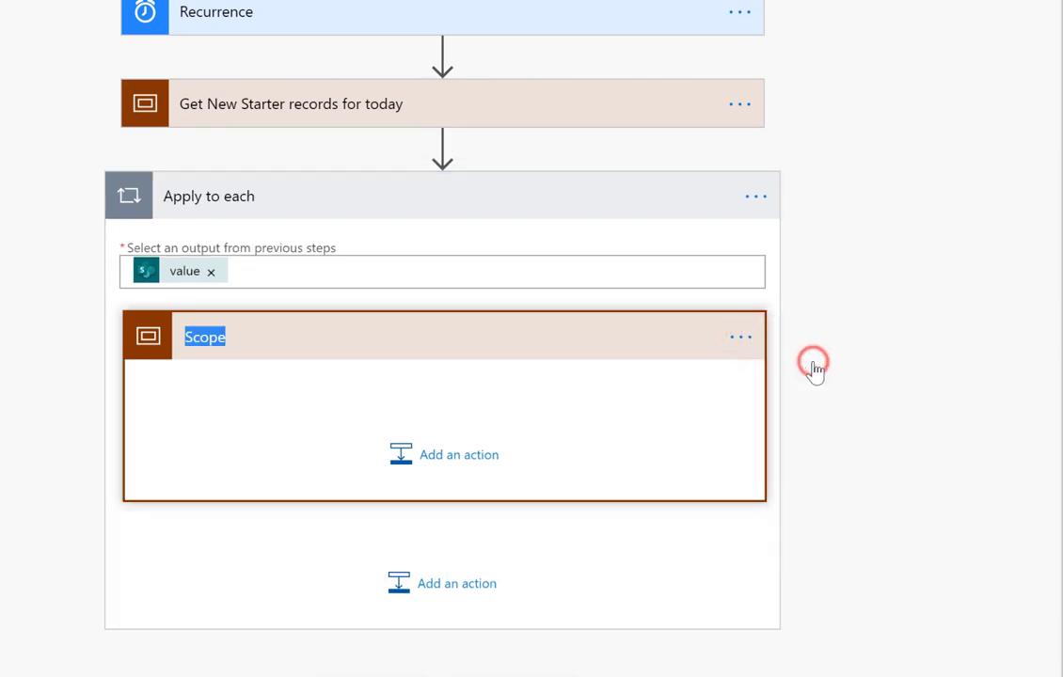
pyautogui.write('Get ')
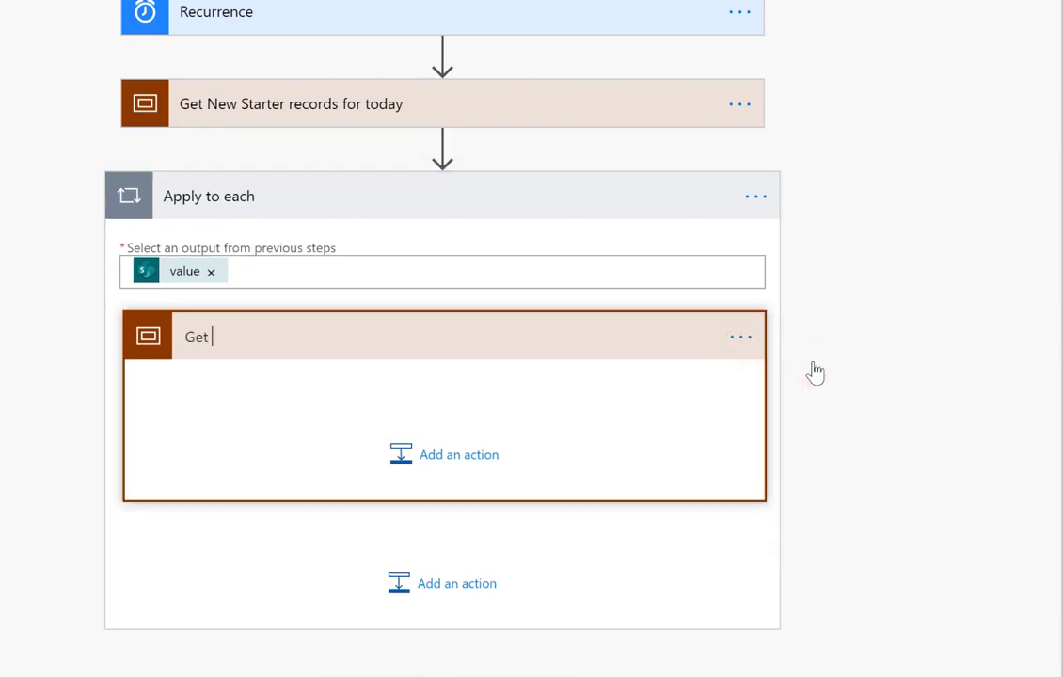
pyautogui.write('Profile Details')
pyautogui.press('Return')
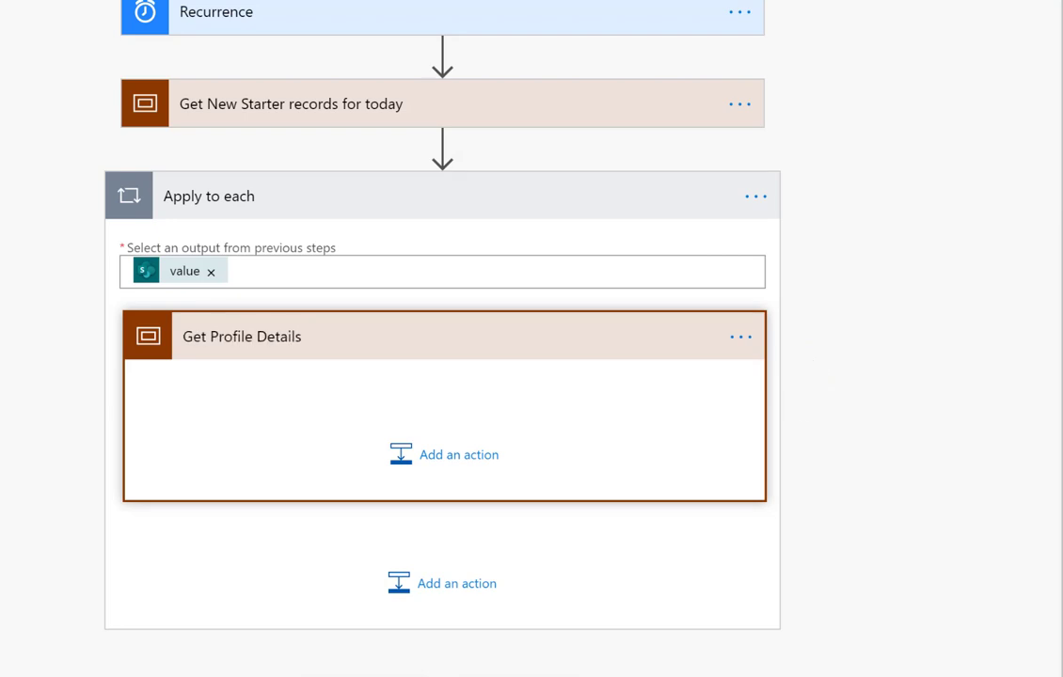
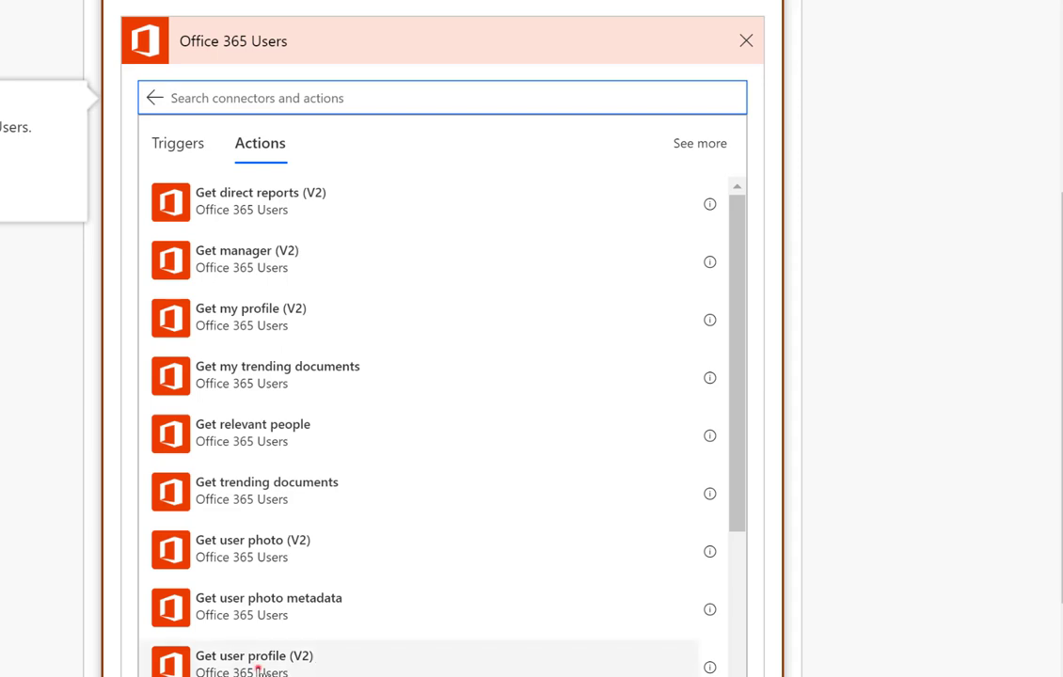
# Add the Office 365 Users action Get user profile (V2) to the Get Profile Details scope, with Employee Email from Get items as User (UPN).
pyautogui.click(257, 666)
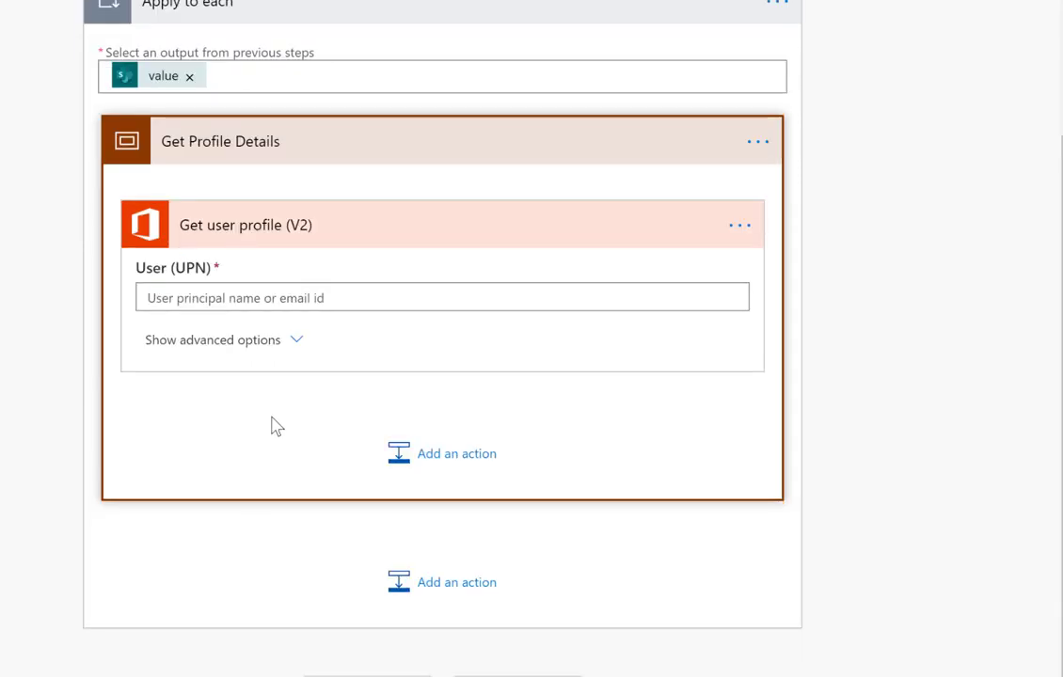
pyautogui.click(263, 298)
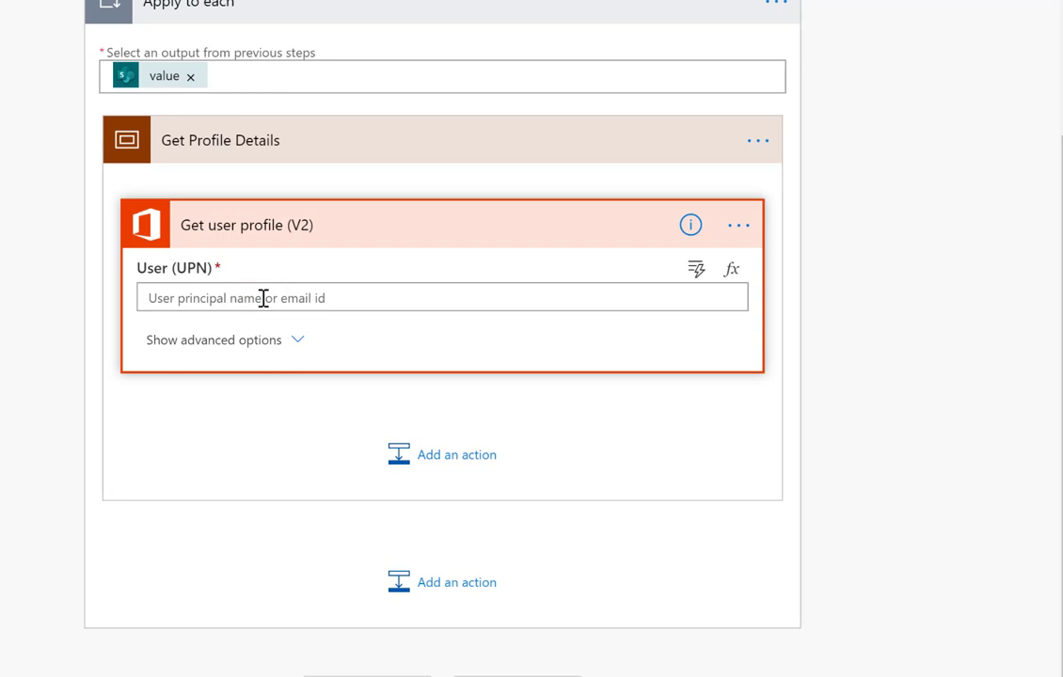
pyautogui.click(264, 298)
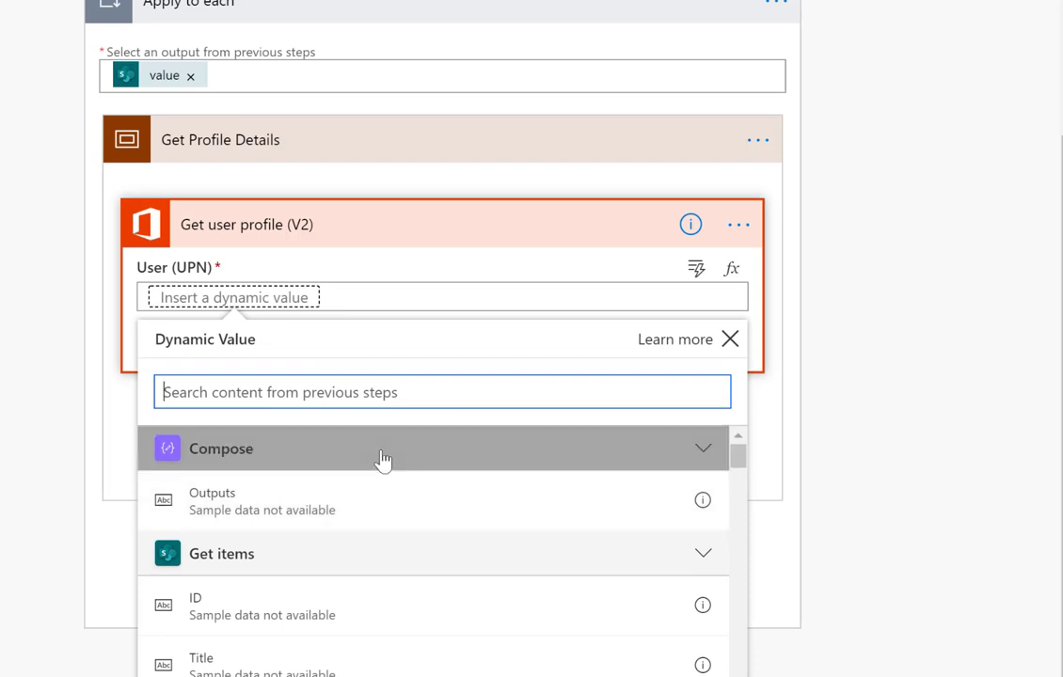
pyautogui.write('email')
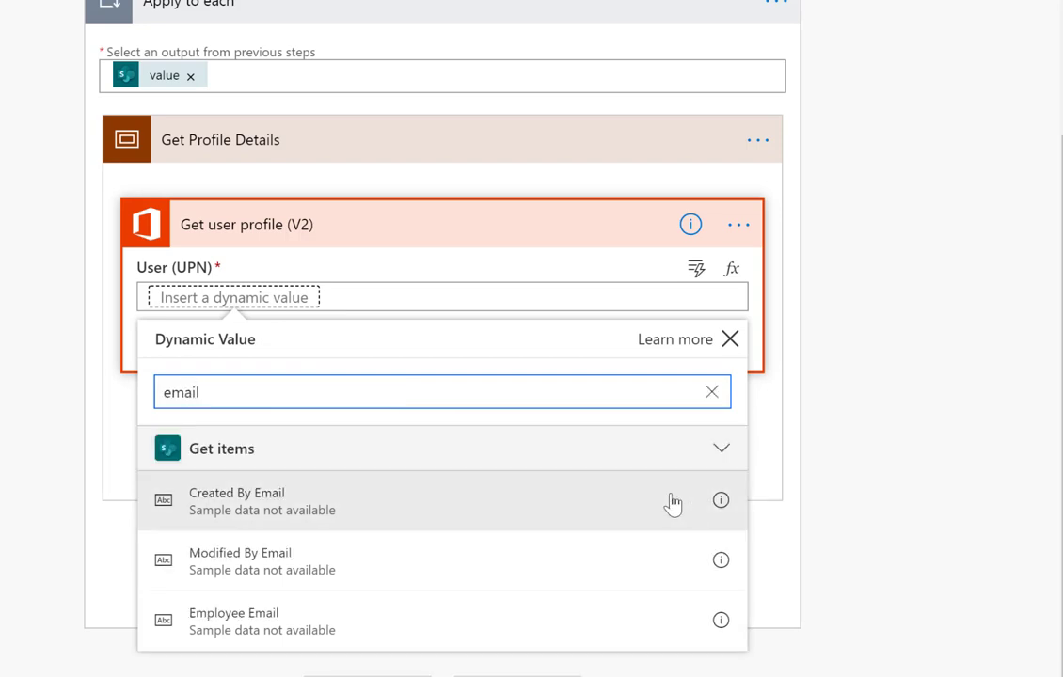
pyautogui.click(292, 628)
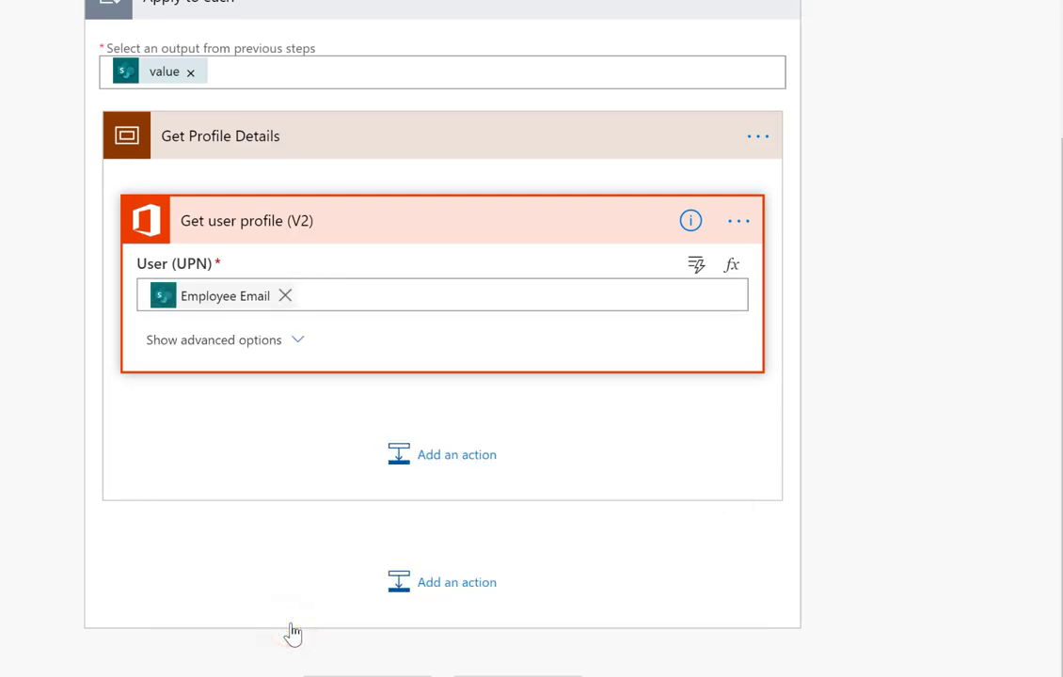
# Add the Office 365 Users action Get user photo (V2) below Get user profile (V2), with Employee Email from Get items as User (UPN).
pyautogui.click(455, 457)
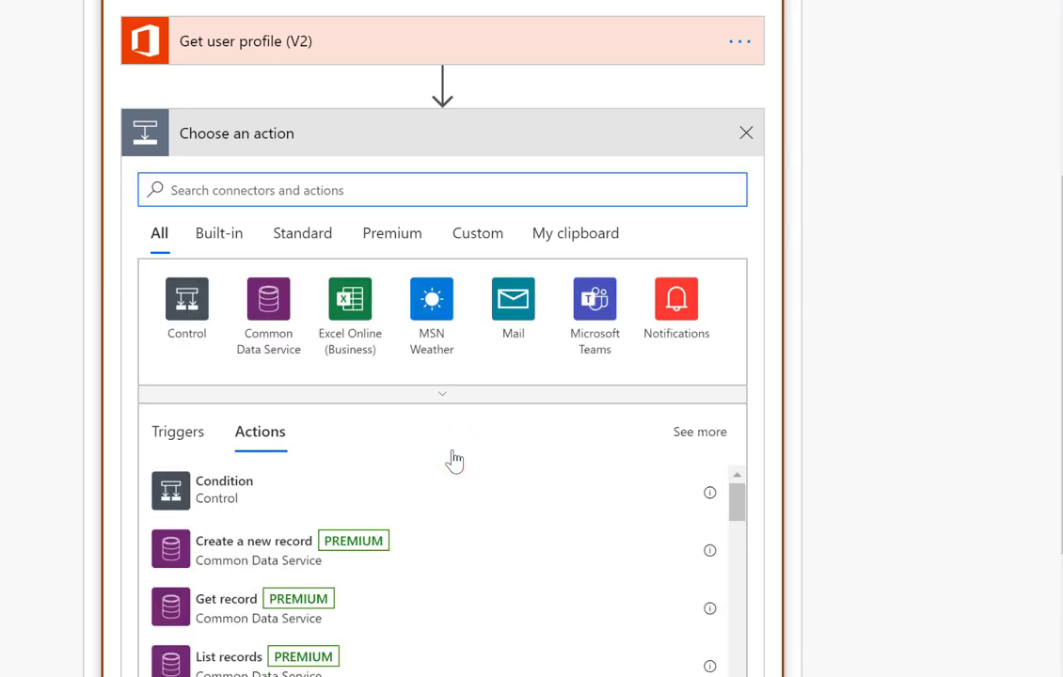
pyautogui.write('o365')
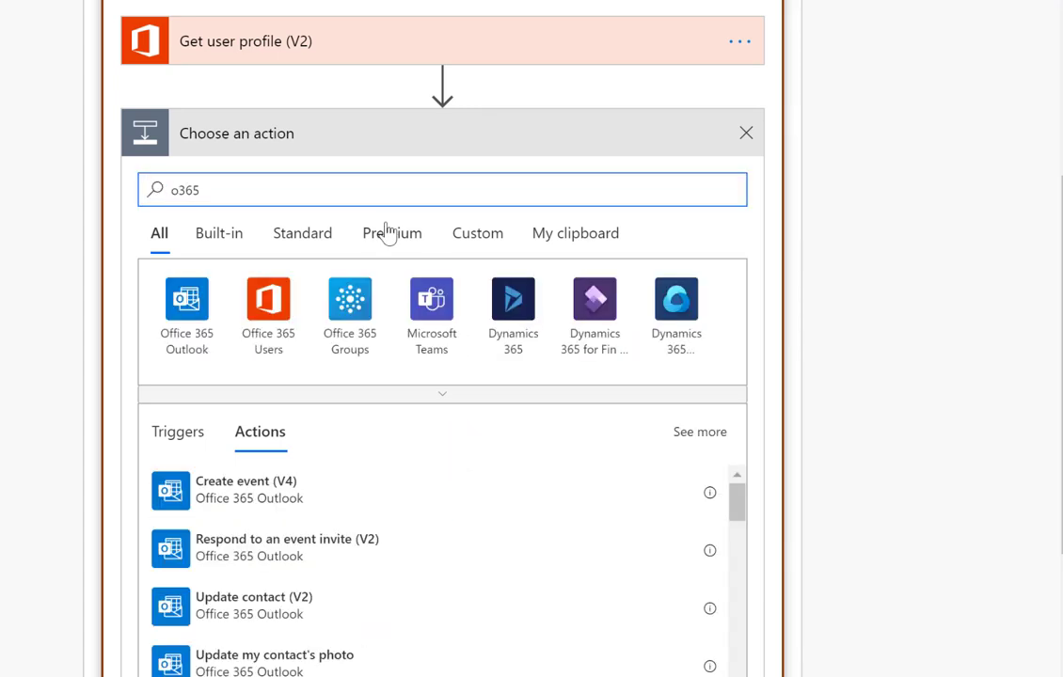
pyautogui.click(268, 299)
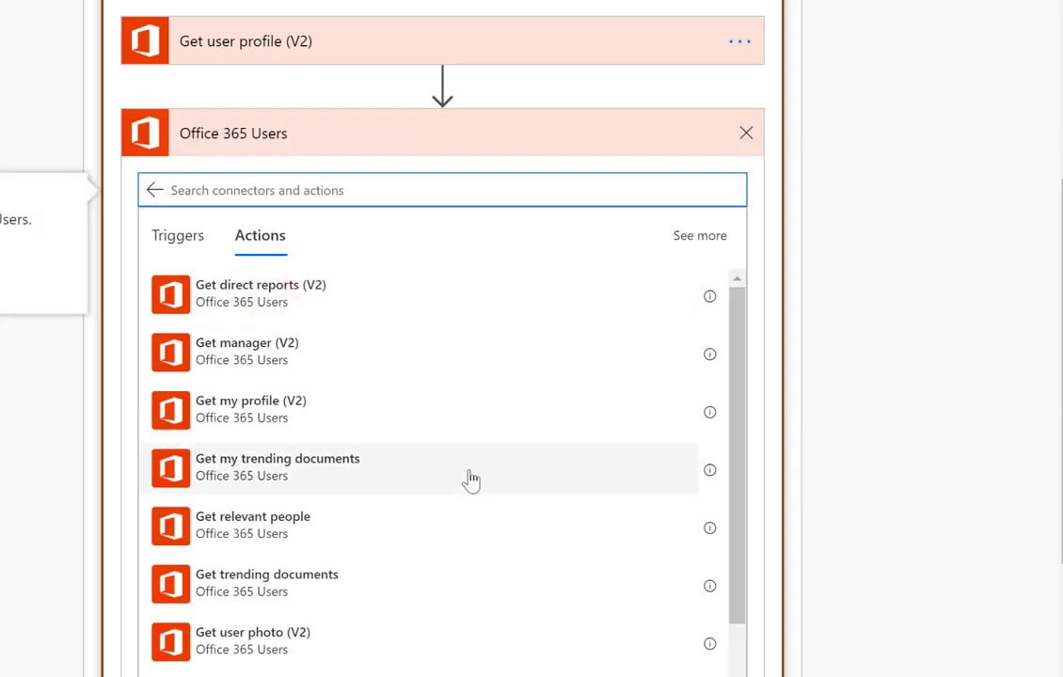
pyautogui.click(268, 639)
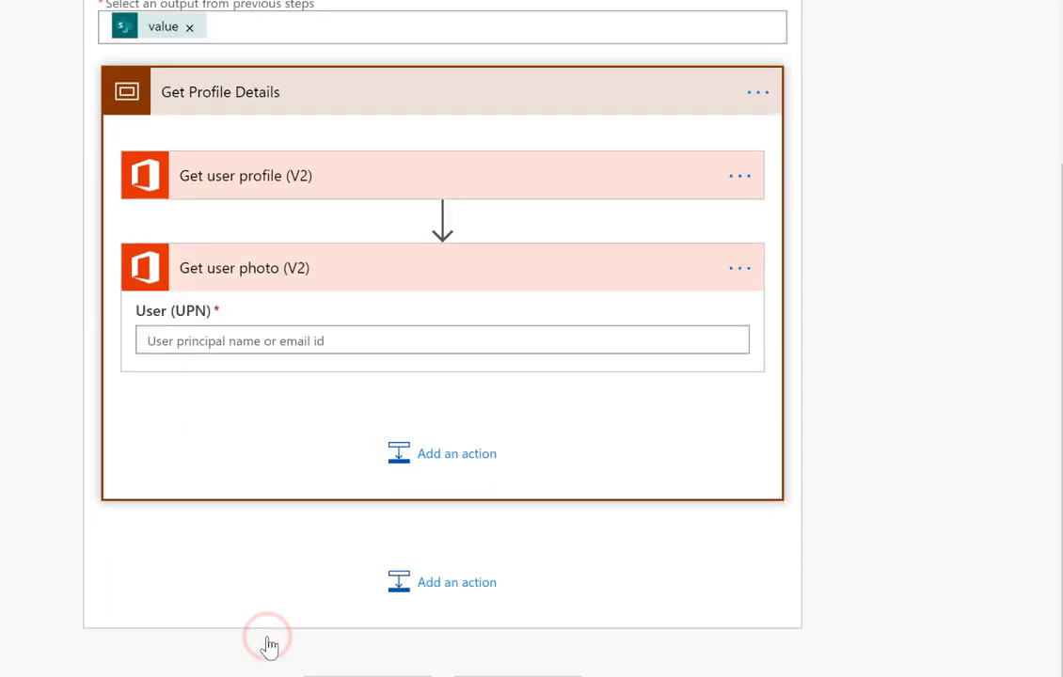
pyautogui.click(256, 342)
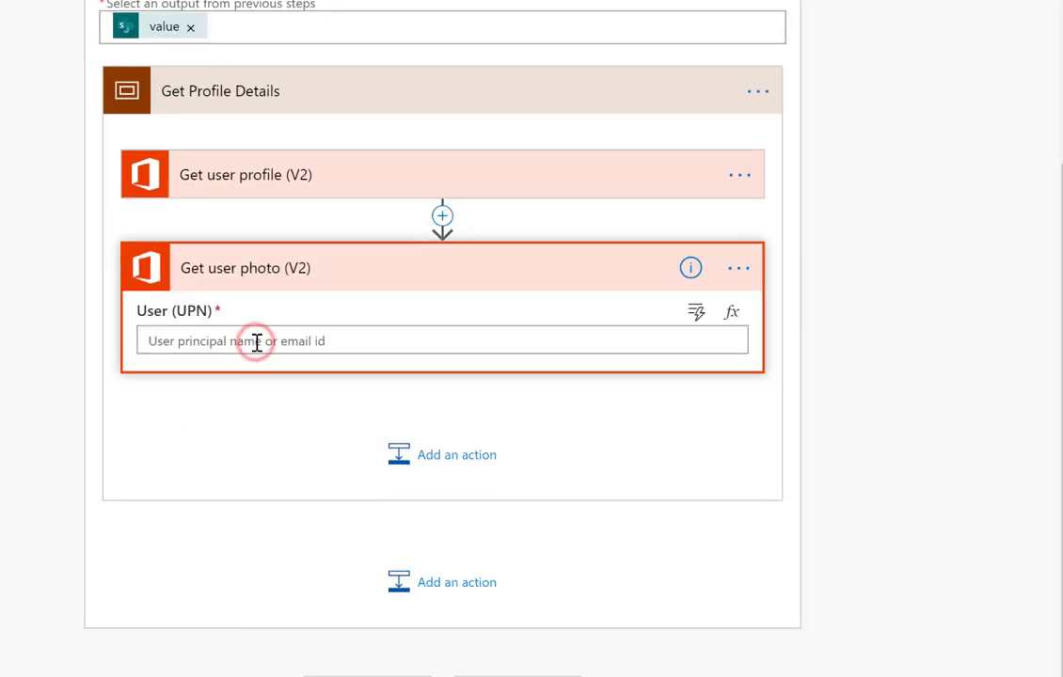
pyautogui.click(257, 342)
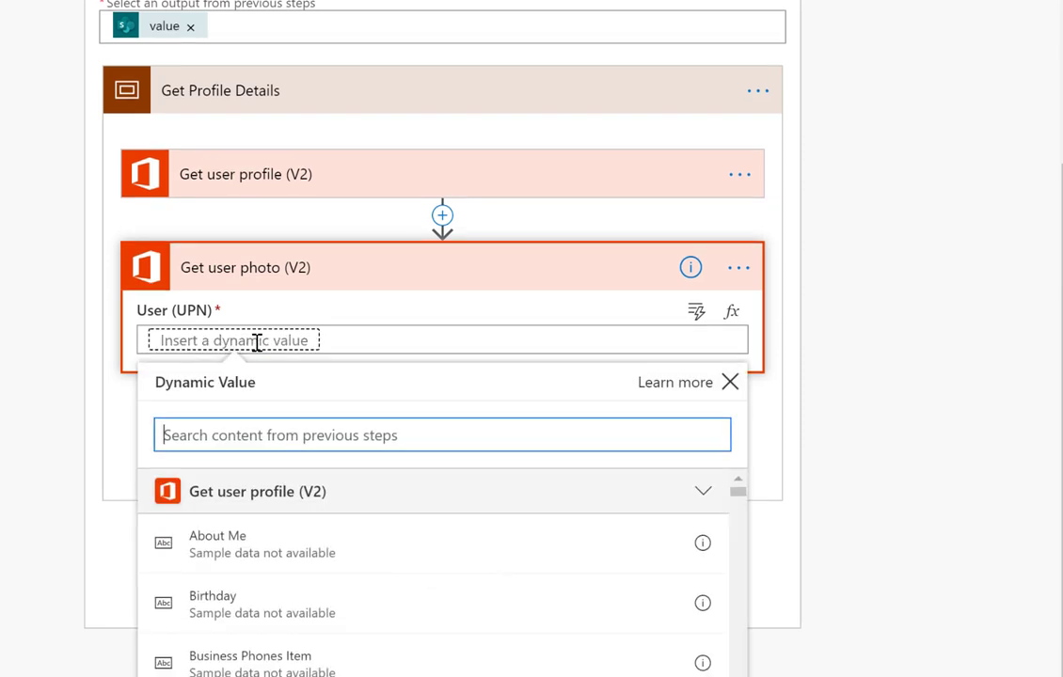
pyautogui.write('email')
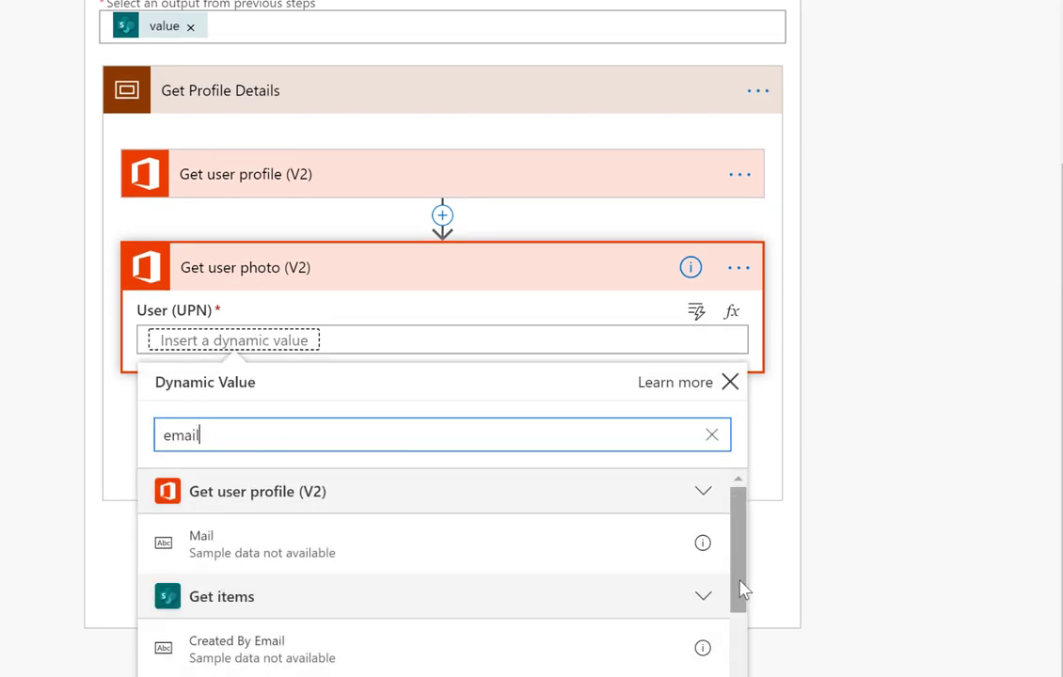
pyautogui.moveTo(740, 583); pyautogui.dragTo(740, 645)
pyautogui.click(287, 658)
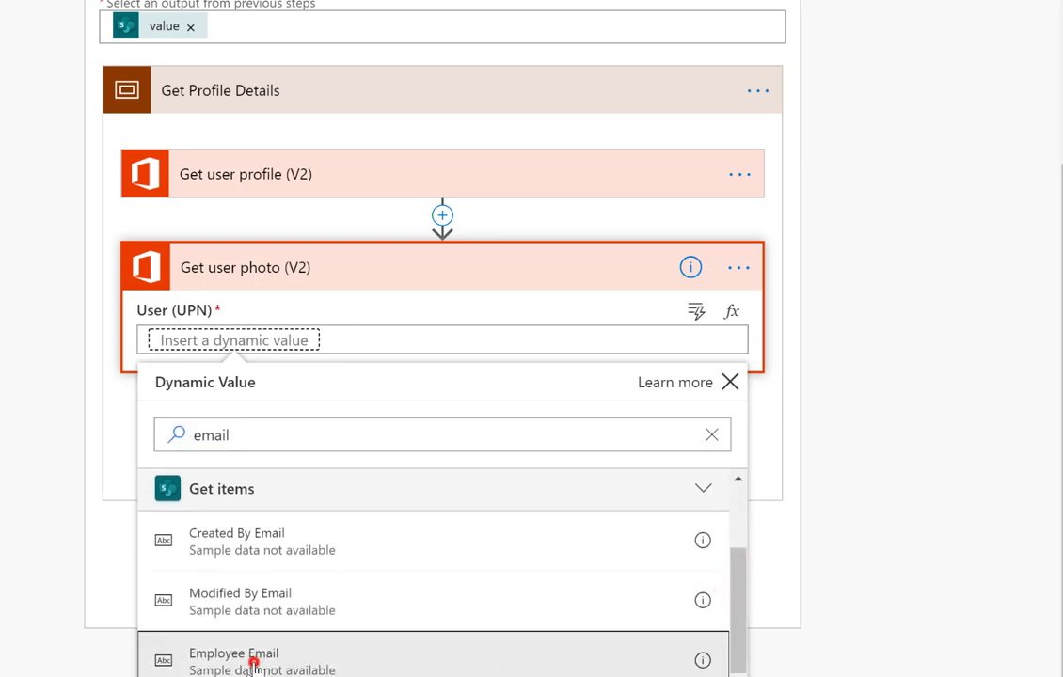
pyautogui.click(254, 658)
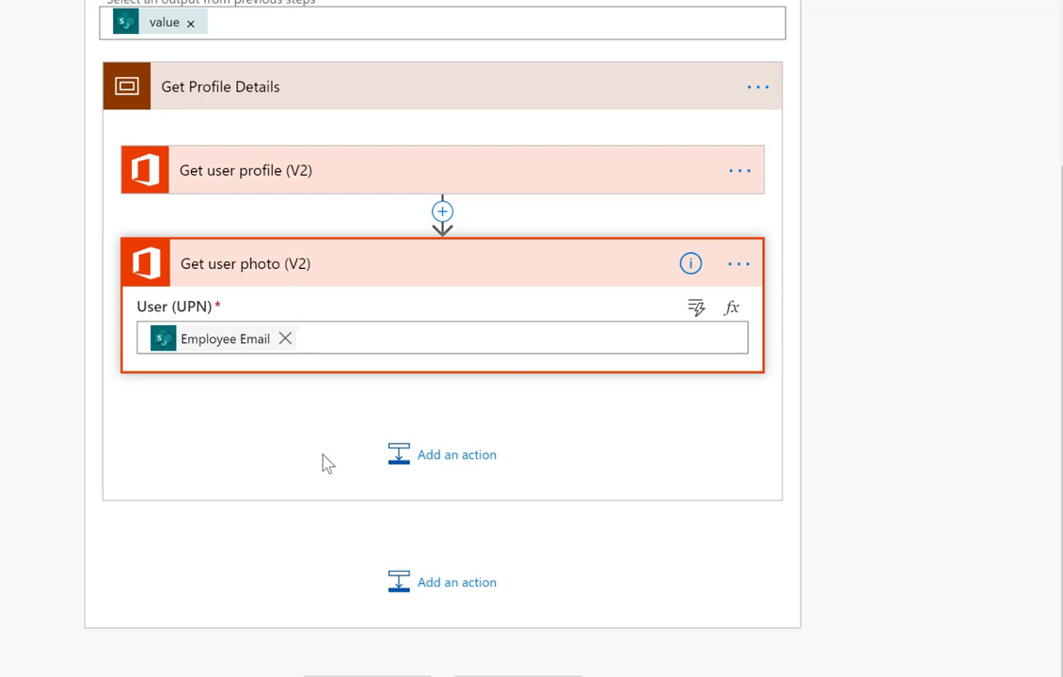
# Add a SharePoint Create file action below Get user photo (V2) in the Get Profile Details scope.
pyautogui.click(452, 457)
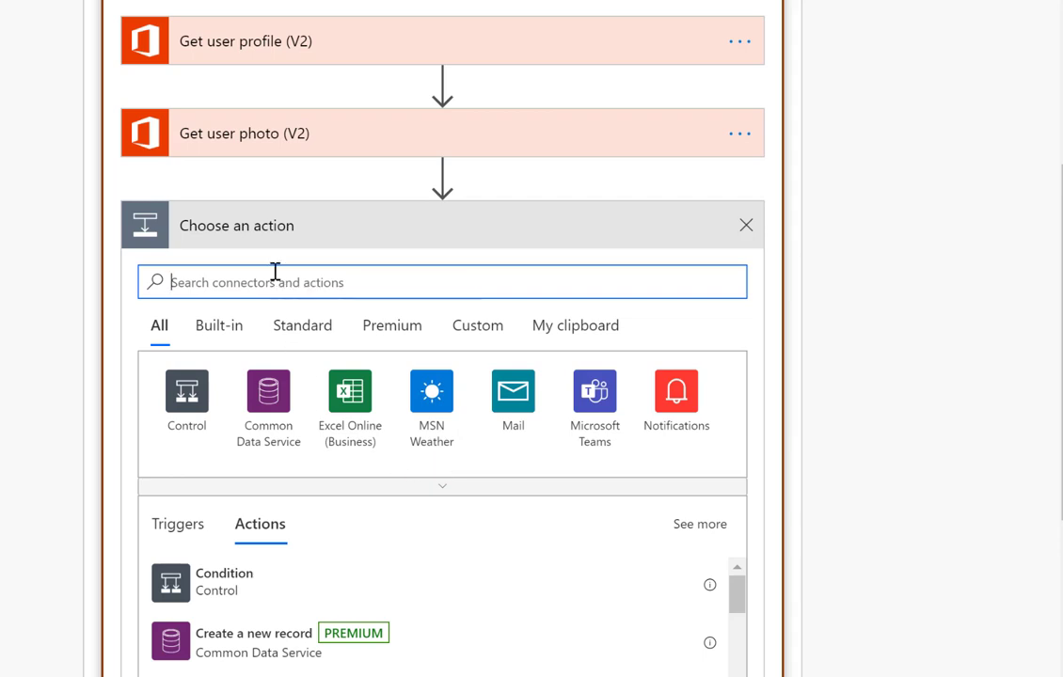
pyautogui.write('create file')
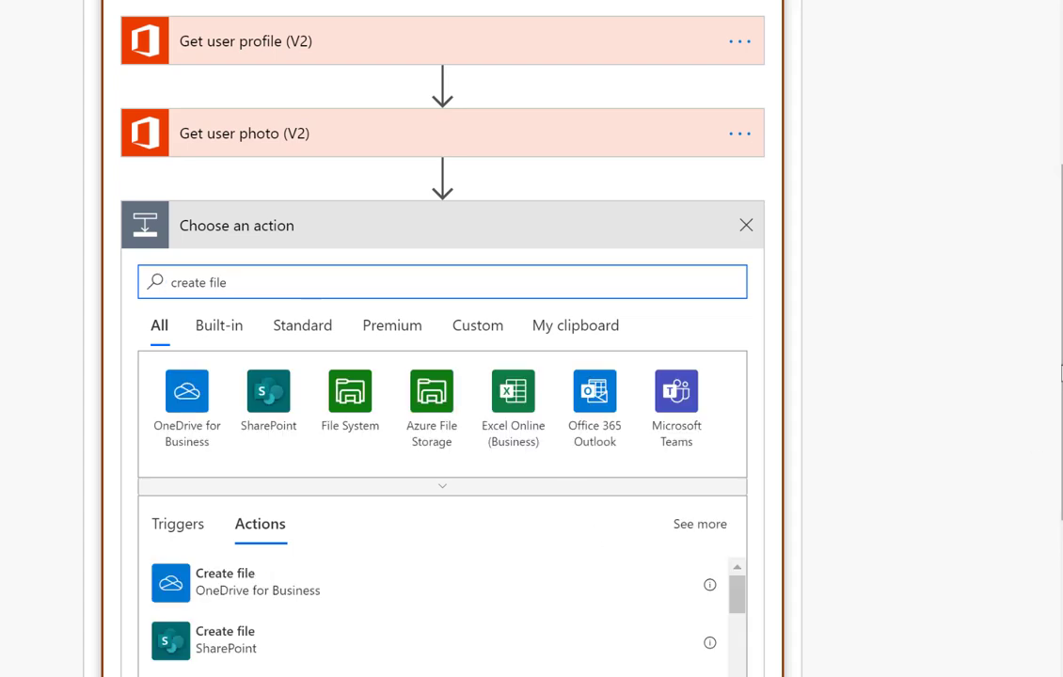
pyautogui.scroll(-2, 931, 357)
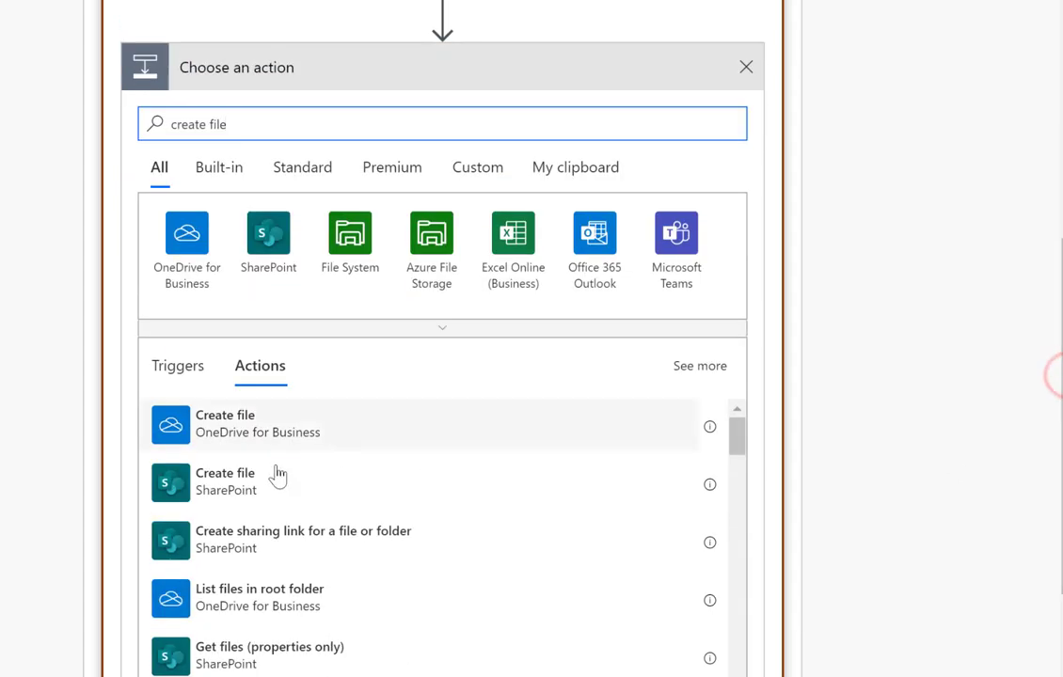
pyautogui.click(235, 492)
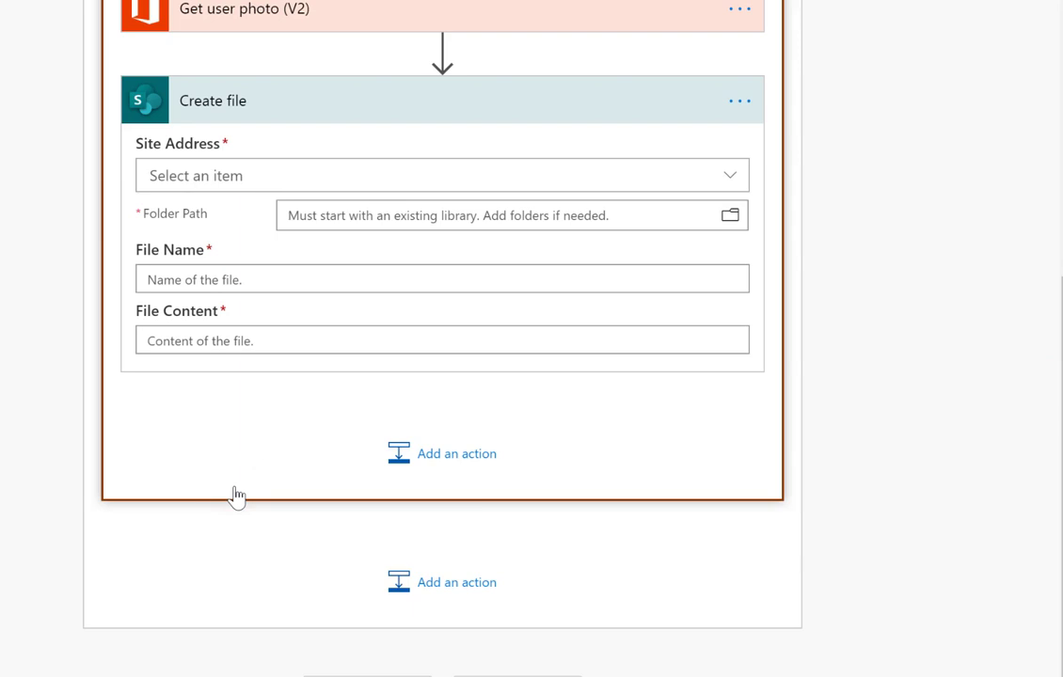
# Set the Create file action's Site Address to Amazing Best Company and its Folder Path to /EventFiles.
pyautogui.click(731, 179)
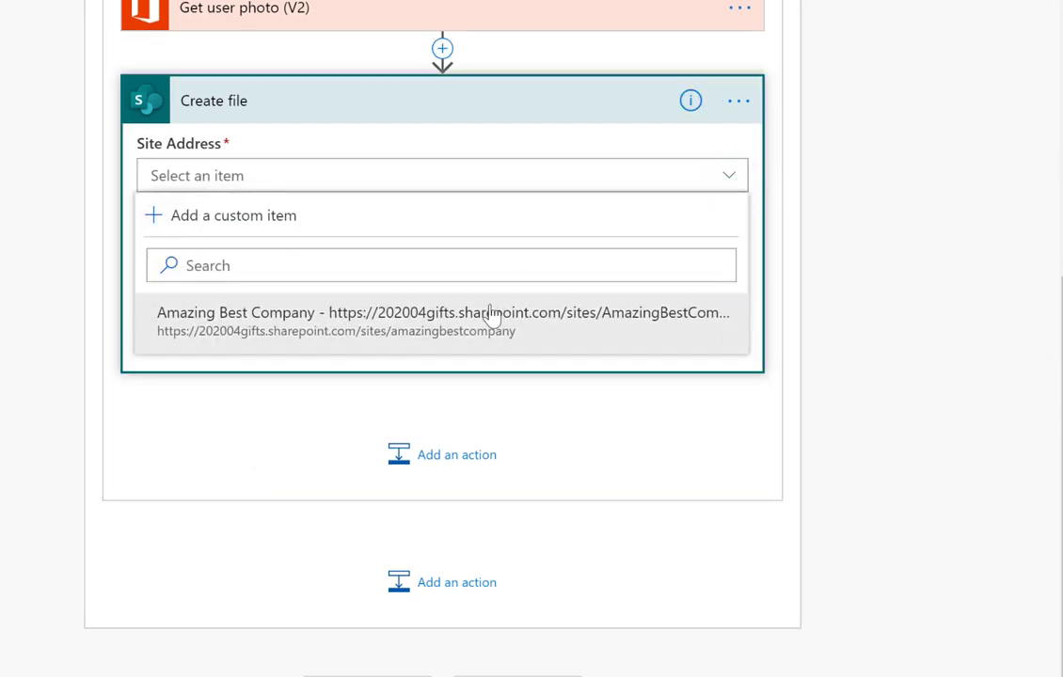
pyautogui.click(482, 322)
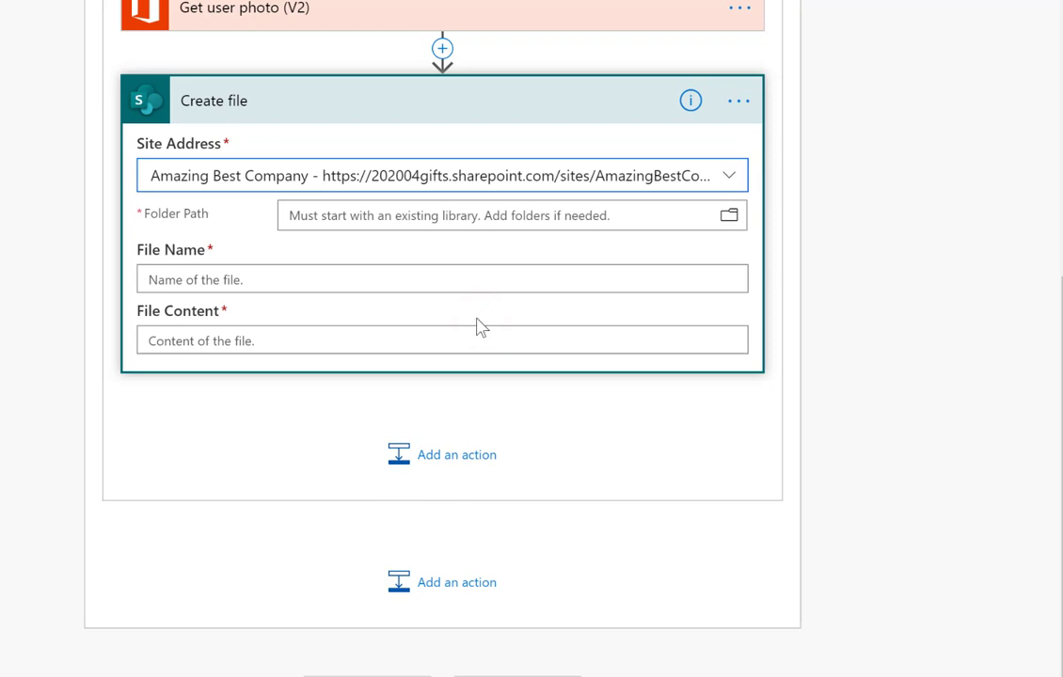
pyautogui.click(386, 217)
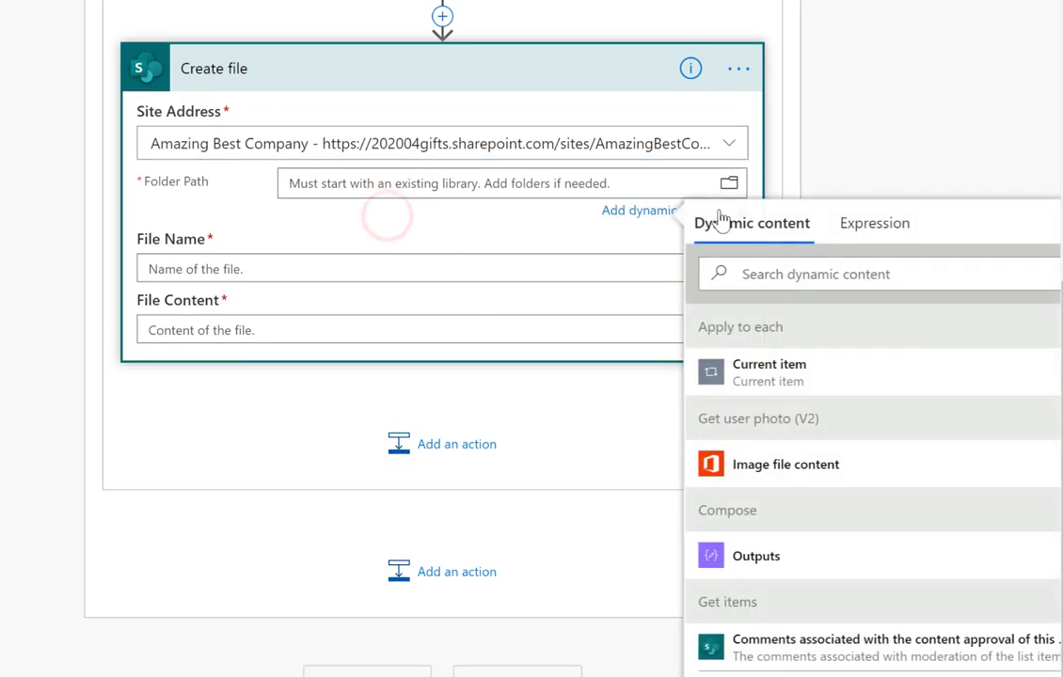
pyautogui.click(730, 184)
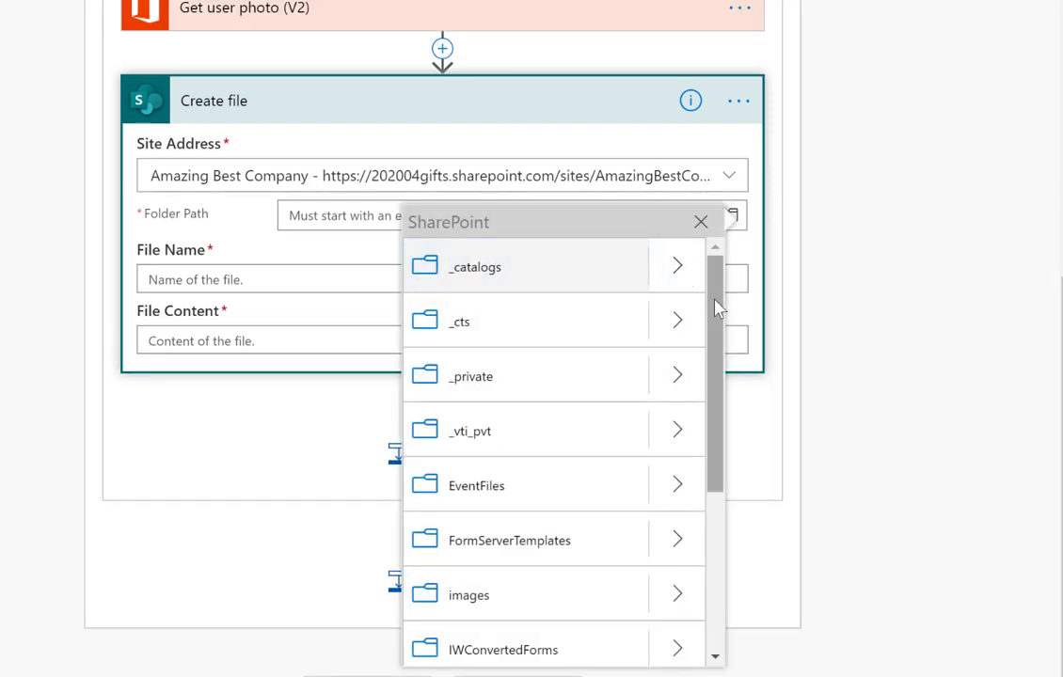
pyautogui.moveTo(715, 308); pyautogui.dragTo(704, 403)
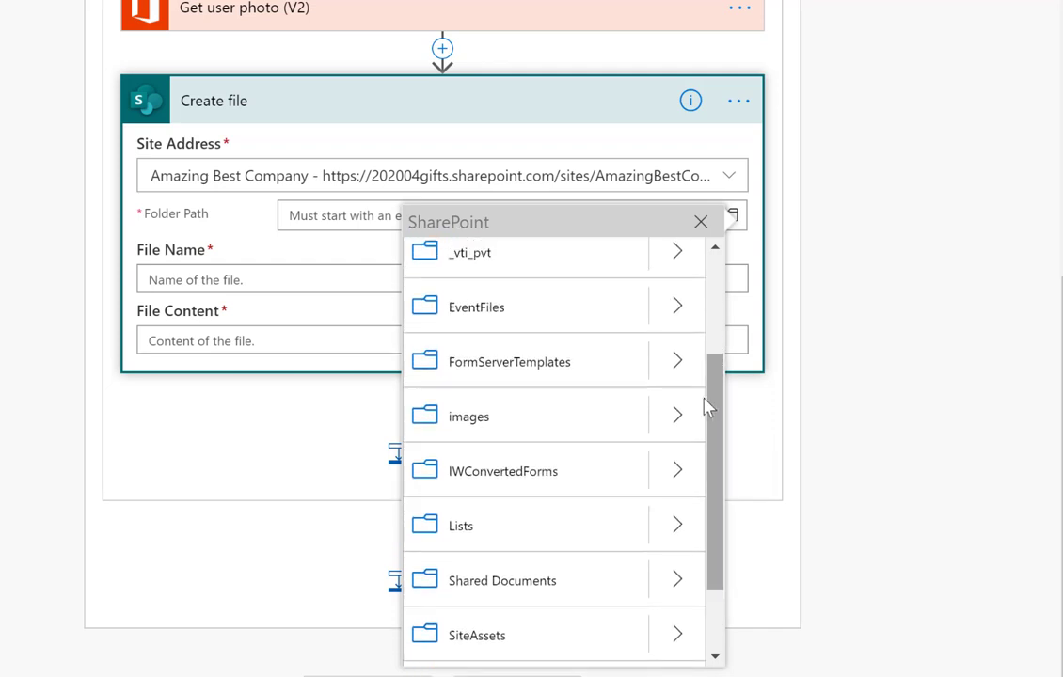
pyautogui.click(467, 305)
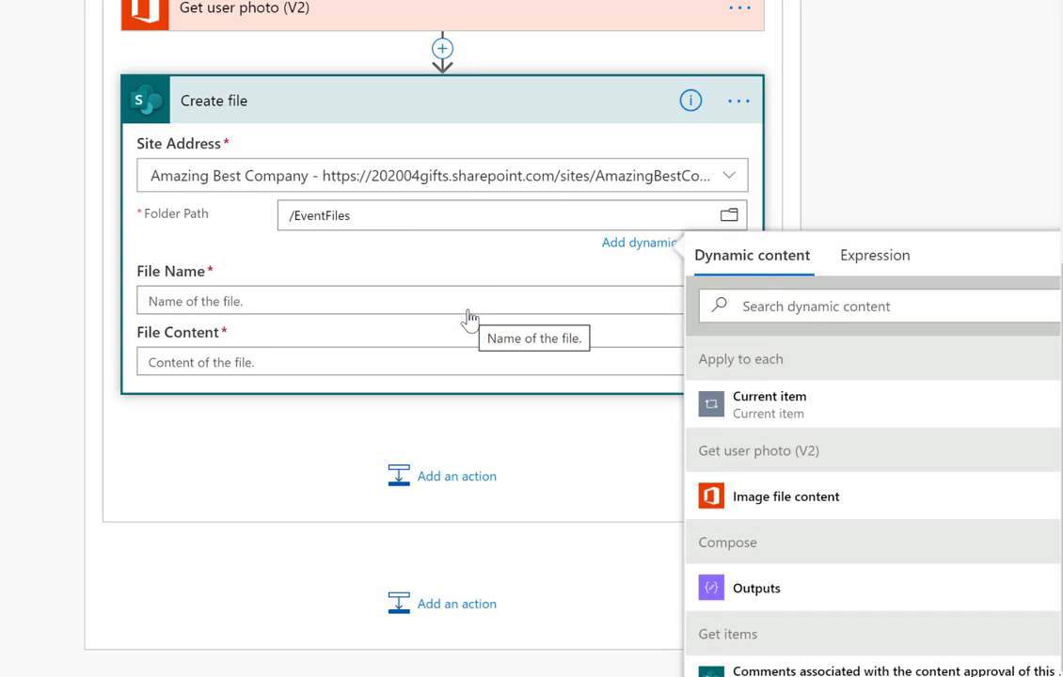
# Set the Create file action's File Name to the Employee DisplayName value from Get items.
pyautogui.click(327, 300)
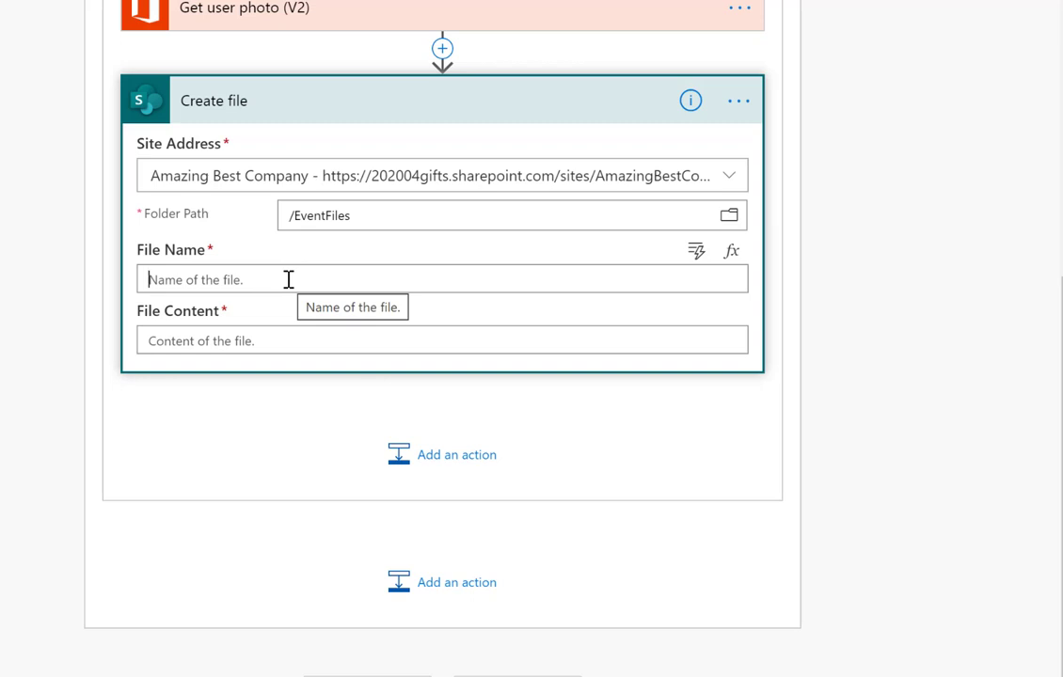
pyautogui.click(289, 279)
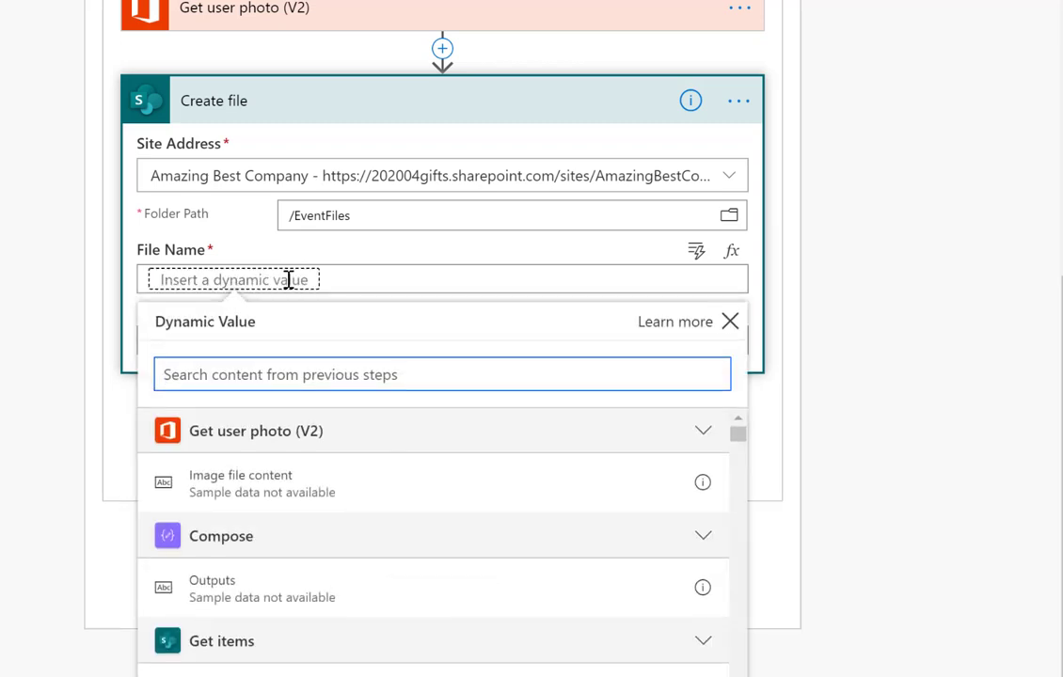
pyautogui.write('name')
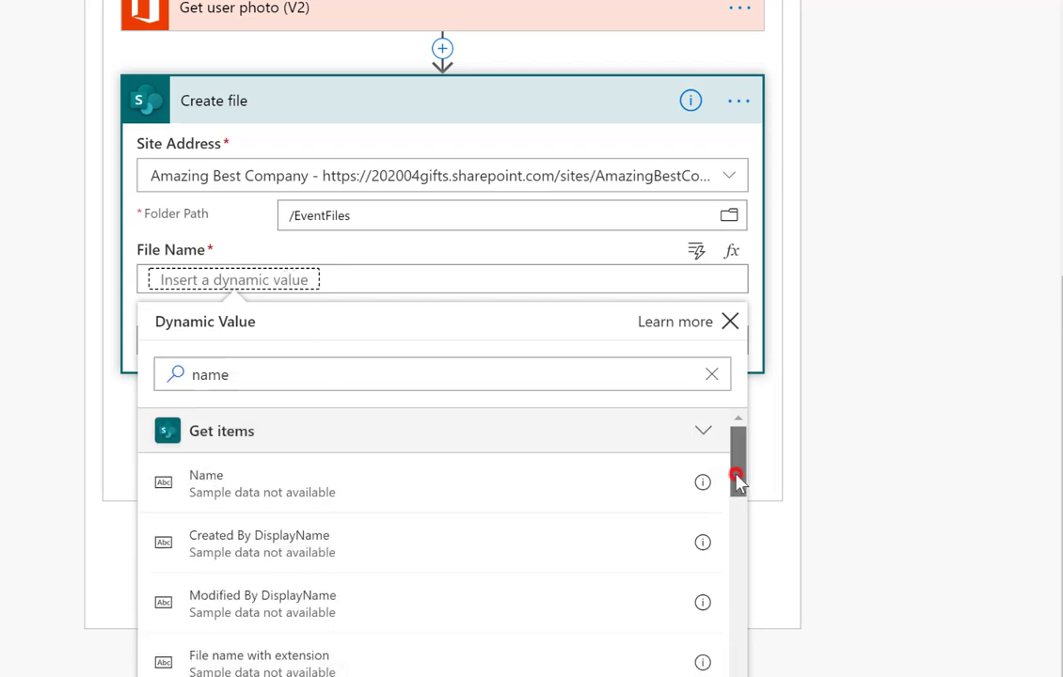
pyautogui.moveTo(739, 483); pyautogui.dragTo(738, 567)
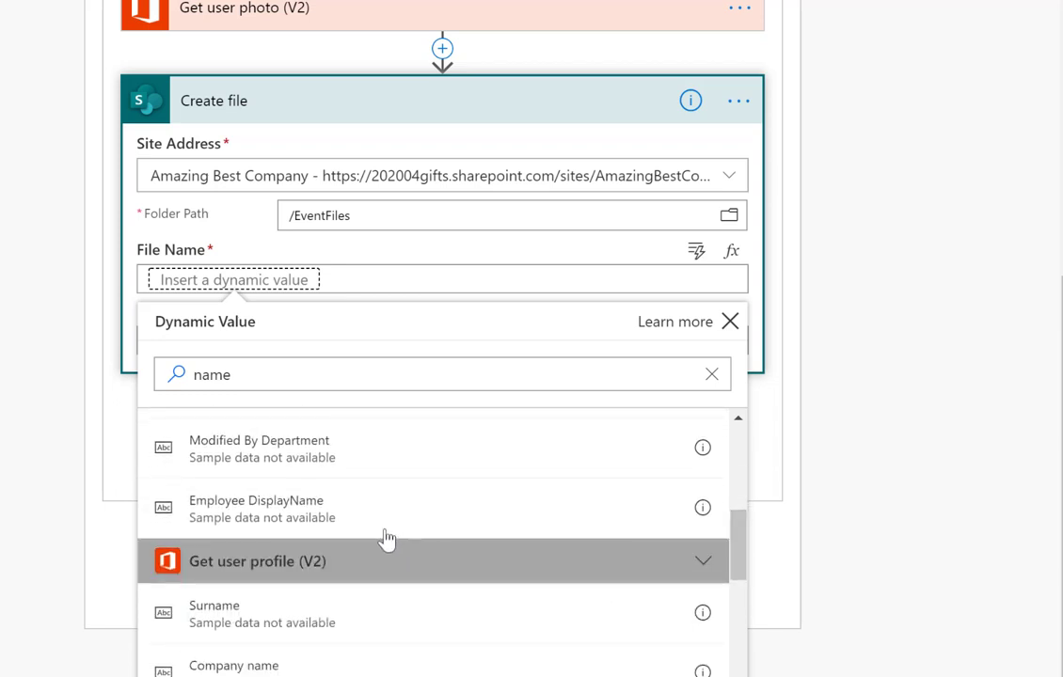
pyautogui.click(341, 526)
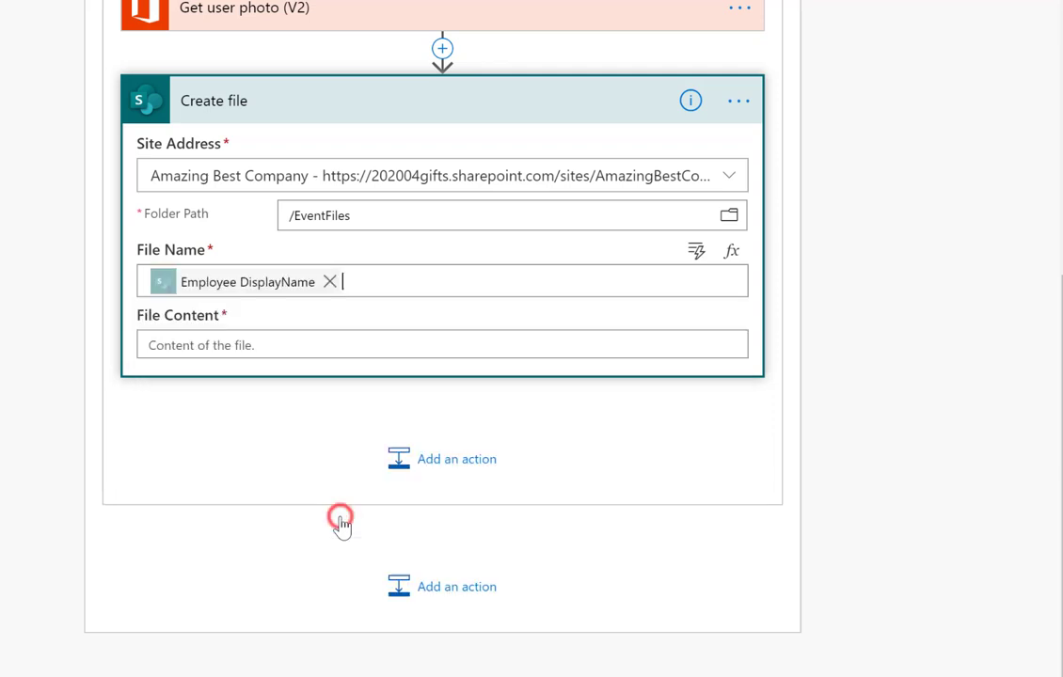
# Set the Create file action's File Content to Image file content from Get user photo (V2).
pyautogui.click(178, 343)
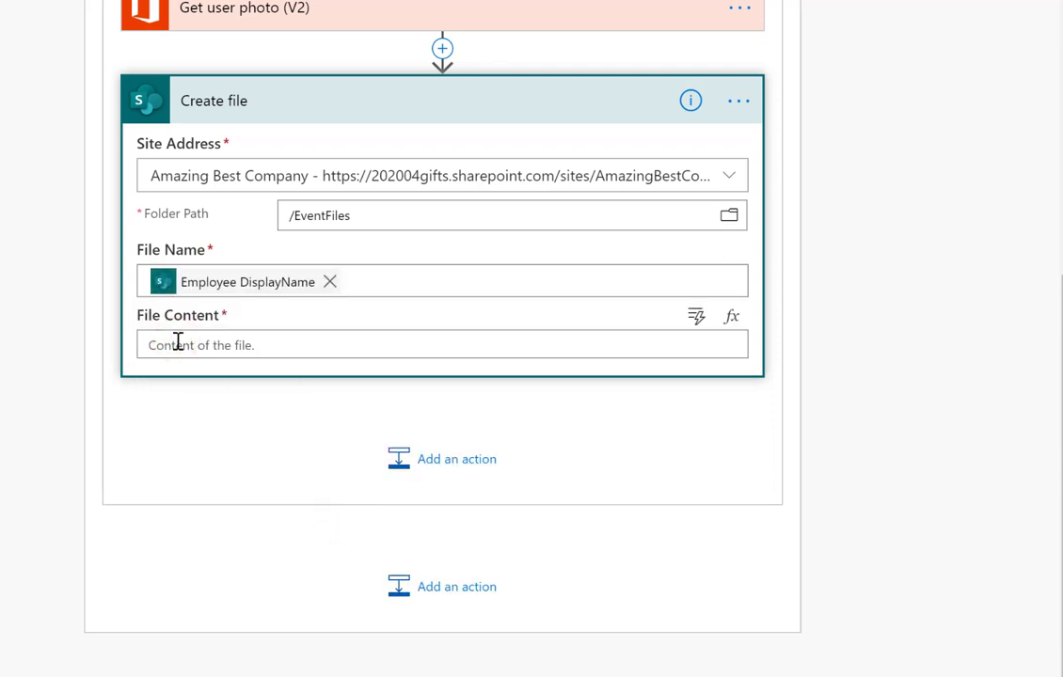
pyautogui.click(177, 343)
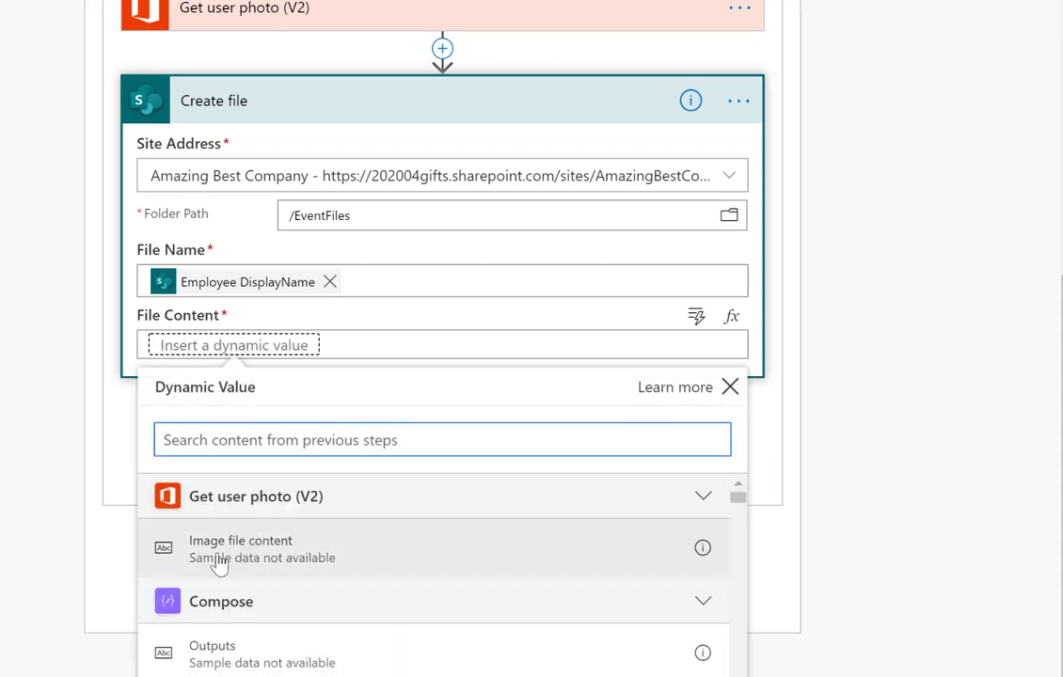
pyautogui.click(243, 543)
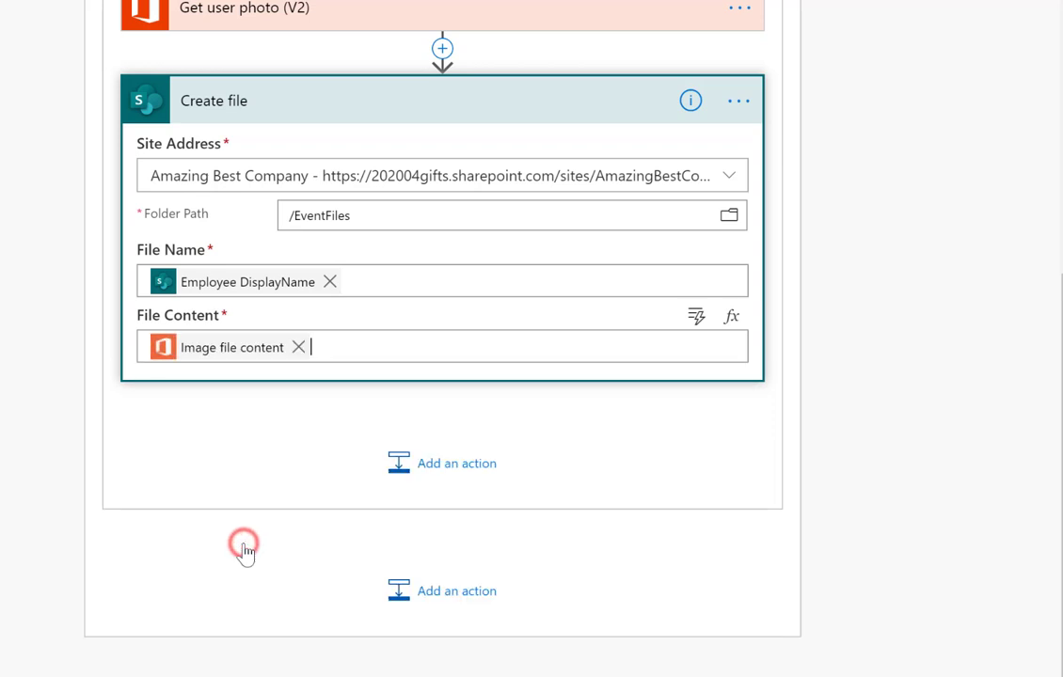
# Append .jpg after Employee DisplayName in the File Name and save the flow.
pyautogui.click(371, 282)
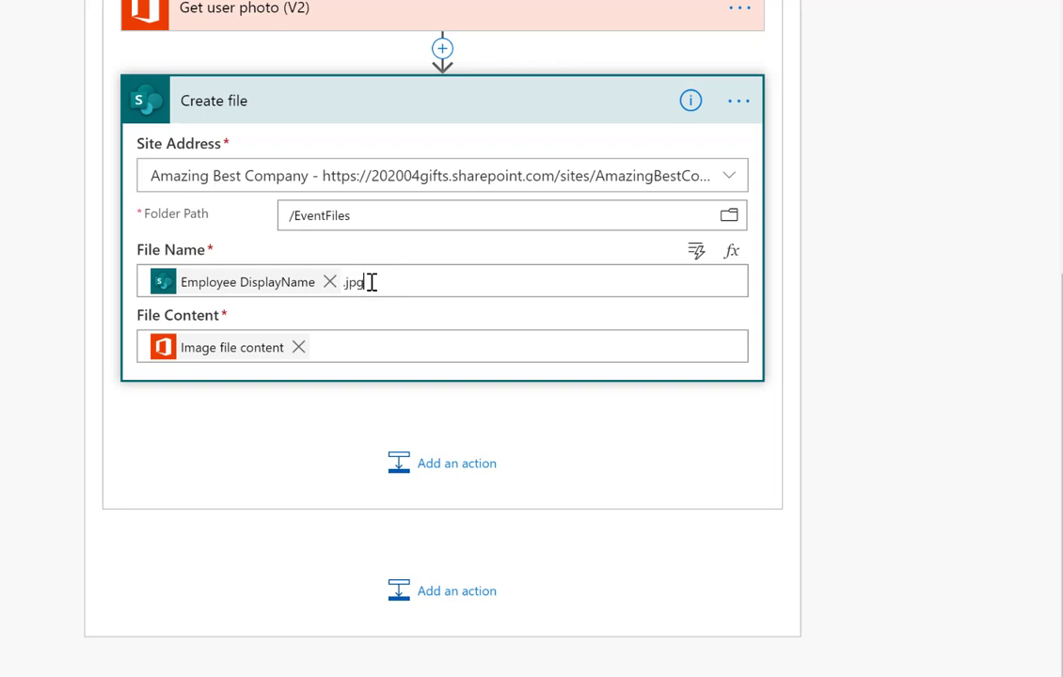
pyautogui.click(345, 344)
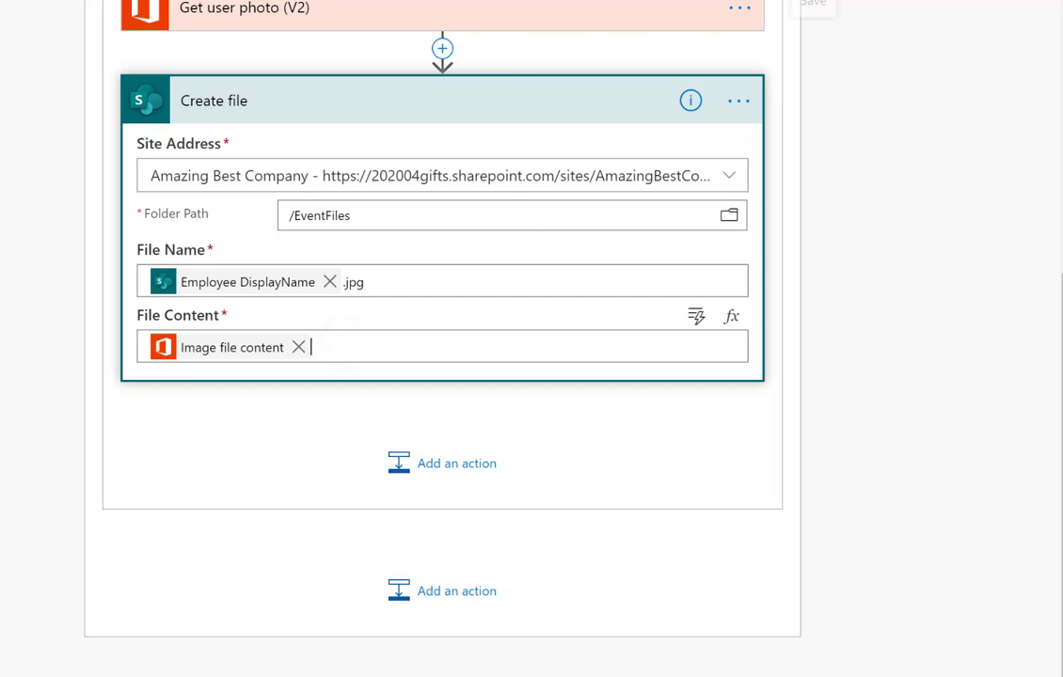
pyautogui.hotkey('ctrl', 's')
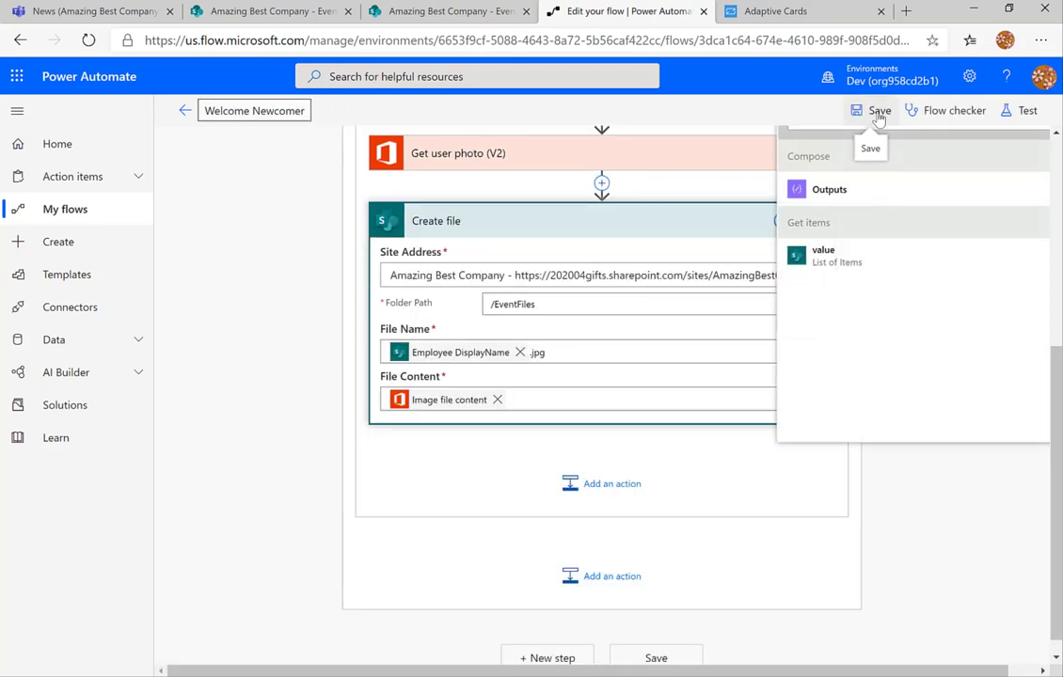
pyautogui.click(906, 495)
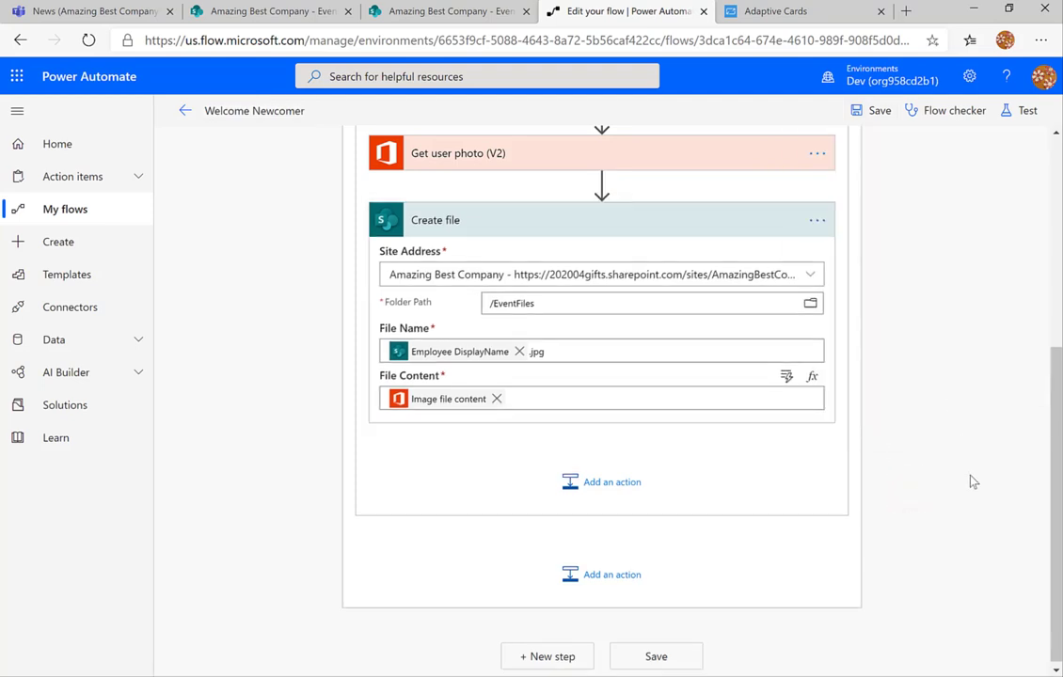
# Test run the Welcome Newcomer flow and expand the run's Apply to each and Get Profile Details results.
pyautogui.click(1023, 110)
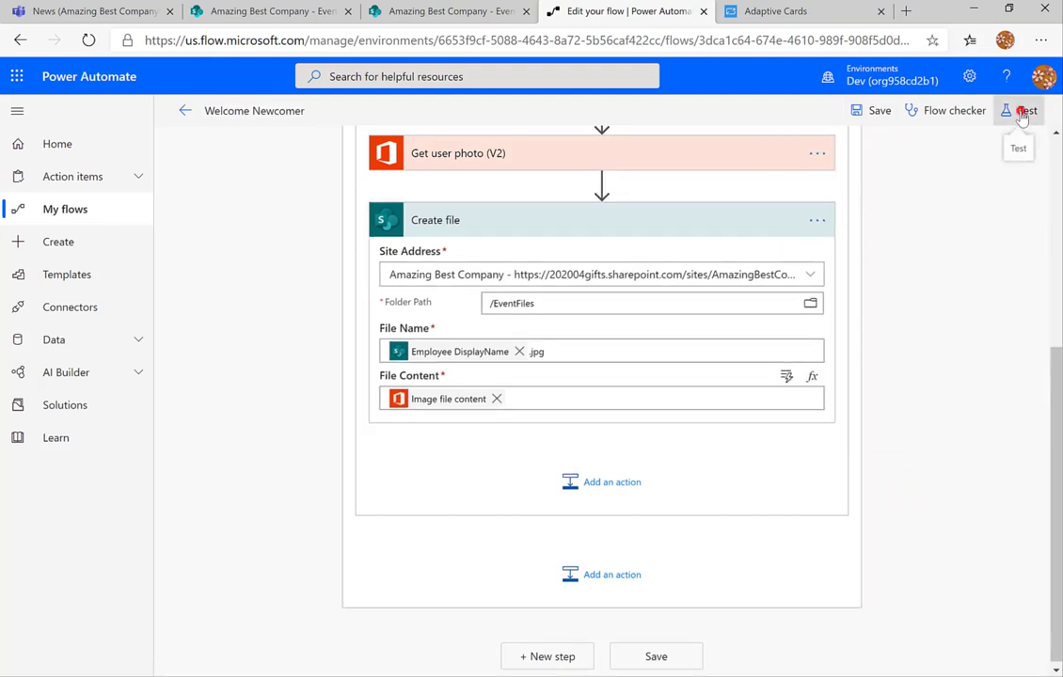
pyautogui.click(862, 215)
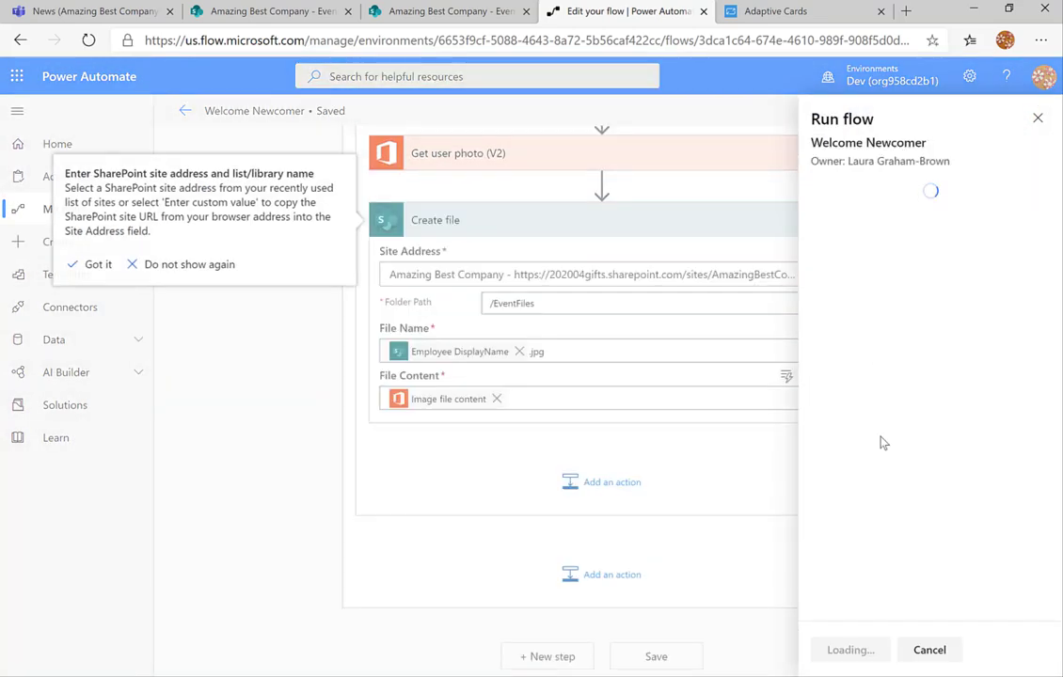
pyautogui.click(846, 653)
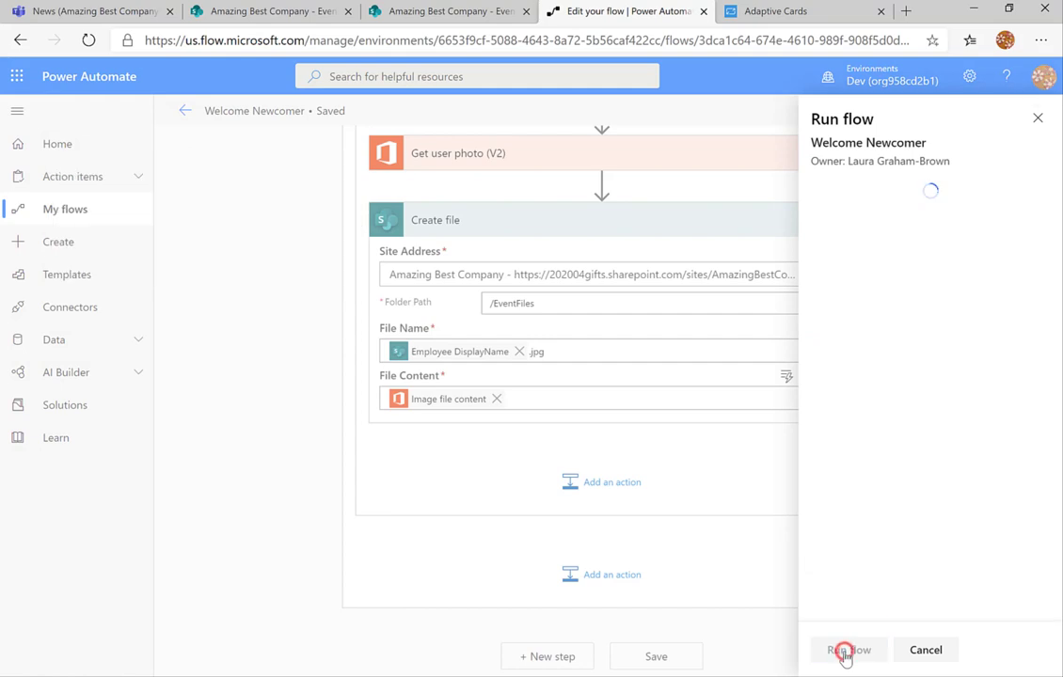
pyautogui.click(845, 657)
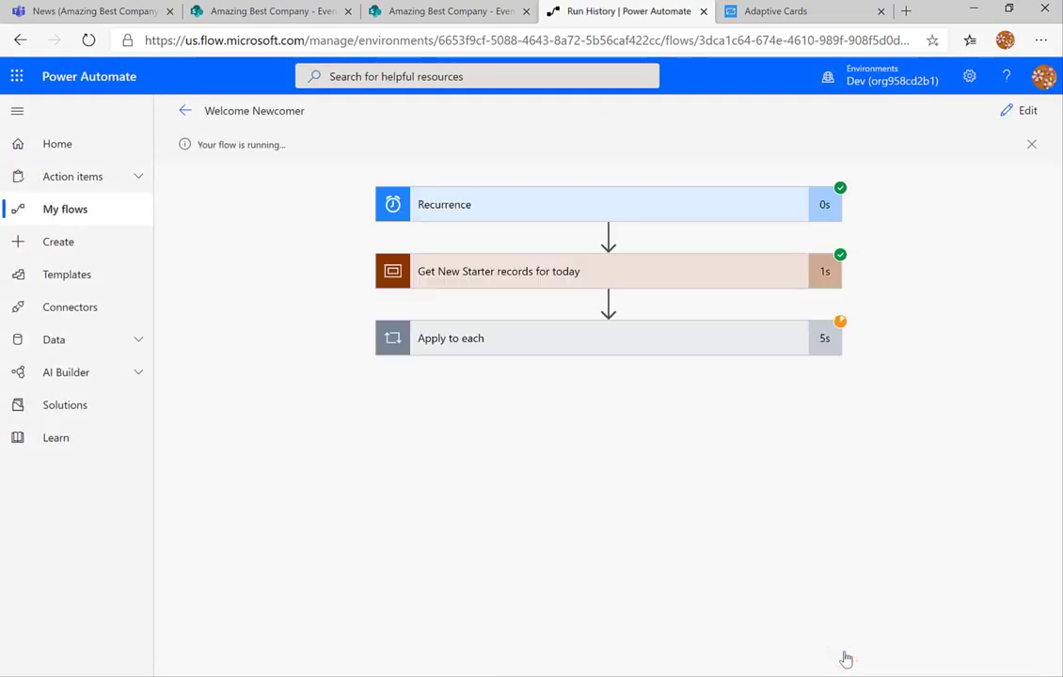
pyautogui.click(639, 340)
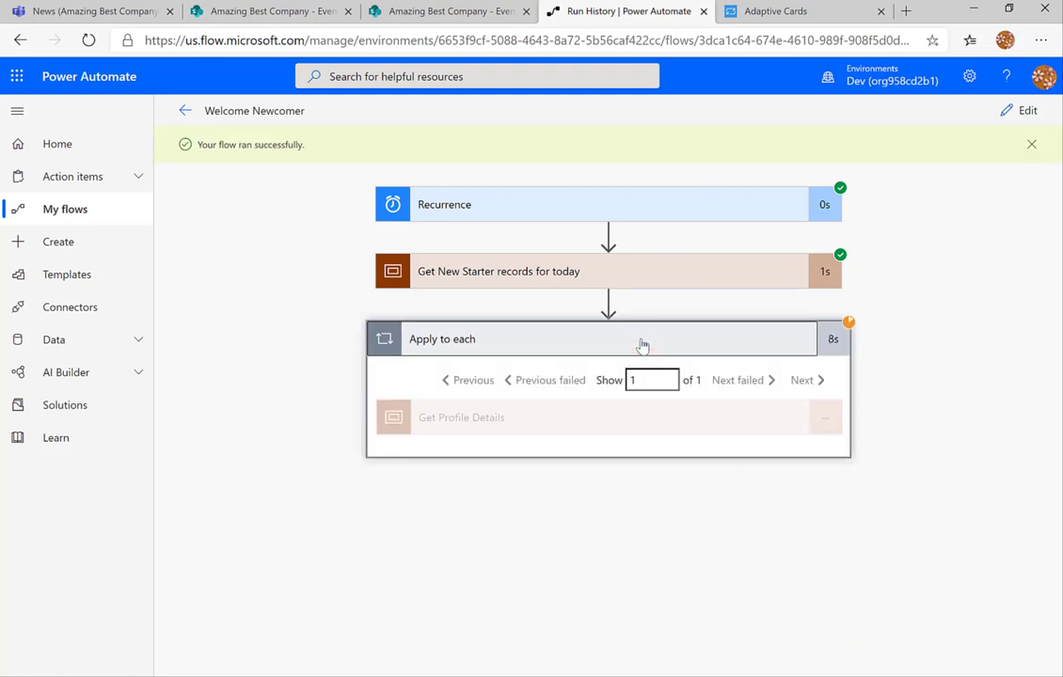
pyautogui.click(596, 420)
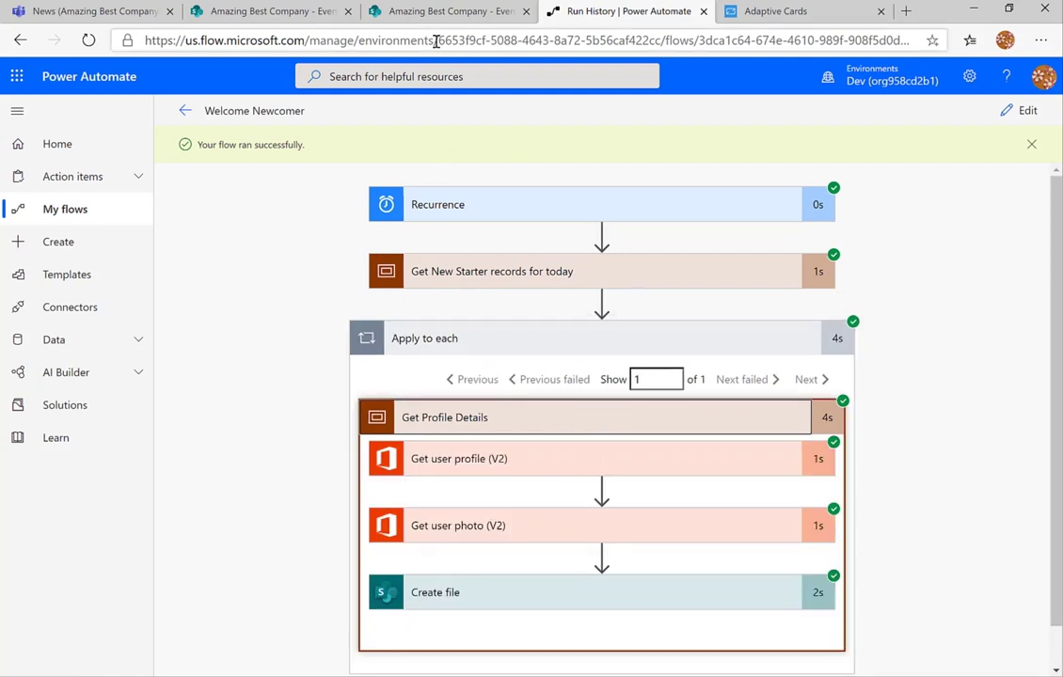
# Switch to the EventFiles library in SharePoint and show its files as Tiles to check the saved photo.
pyautogui.click(386, 11)
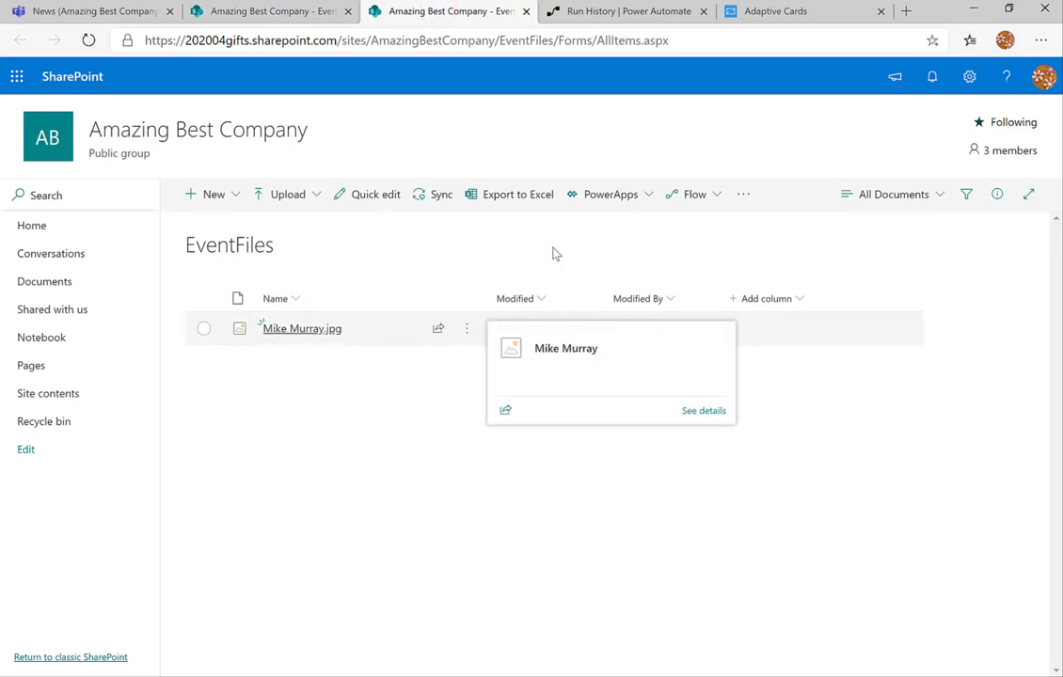
pyautogui.click(933, 198)
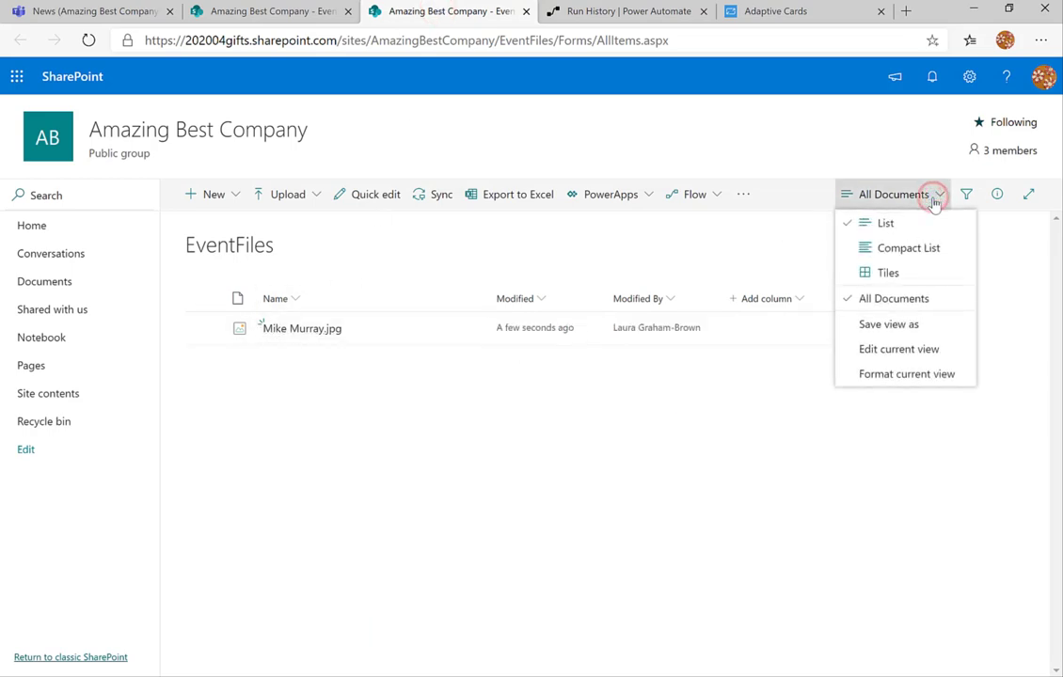
pyautogui.click(871, 272)
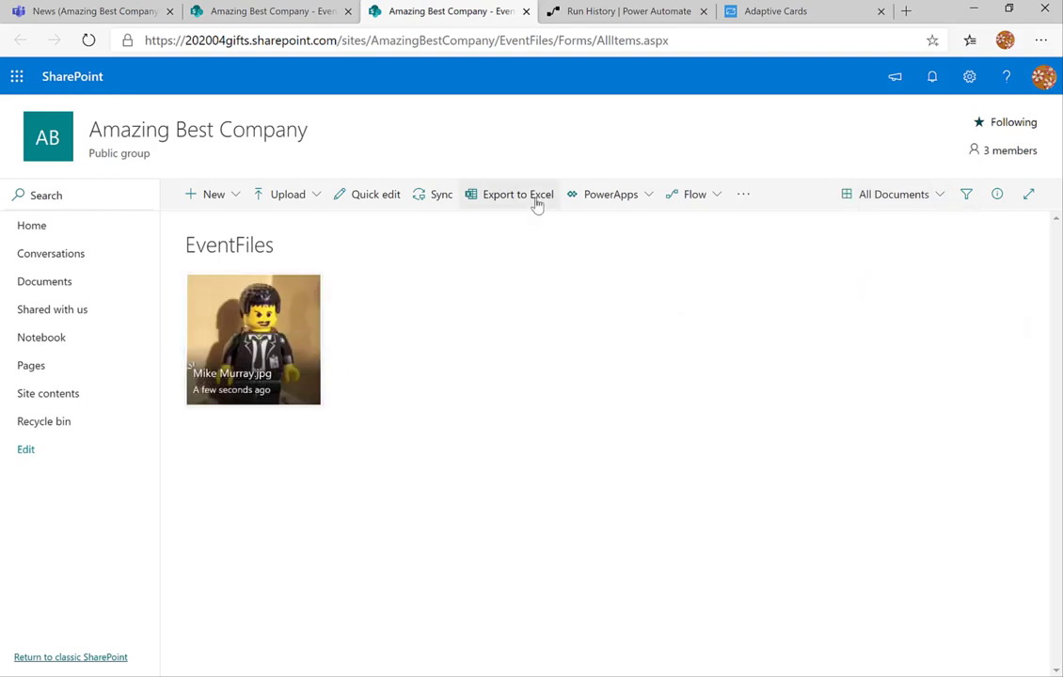
# Switch to the Adaptive Cards site, open its Designer and start a new empty card.
pyautogui.click(610, 16)
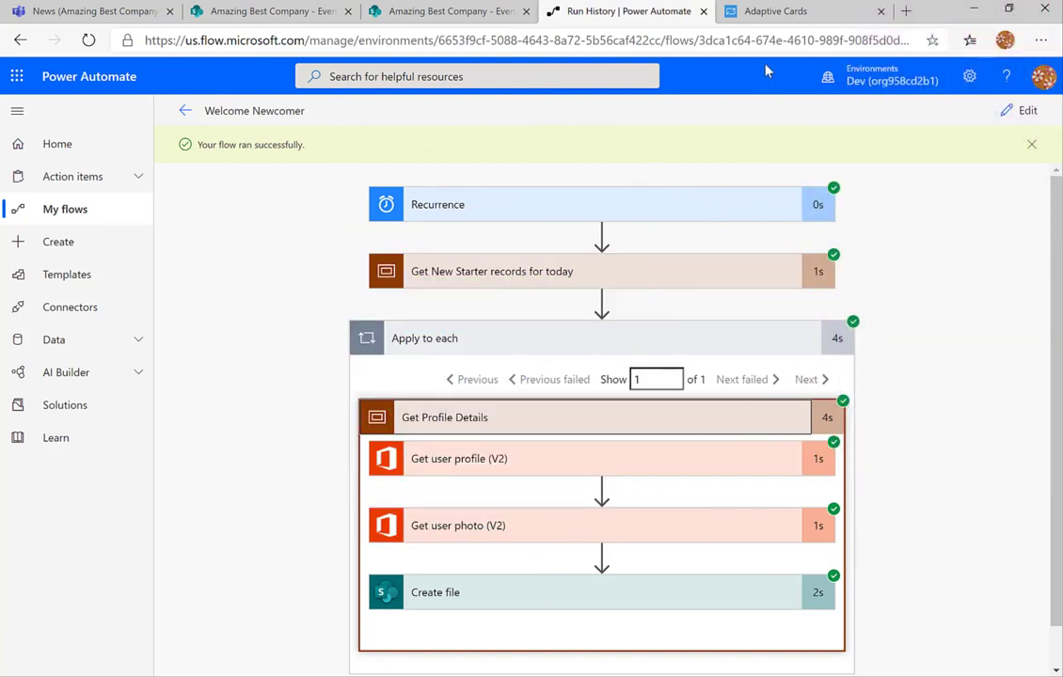
pyautogui.click(764, 12)
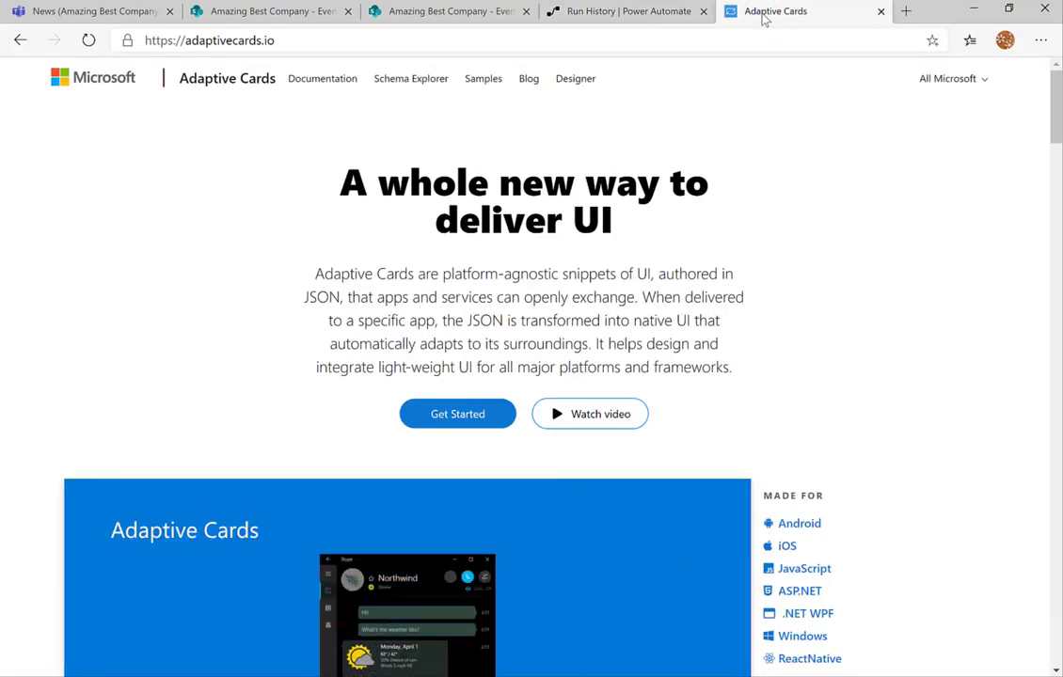
pyautogui.click(572, 87)
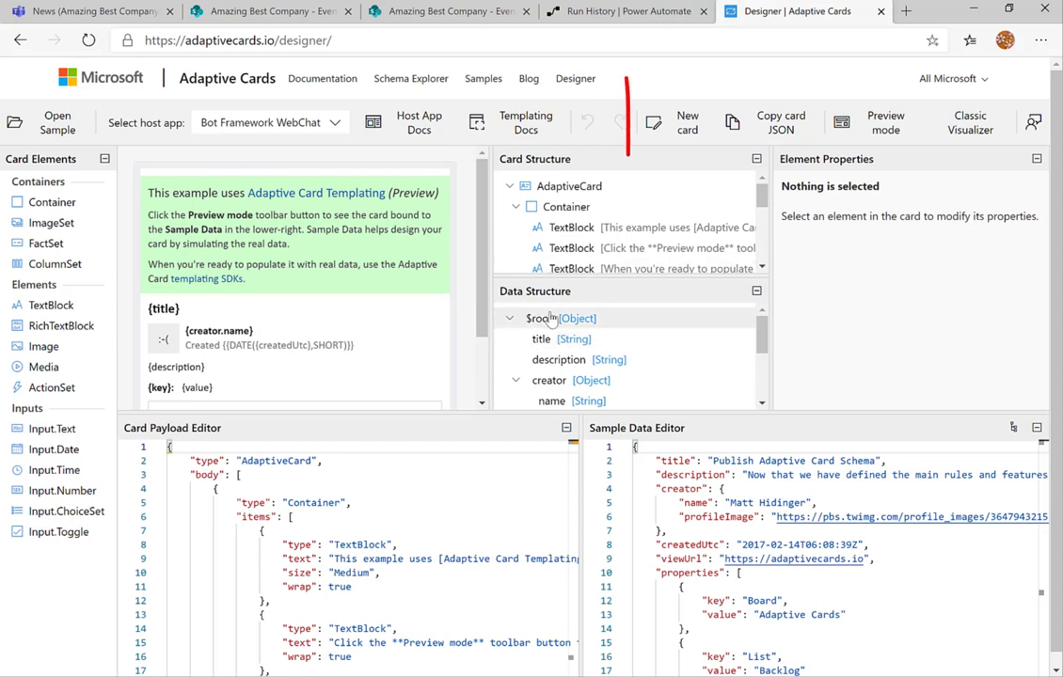
pyautogui.click(687, 123)
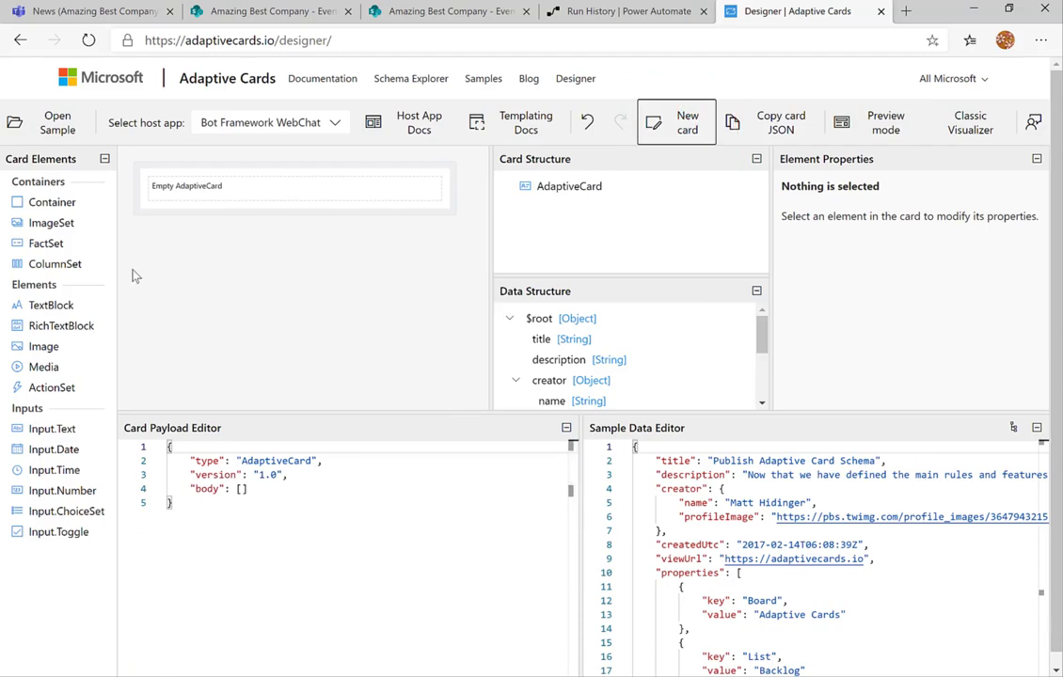
# Add a Container with a TextBlock inside it to the empty card, and collapse the Data Structure section.
pyautogui.moveTo(53, 202); pyautogui.dragTo(188, 194)
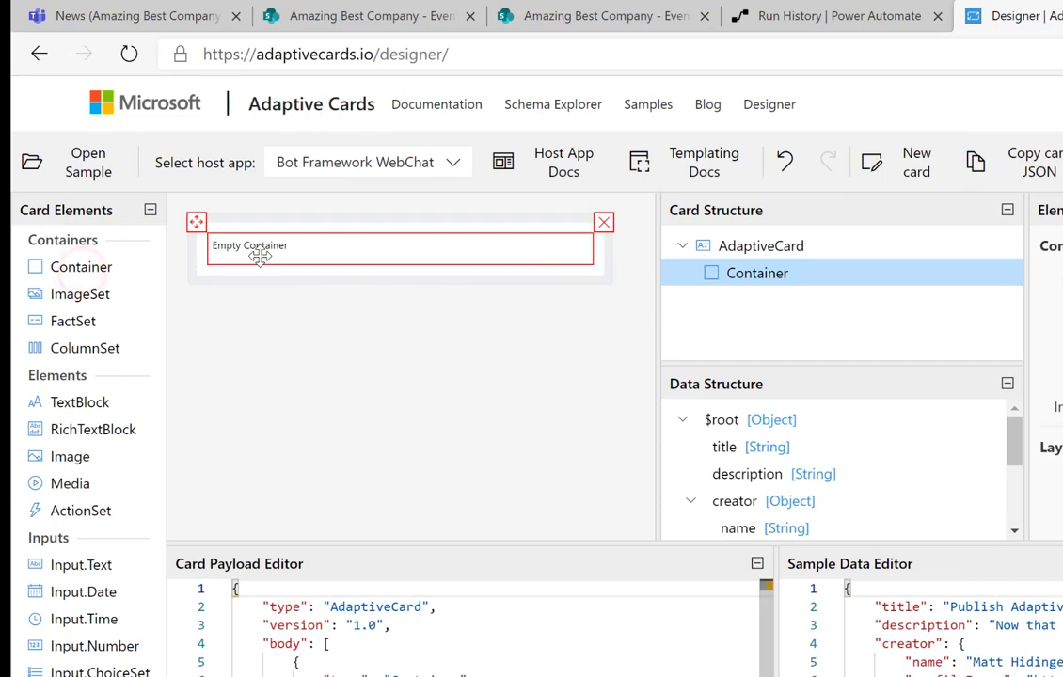
pyautogui.moveTo(79, 401); pyautogui.dragTo(250, 254)
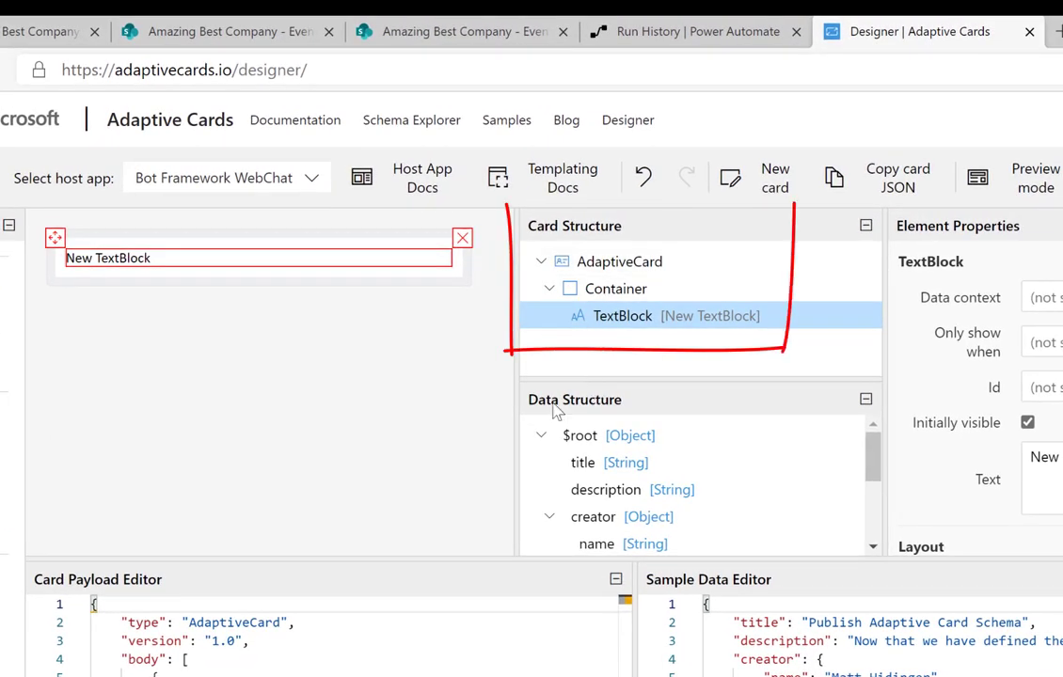
pyautogui.click(865, 402)
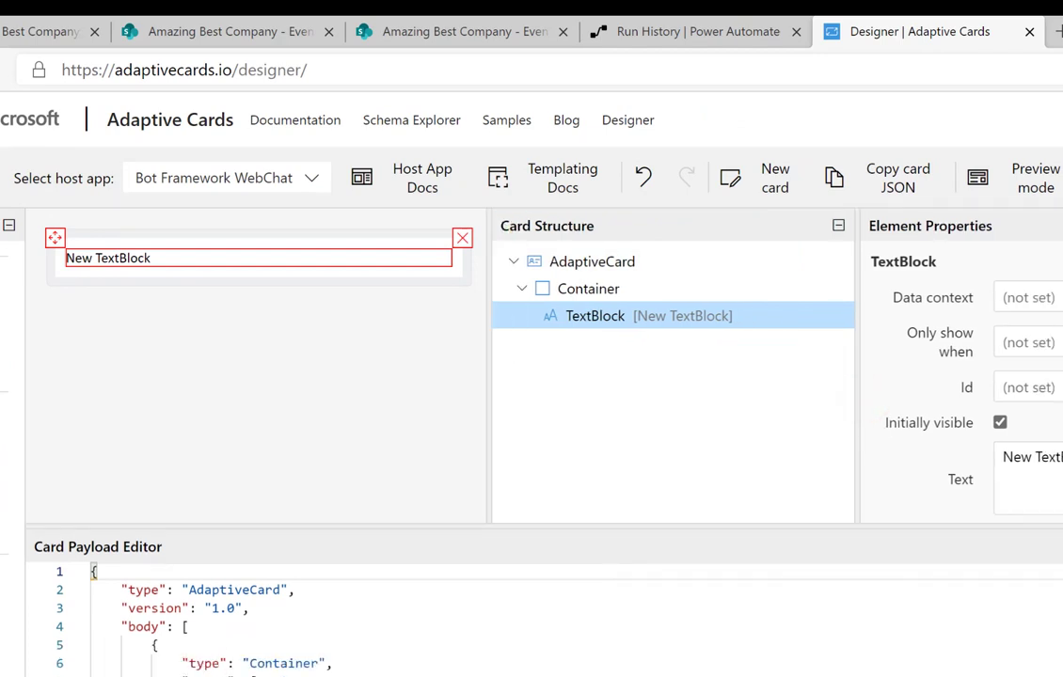
# Set the Container's style to Emphasis.
pyautogui.click(560, 291)
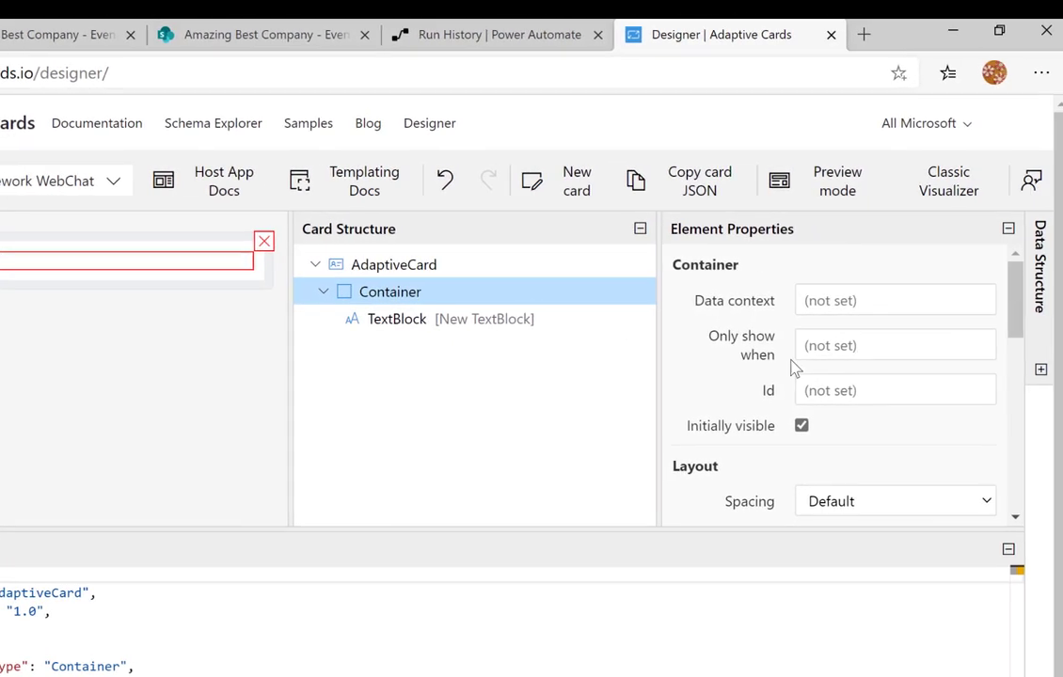
pyautogui.moveTo(1011, 330); pyautogui.dragTo(1006, 444)
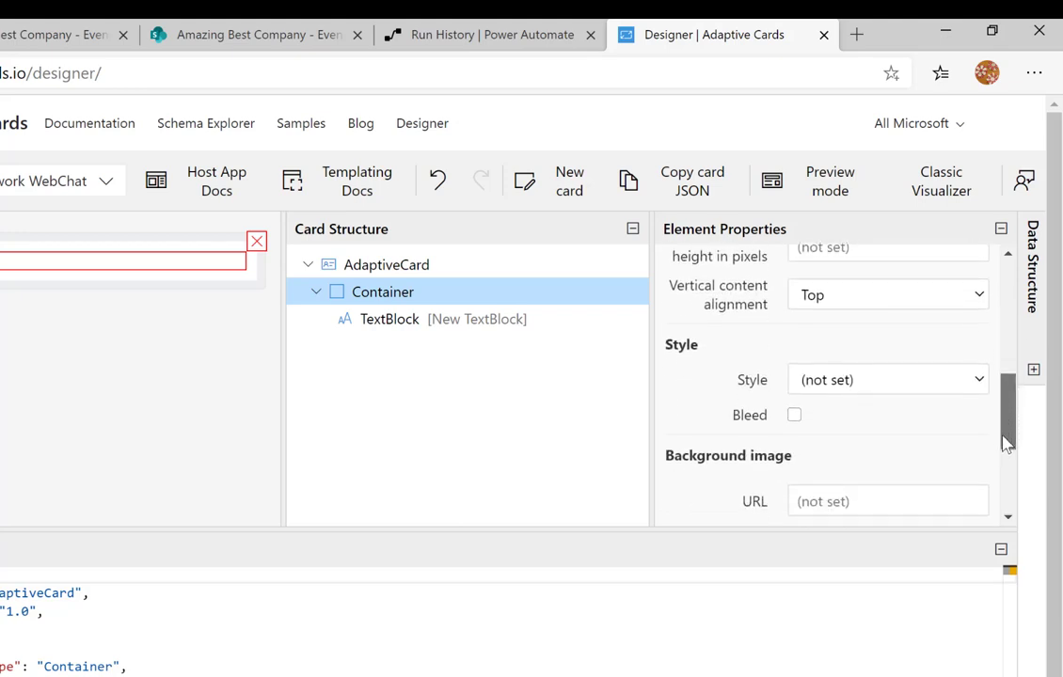
pyautogui.click(978, 380)
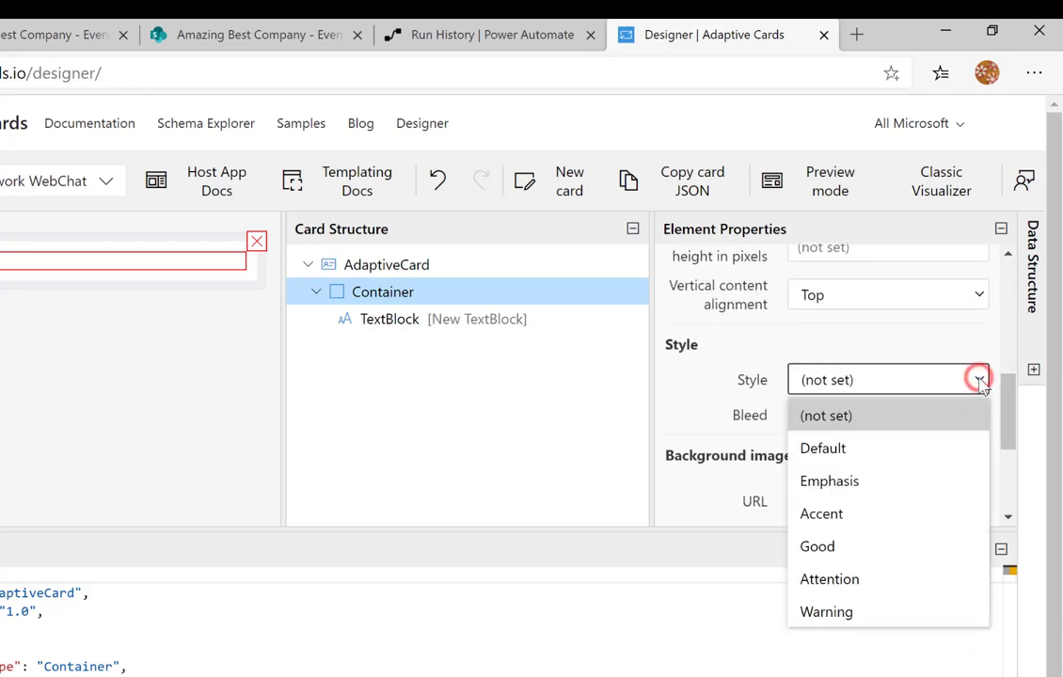
pyautogui.click(862, 485)
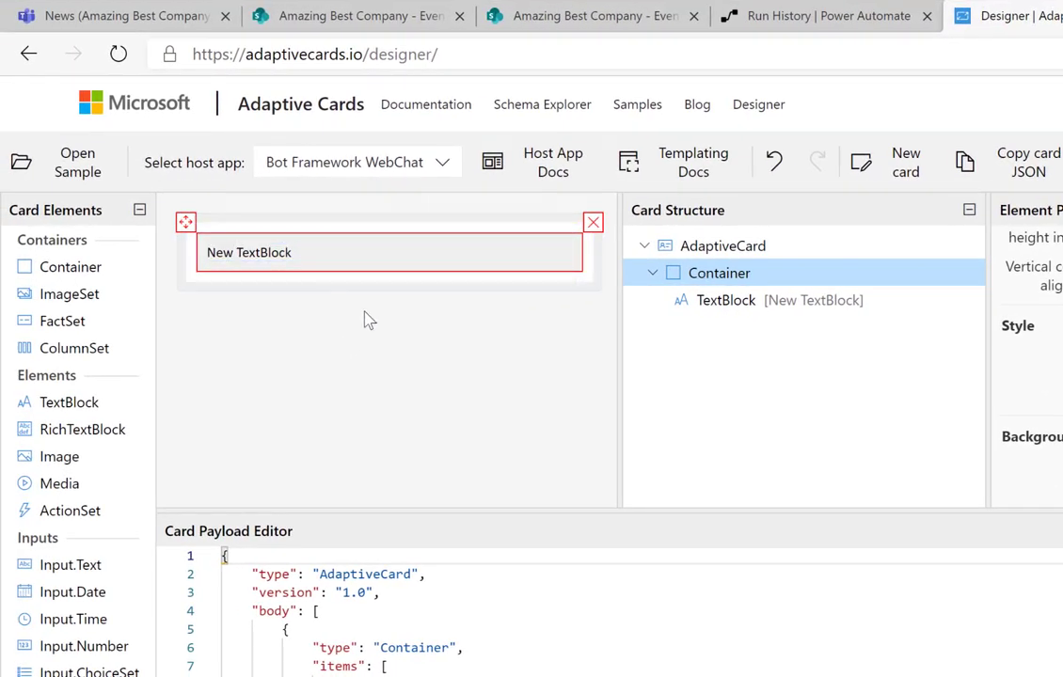
# Add a ColumnSet with two columns below the Container in the card.
pyautogui.moveTo(81, 348); pyautogui.dragTo(326, 374)
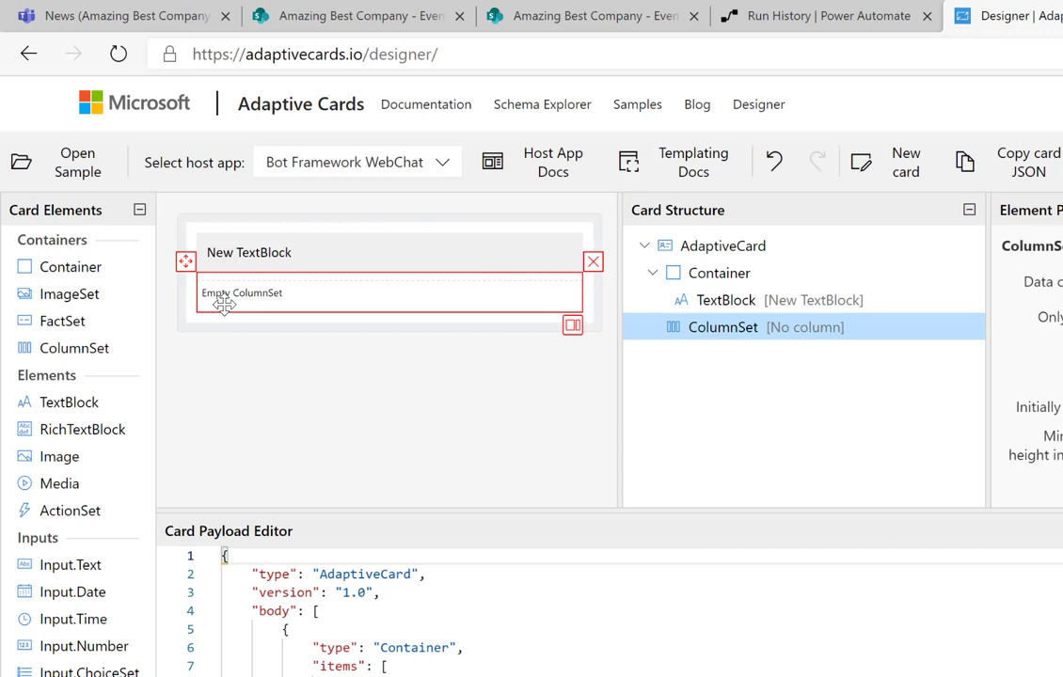
pyautogui.click(572, 326)
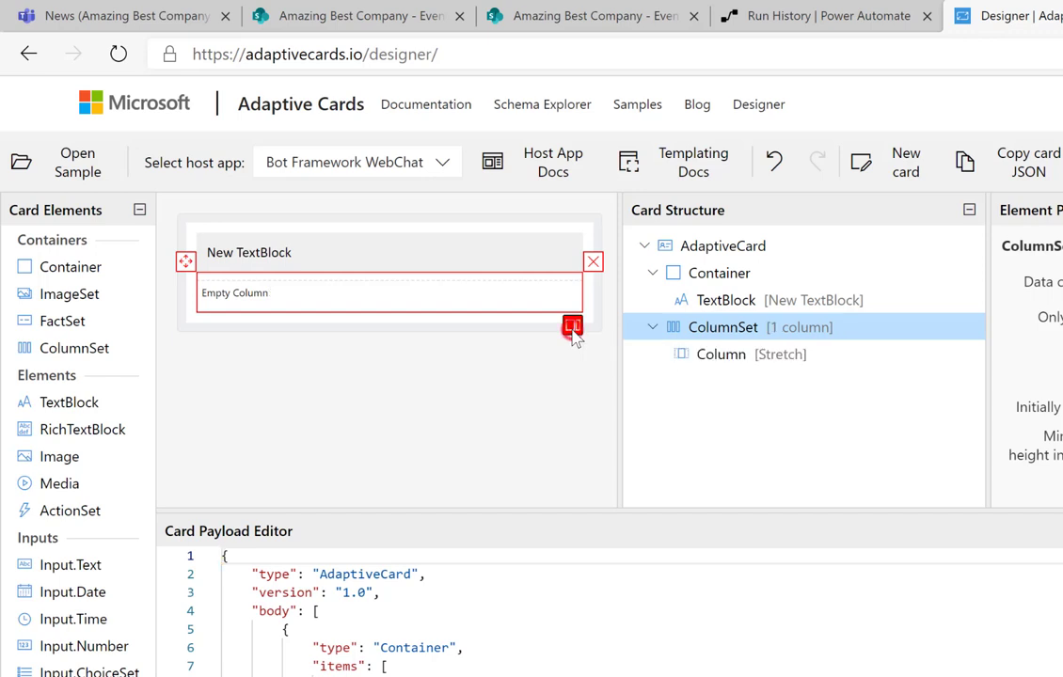
pyautogui.click(572, 327)
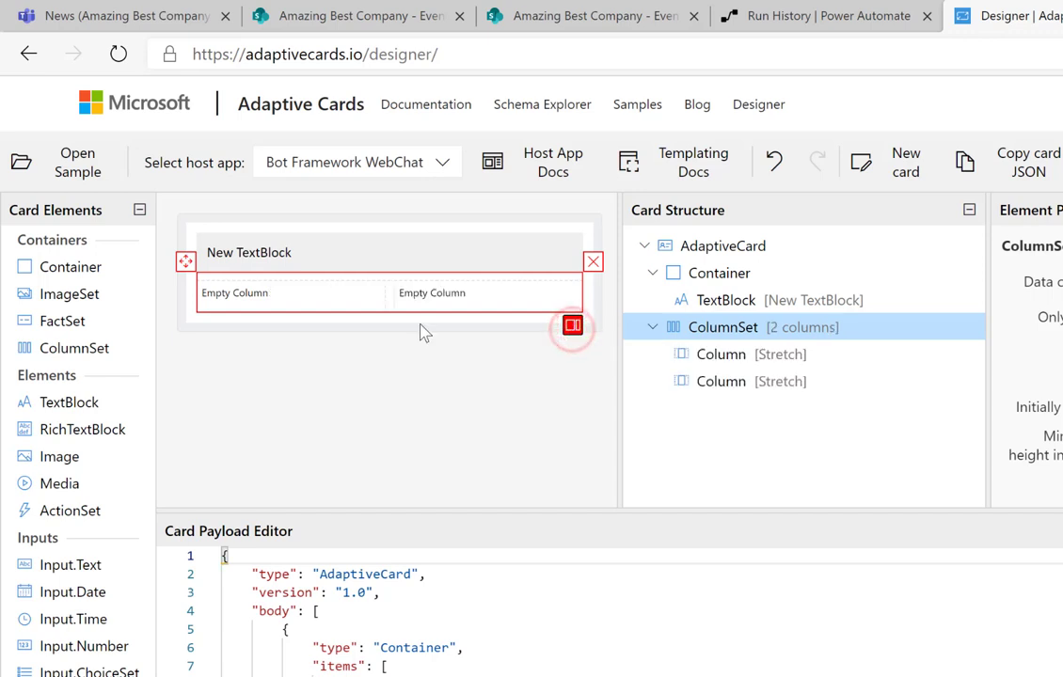
# Make the first column of the ColumnSet Weighted in width, with a weight of 2.
pyautogui.click(745, 350)
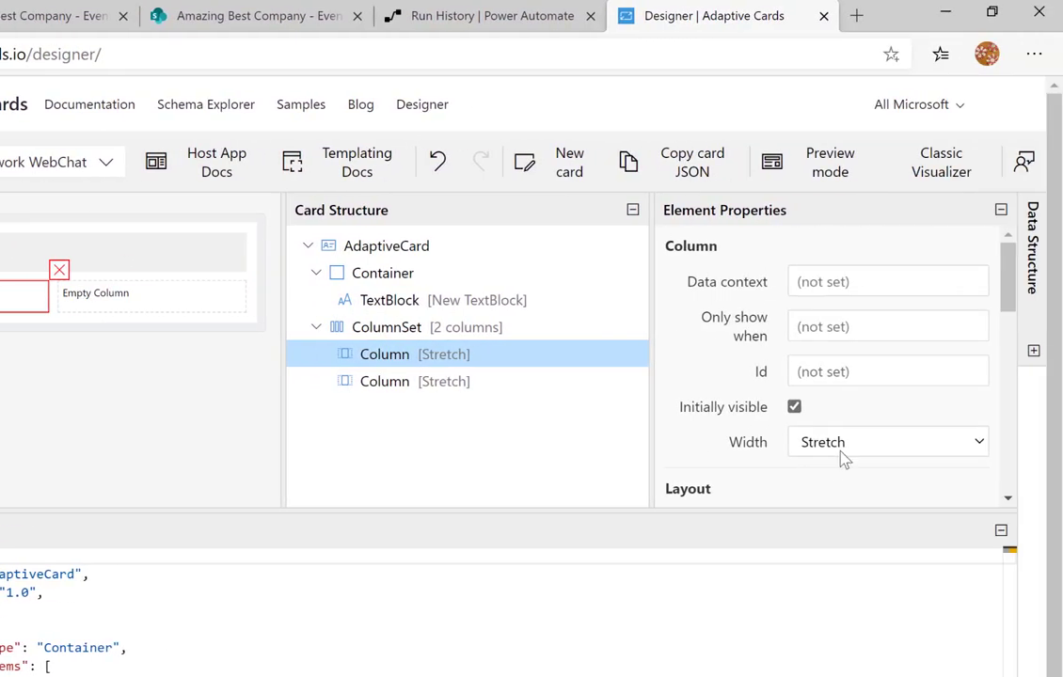
pyautogui.click(842, 443)
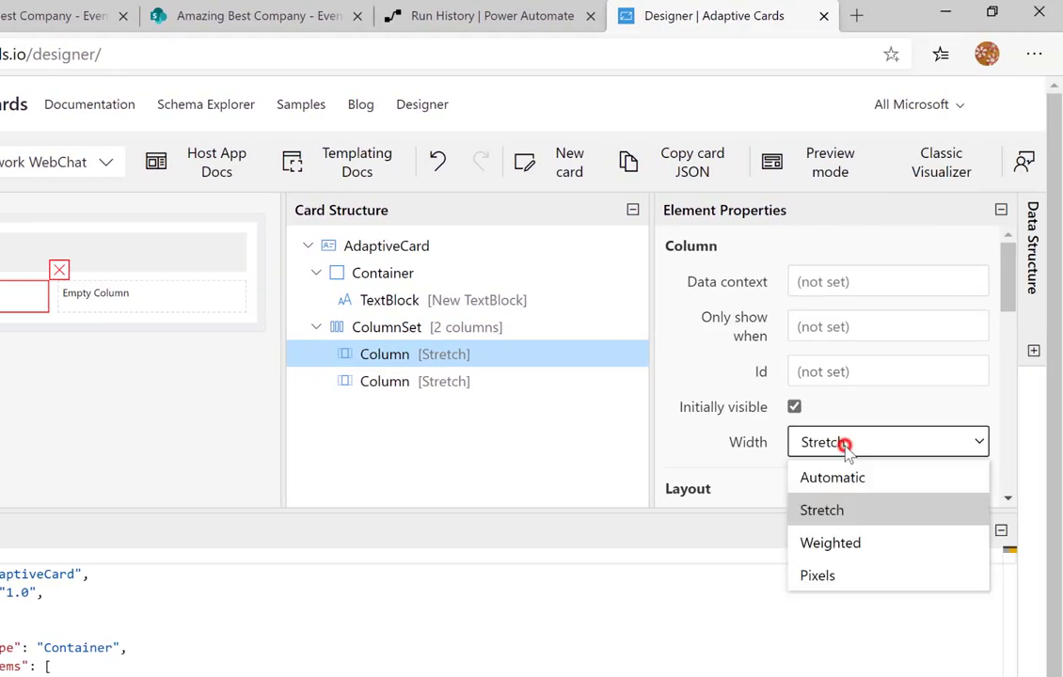
pyautogui.click(840, 543)
pyautogui.doubleClick(825, 486)
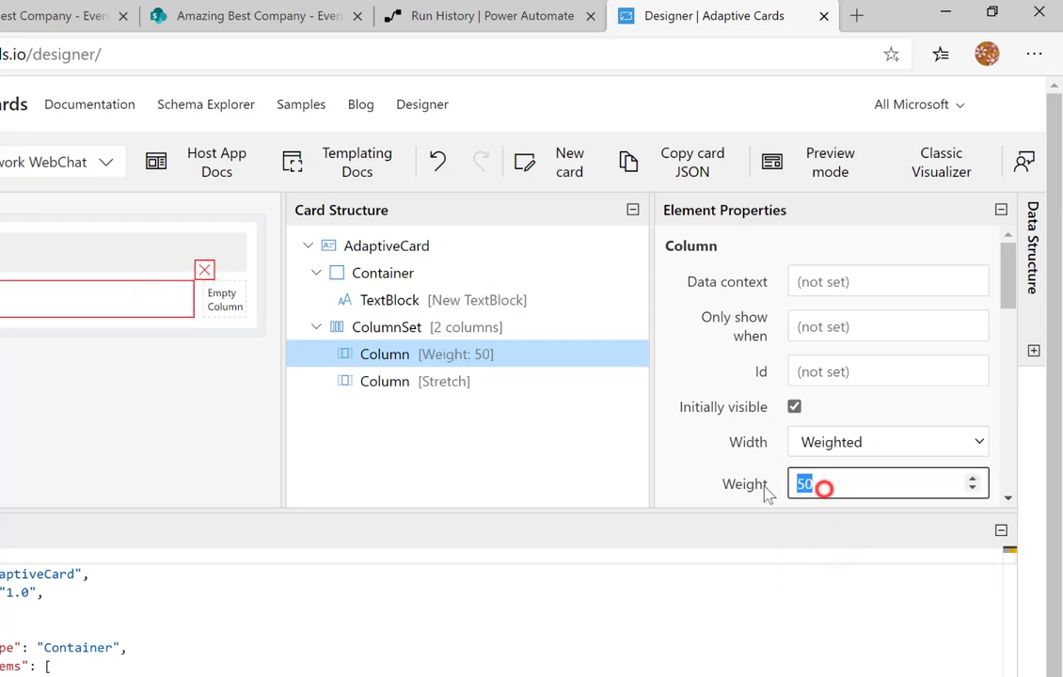
pyautogui.write('2')
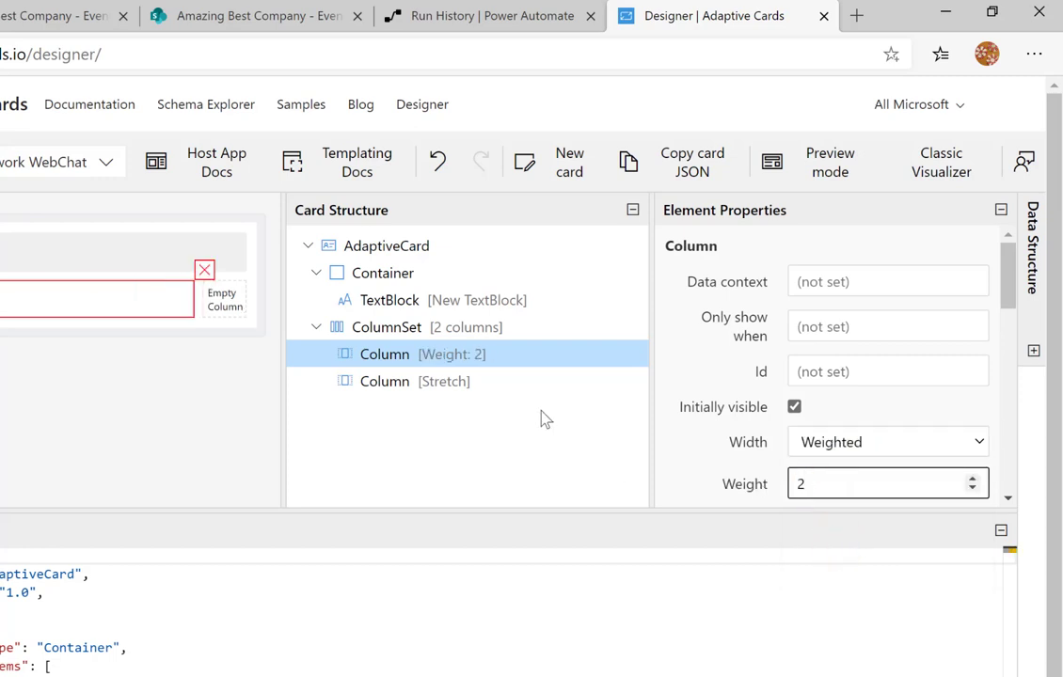
# Make the second column of the ColumnSet Weighted in width, with a weight of 1.
pyautogui.click(468, 382)
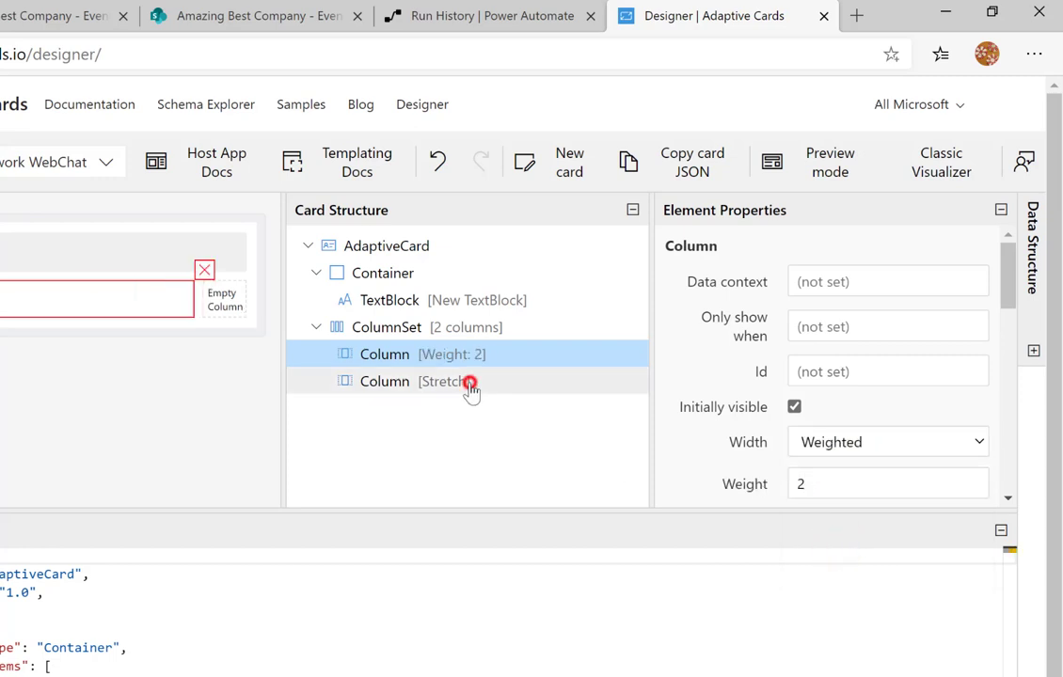
pyautogui.click(815, 444)
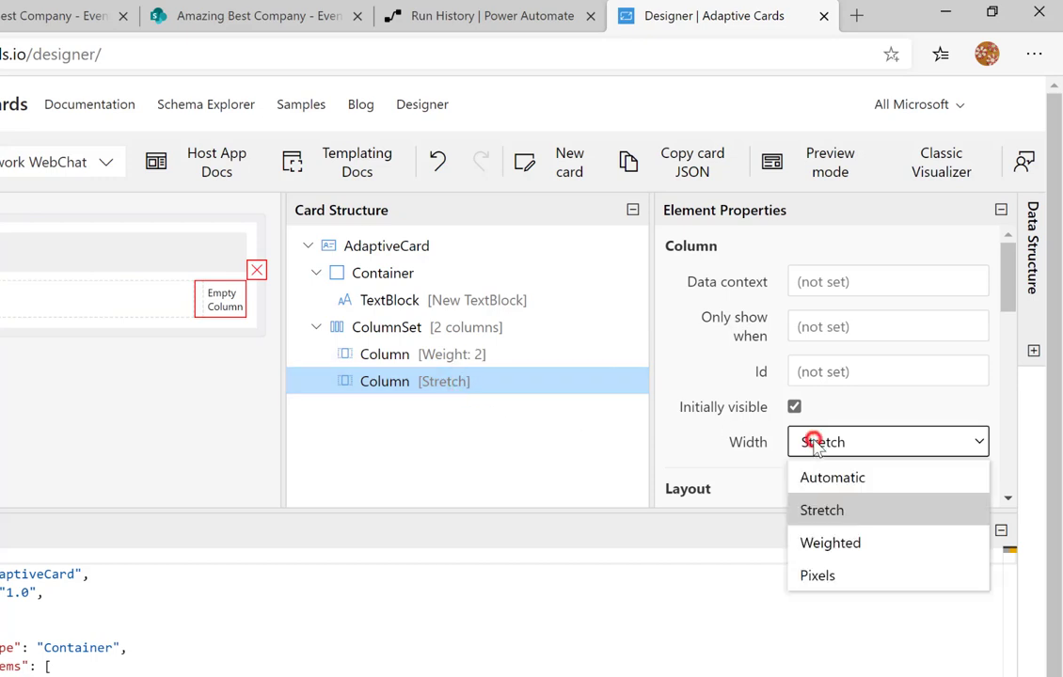
pyautogui.click(831, 544)
pyautogui.doubleClick(826, 484)
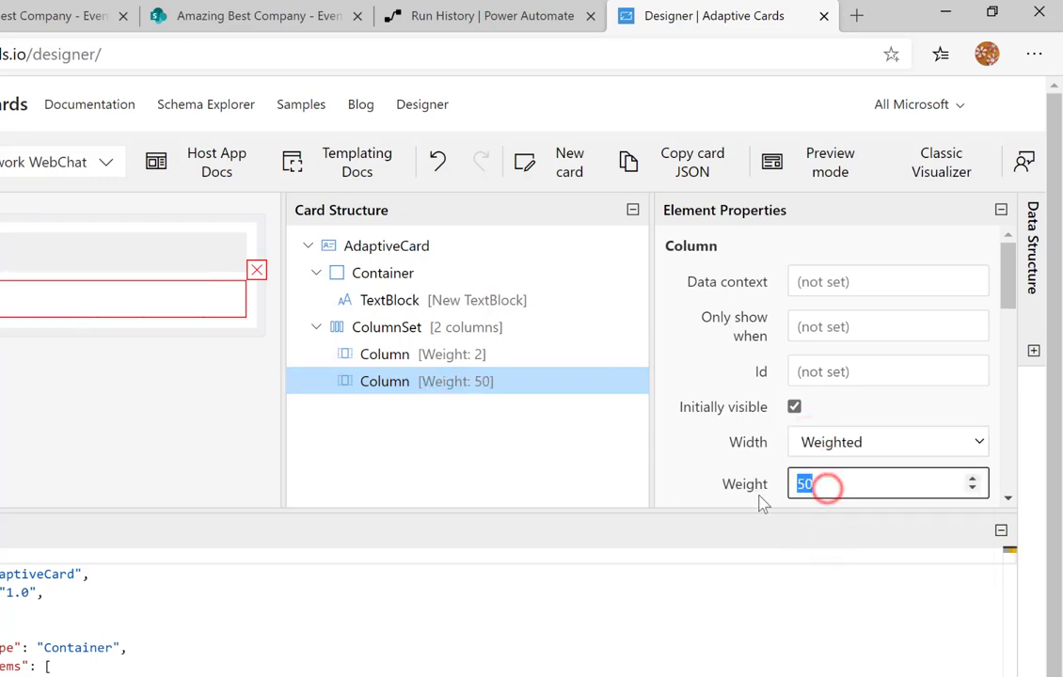
pyautogui.write('1')
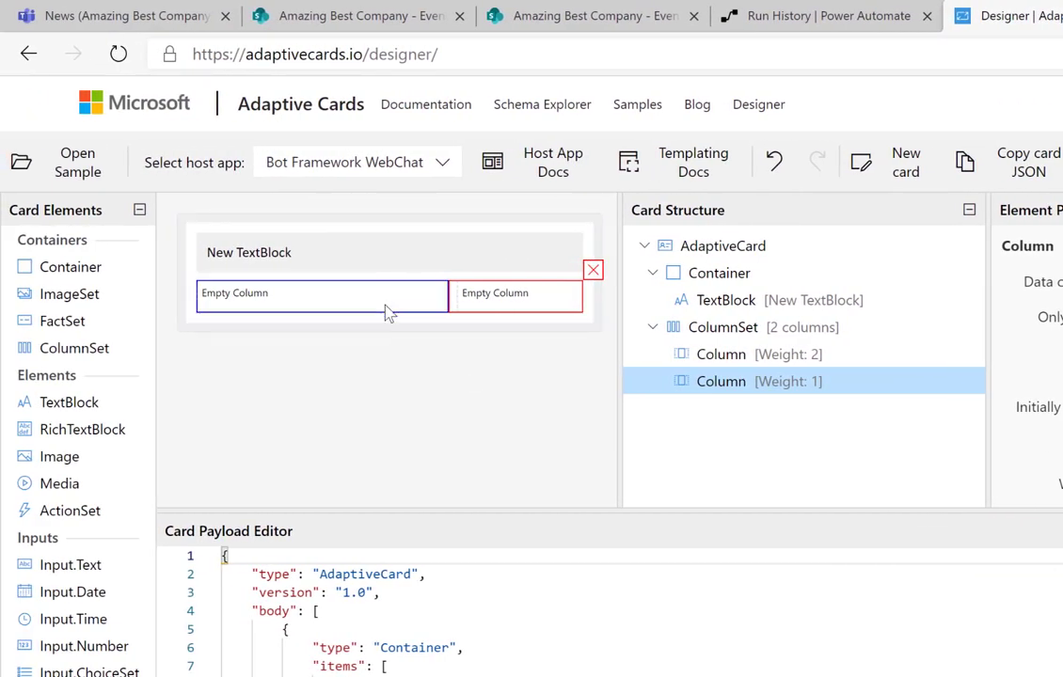
# Add three TextBlocks to the wider column and one more TextBlock below the ColumnSet.
pyautogui.click(385, 303)
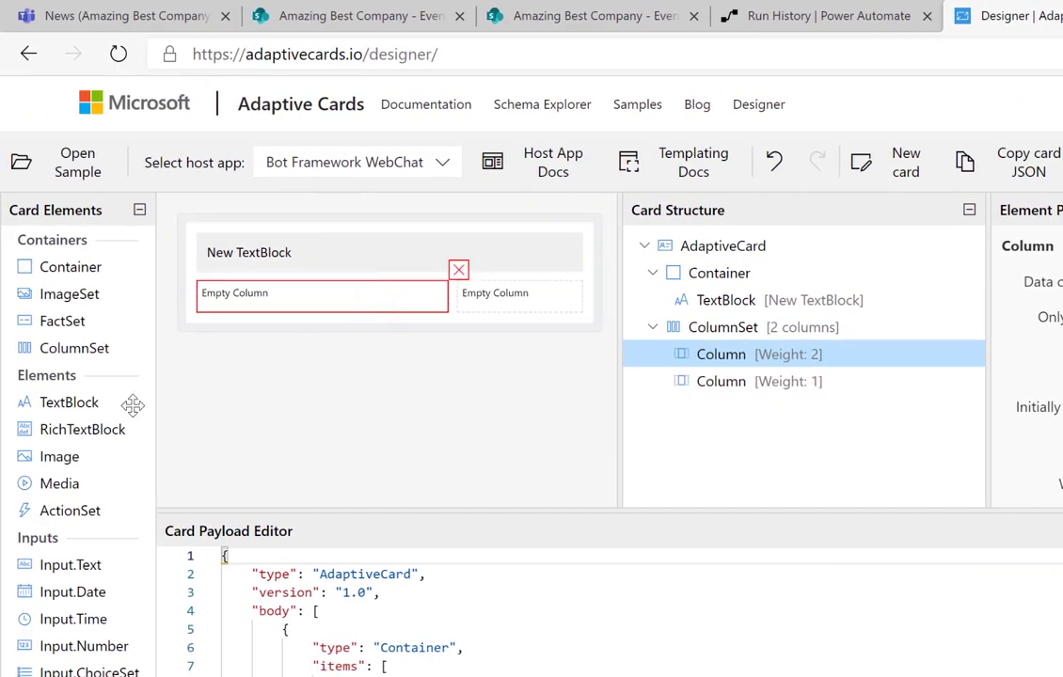
pyautogui.moveTo(83, 404); pyautogui.dragTo(226, 292)
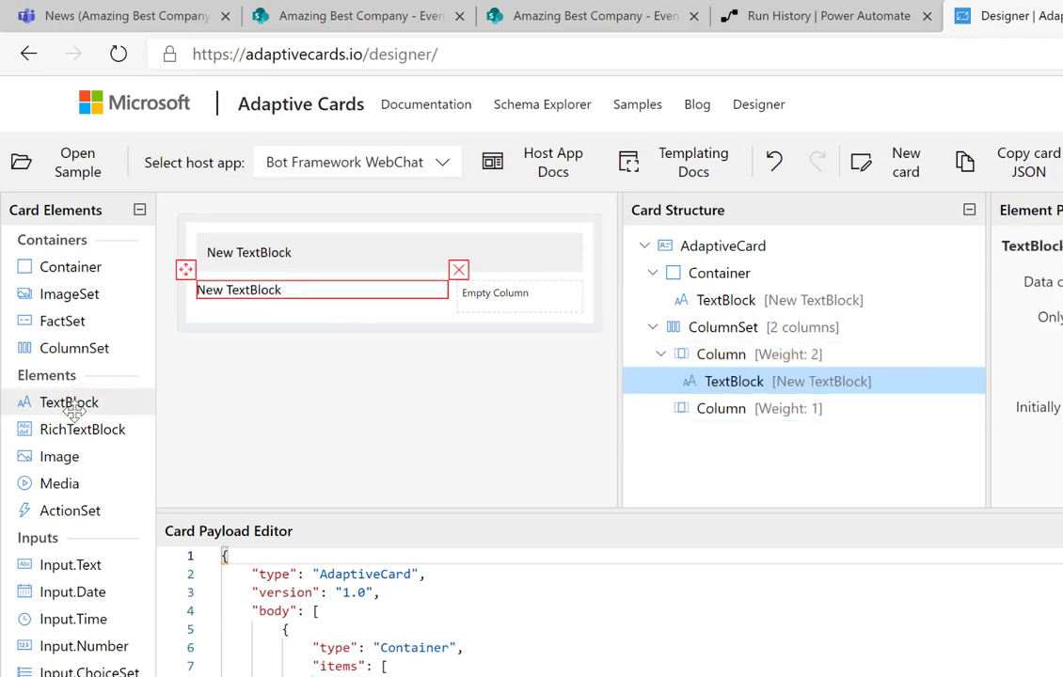
pyautogui.moveTo(68, 402); pyautogui.dragTo(221, 293)
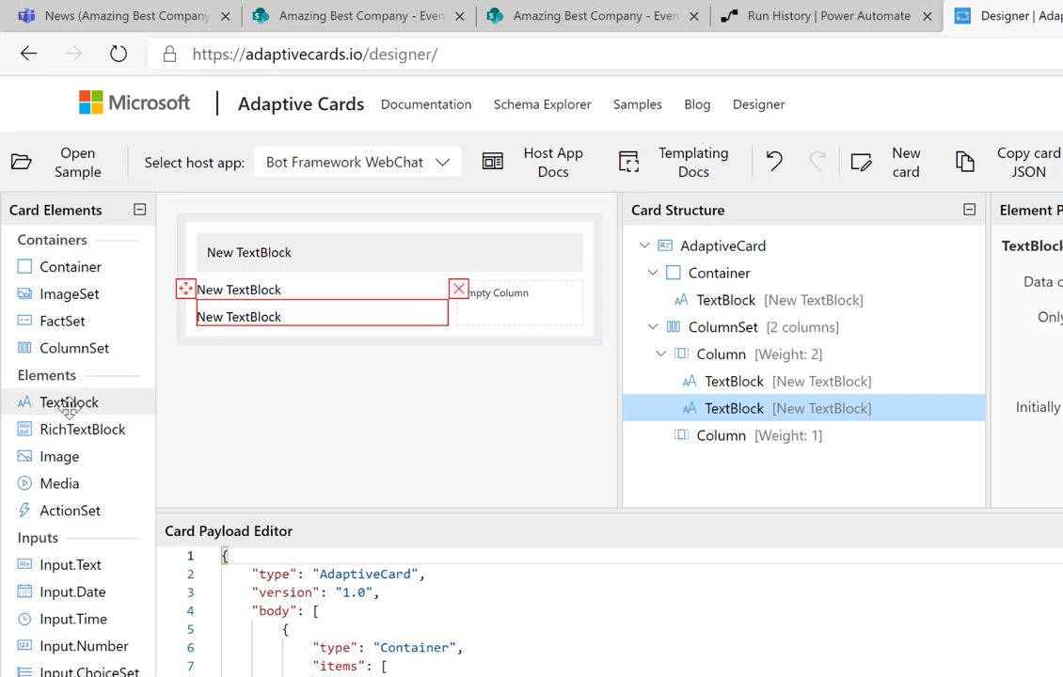
pyautogui.moveTo(70, 404); pyautogui.dragTo(221, 331)
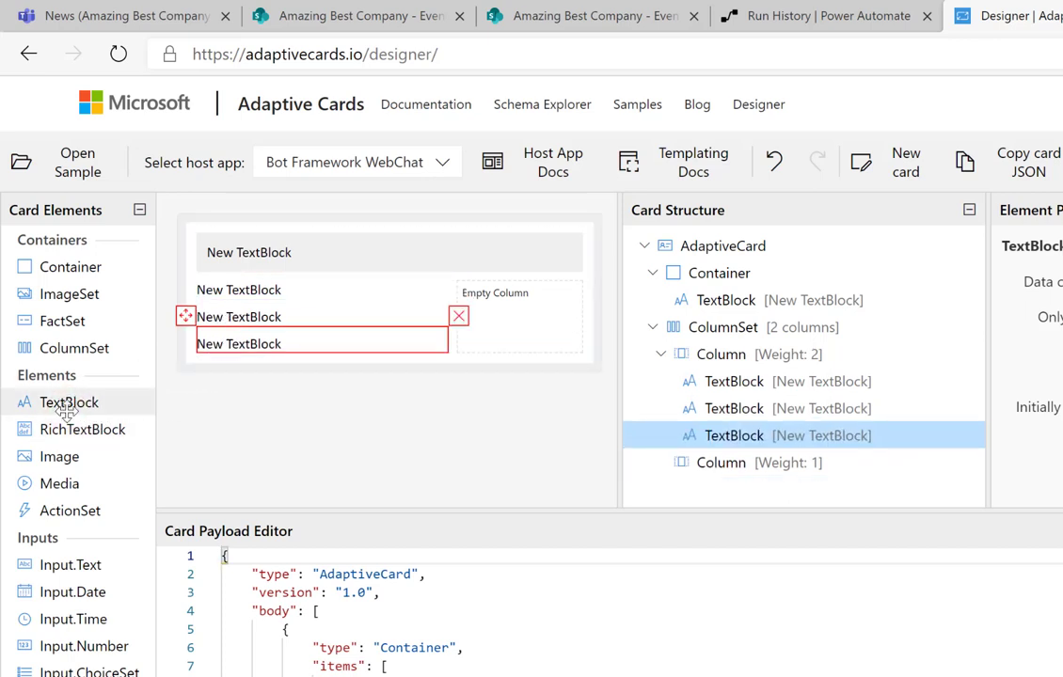
pyautogui.moveTo(67, 404); pyautogui.dragTo(202, 357)
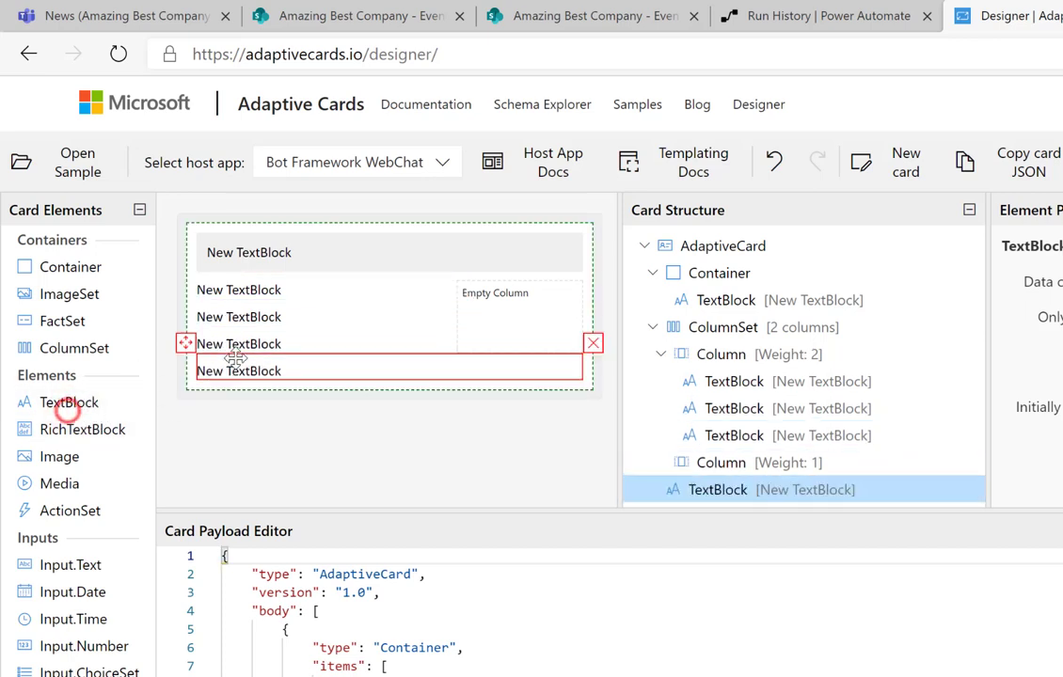
# Style the first TextBlock in the wider column with size Large and weight Bolder.
pyautogui.click(272, 294)
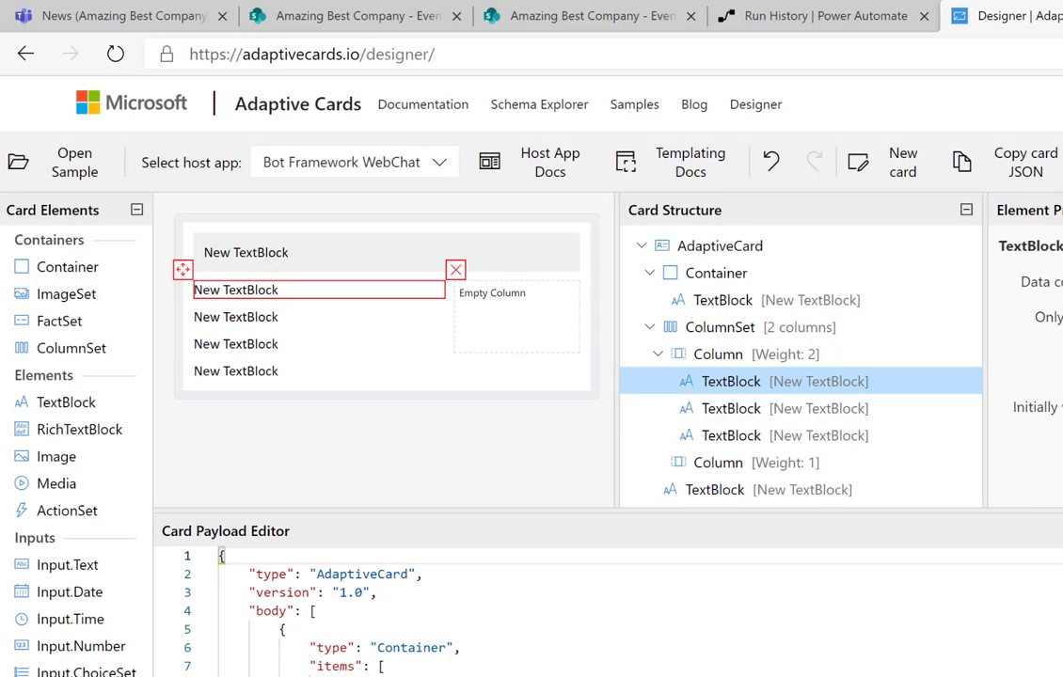
pyautogui.moveTo(1009, 320); pyautogui.dragTo(1009, 496)
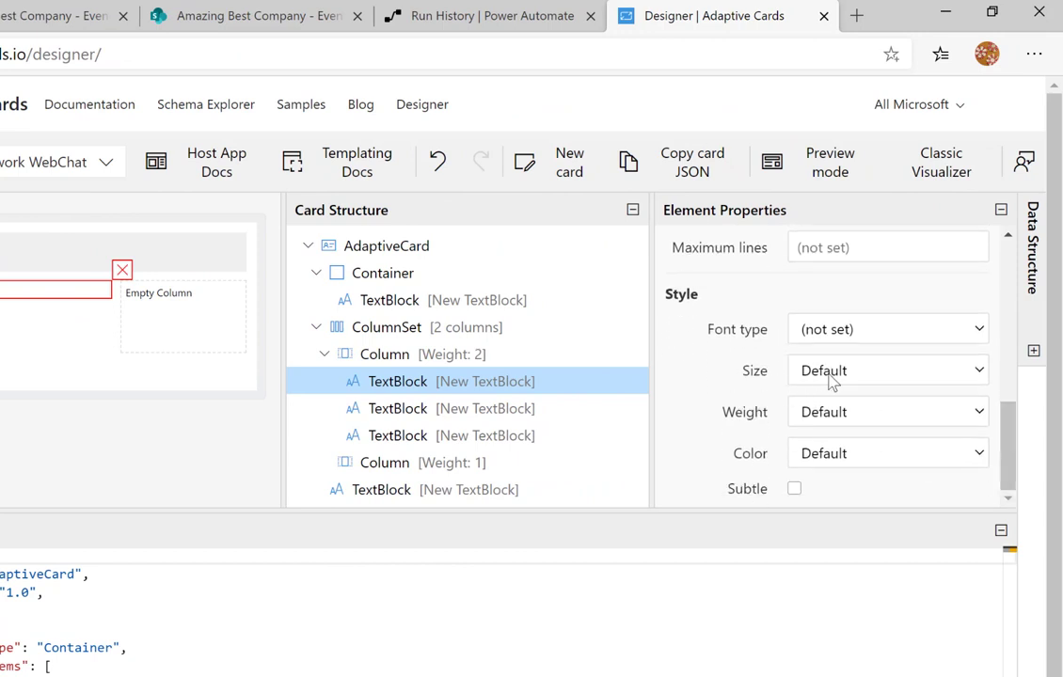
pyautogui.click(832, 376)
pyautogui.click(824, 506)
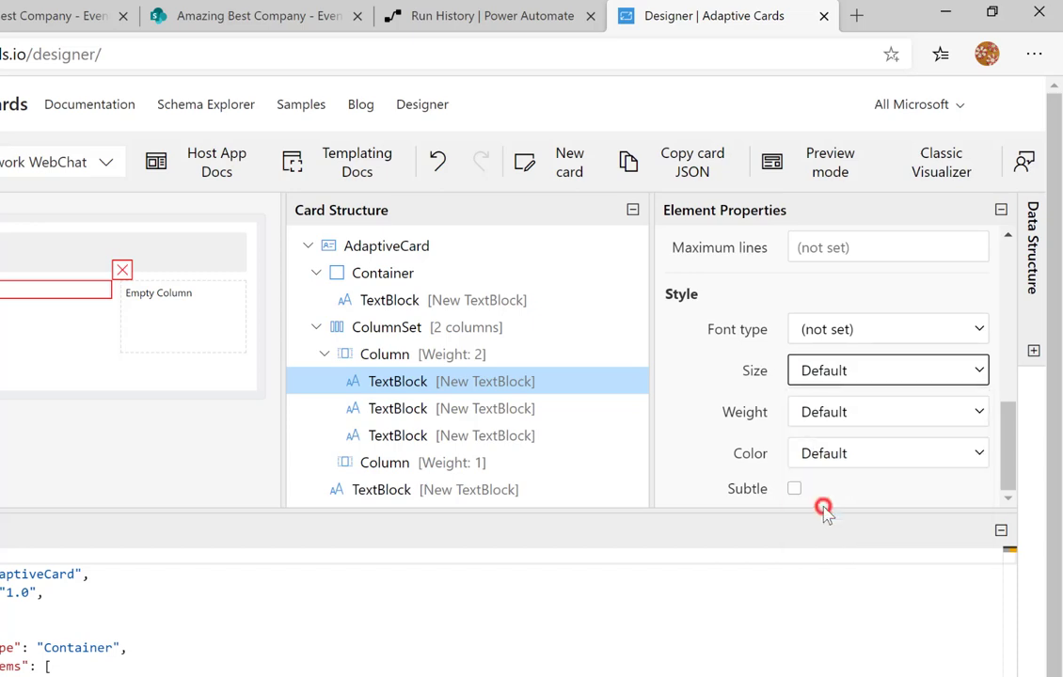
pyautogui.click(832, 407)
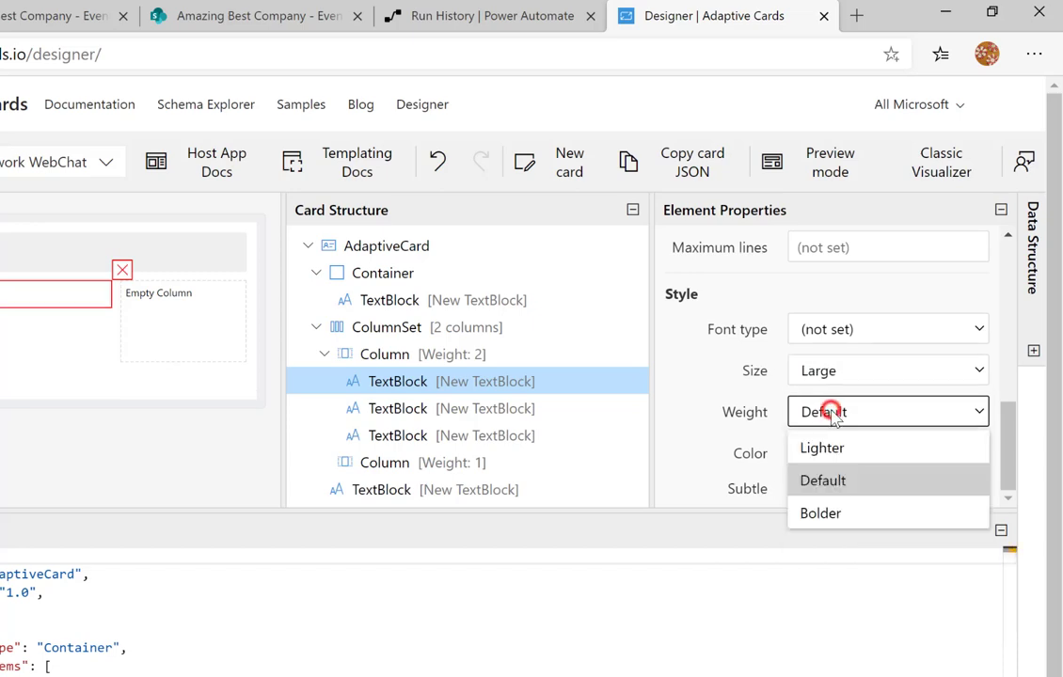
pyautogui.click(825, 510)
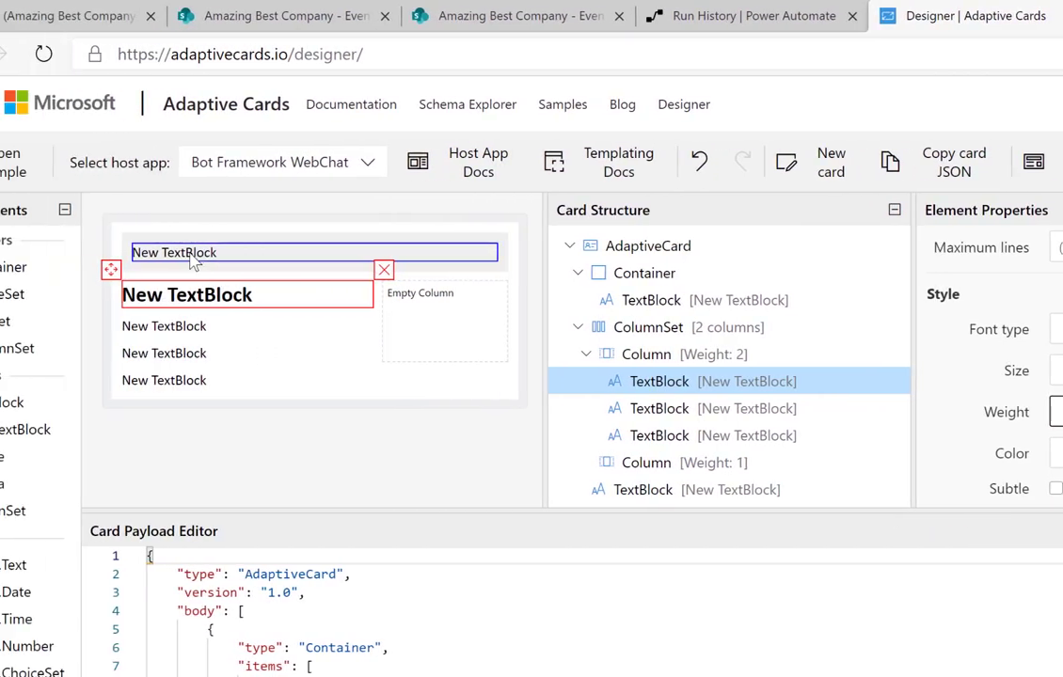
# Set the TextBlock inside the Container to size Large and colour Accent.
pyautogui.click(192, 251)
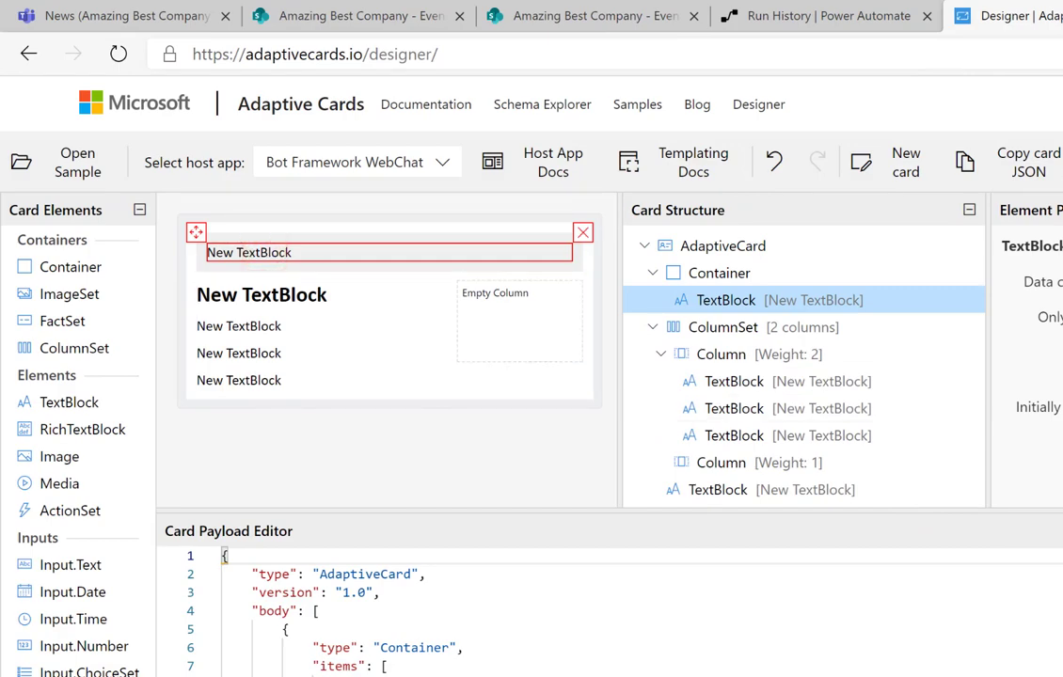
pyautogui.scroll(-5, 1013, 353)
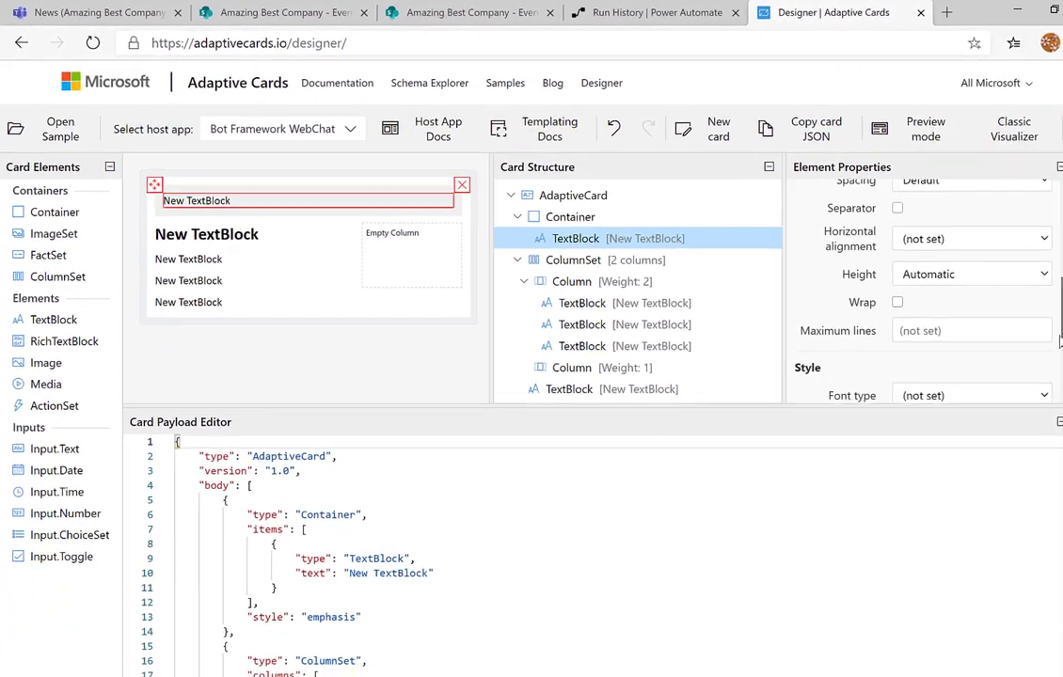
pyautogui.scroll(-1, 1013, 353)
pyautogui.click(911, 280)
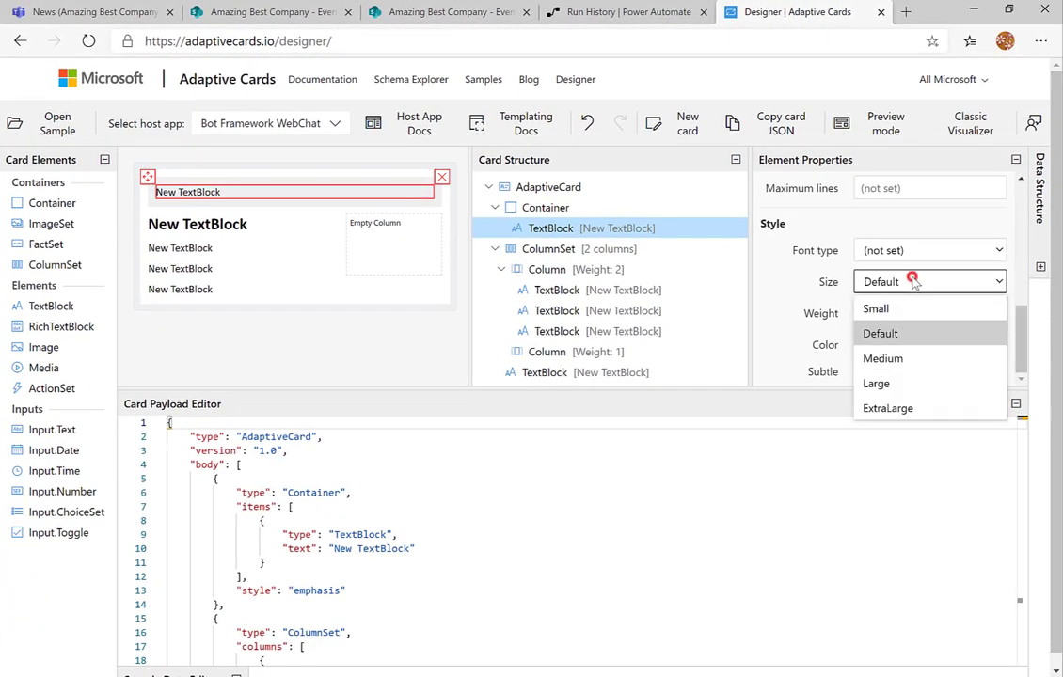
pyautogui.click(890, 384)
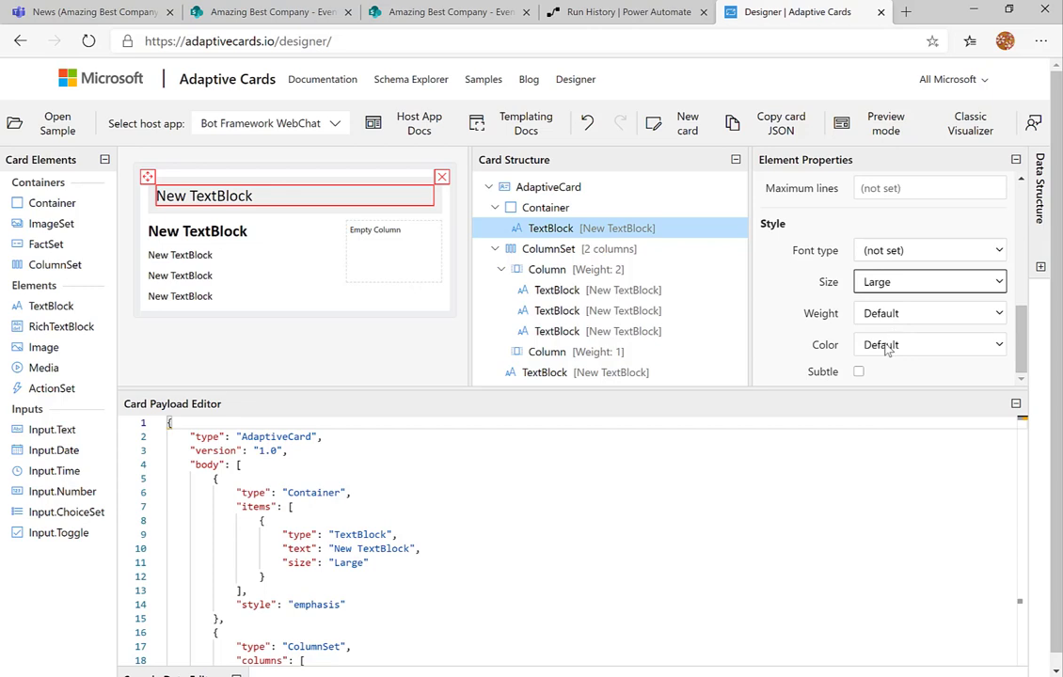
pyautogui.click(884, 346)
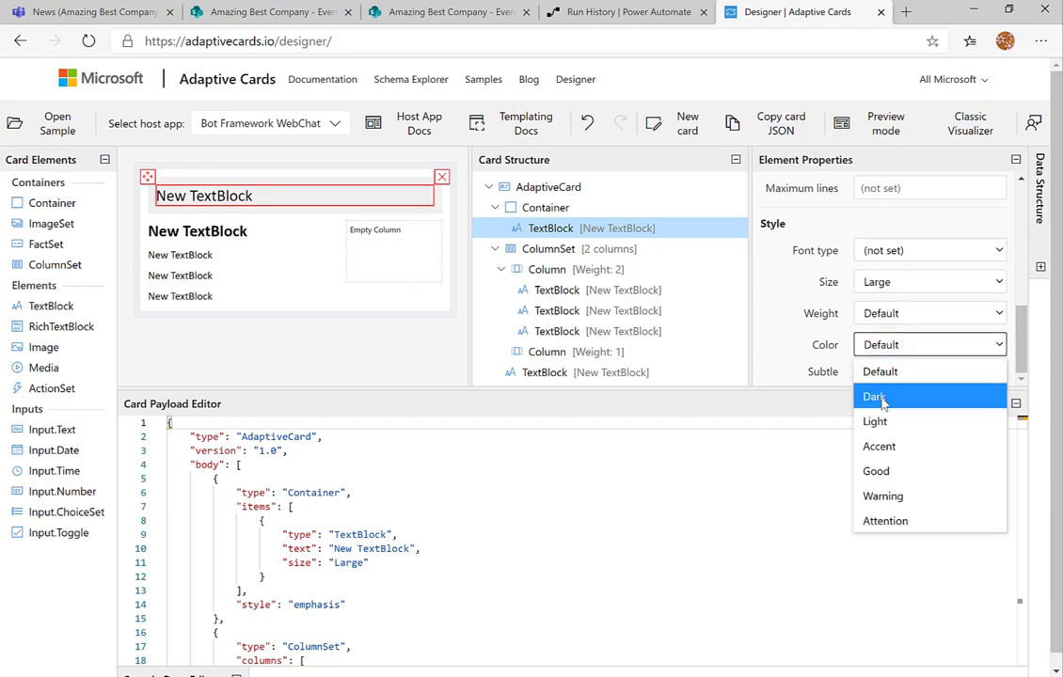
pyautogui.click(884, 447)
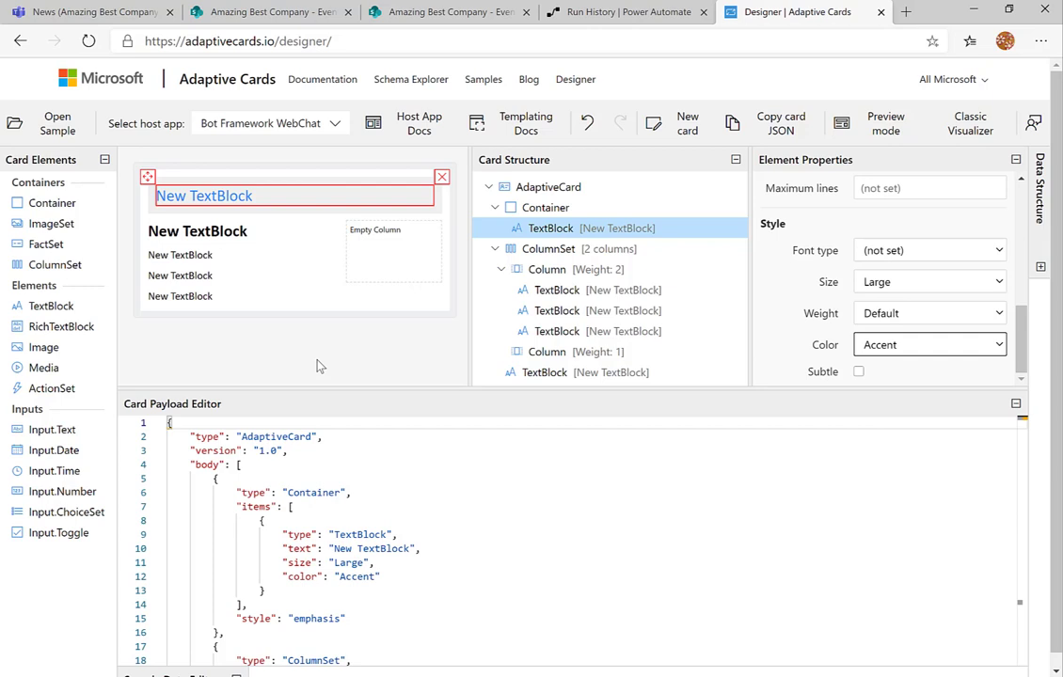
# Add an Image element to the empty second column of the ColumnSet.
pyautogui.click(407, 272)
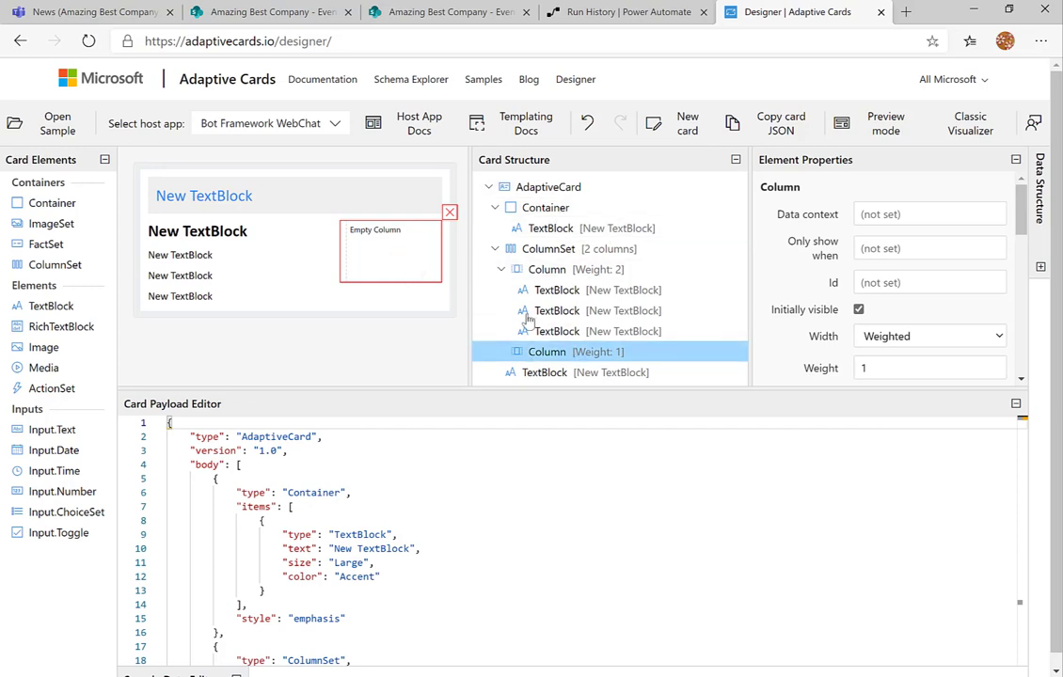
pyautogui.click(546, 250)
pyautogui.click(545, 270)
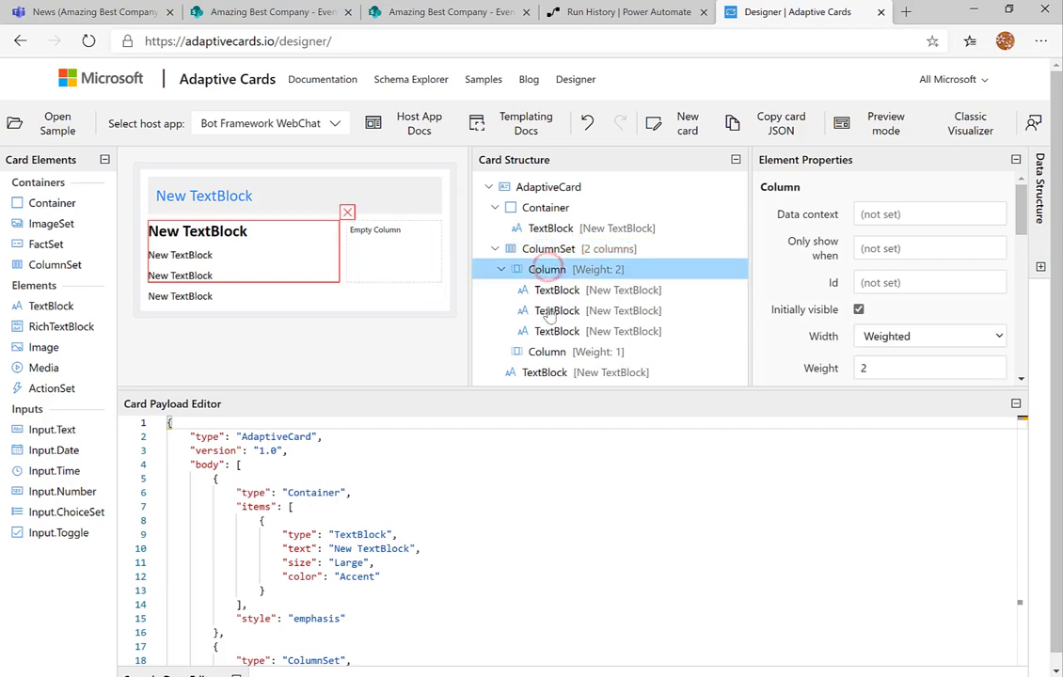
pyautogui.click(548, 354)
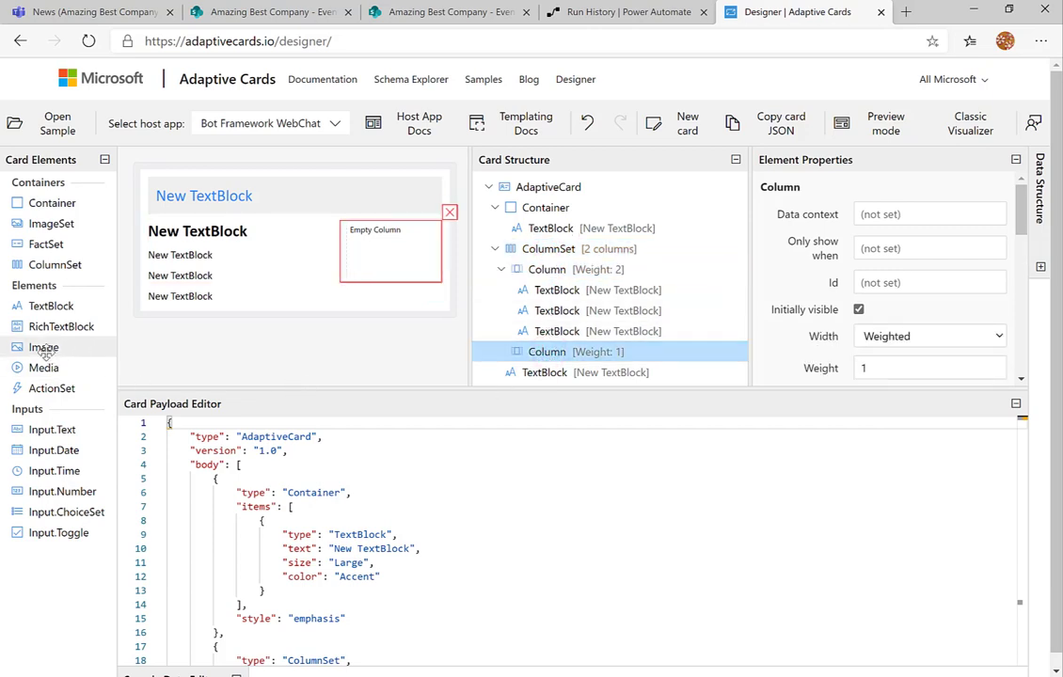
pyautogui.moveTo(91, 349); pyautogui.dragTo(372, 258)
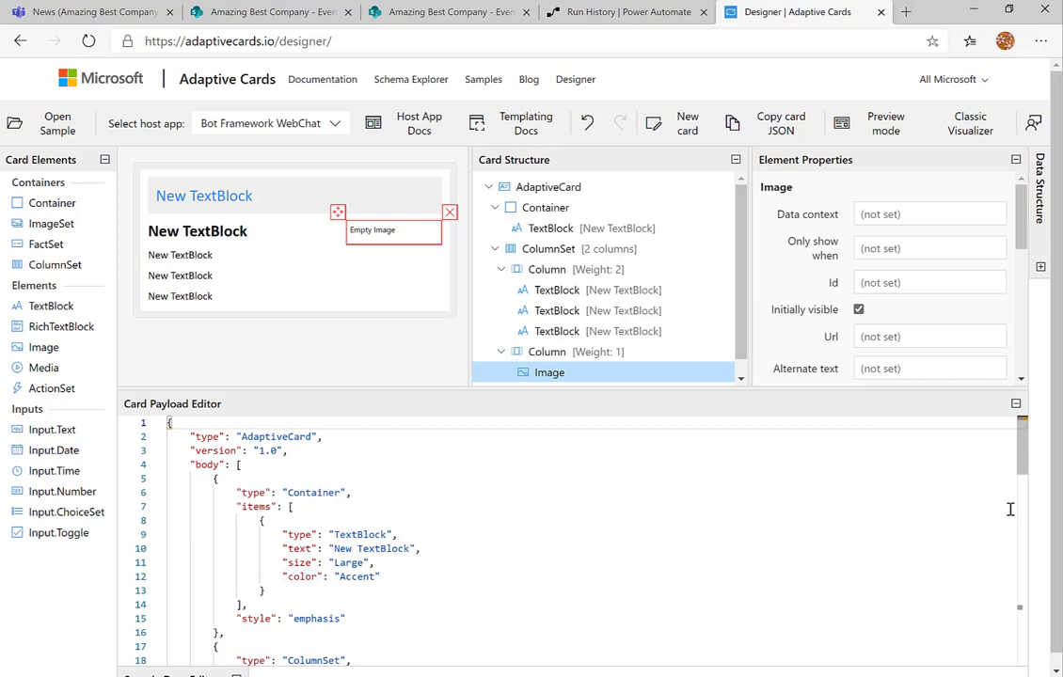
# Add a "url" property with the placeholder value "URL" below altText in the Image element's card payload JSON.
pyautogui.moveTo(1022, 468); pyautogui.dragTo(1010, 593)
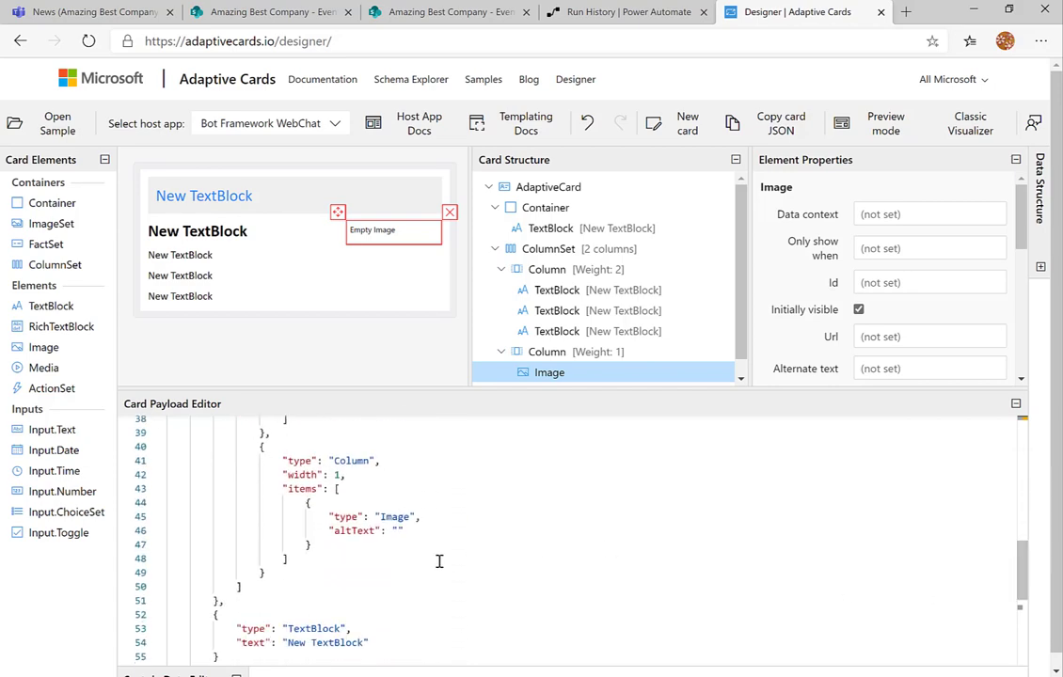
pyautogui.click(408, 532)
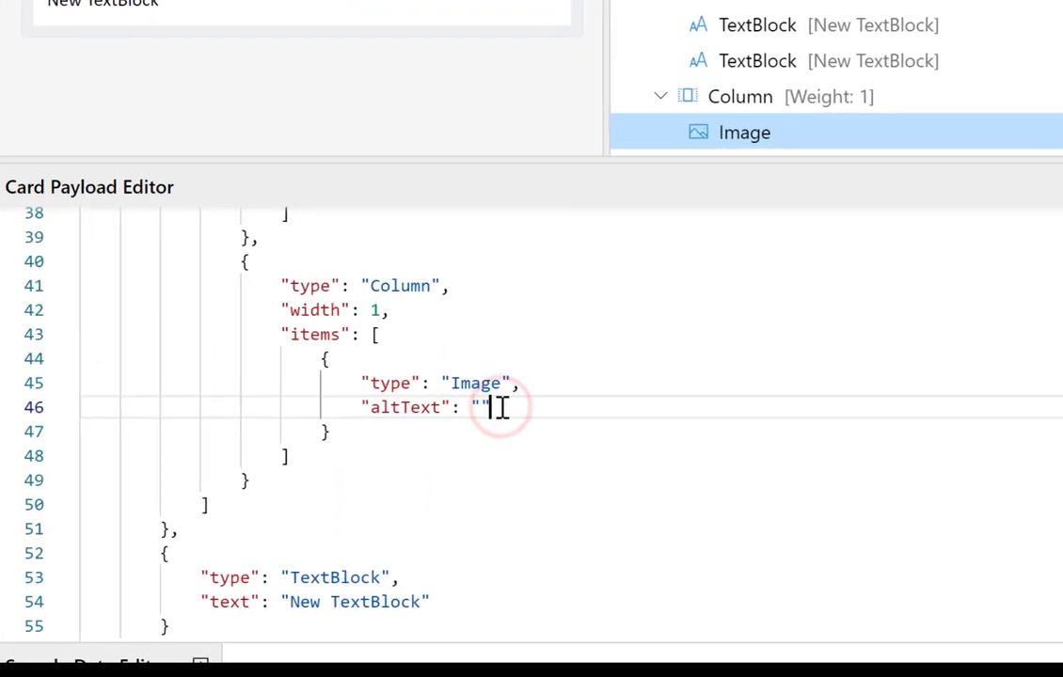
pyautogui.press('Return')
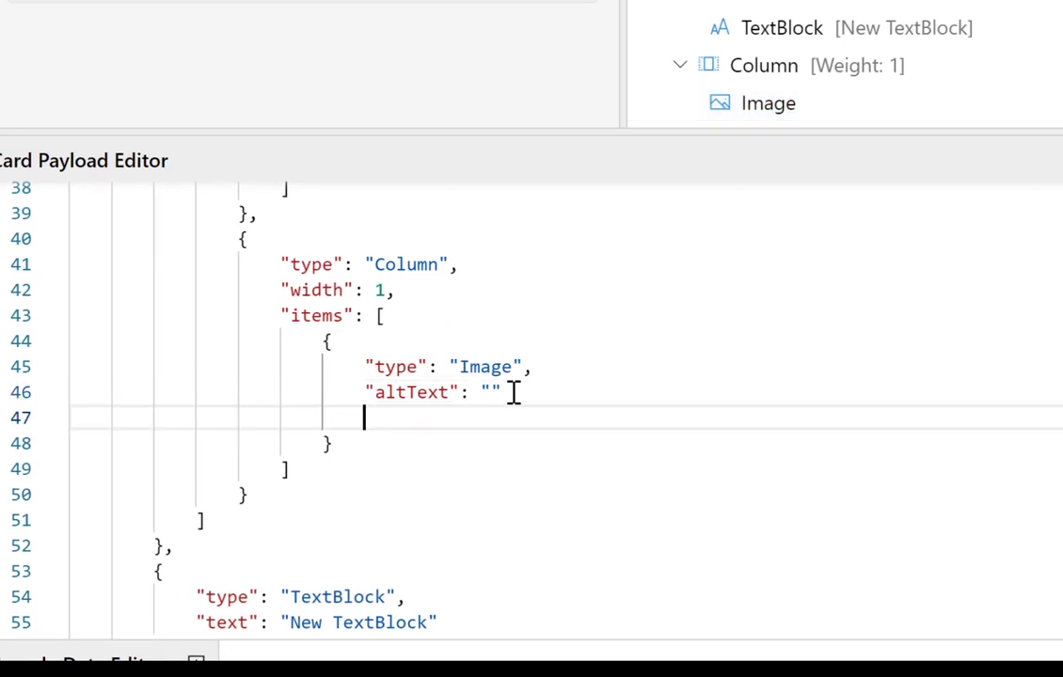
pyautogui.click(504, 392)
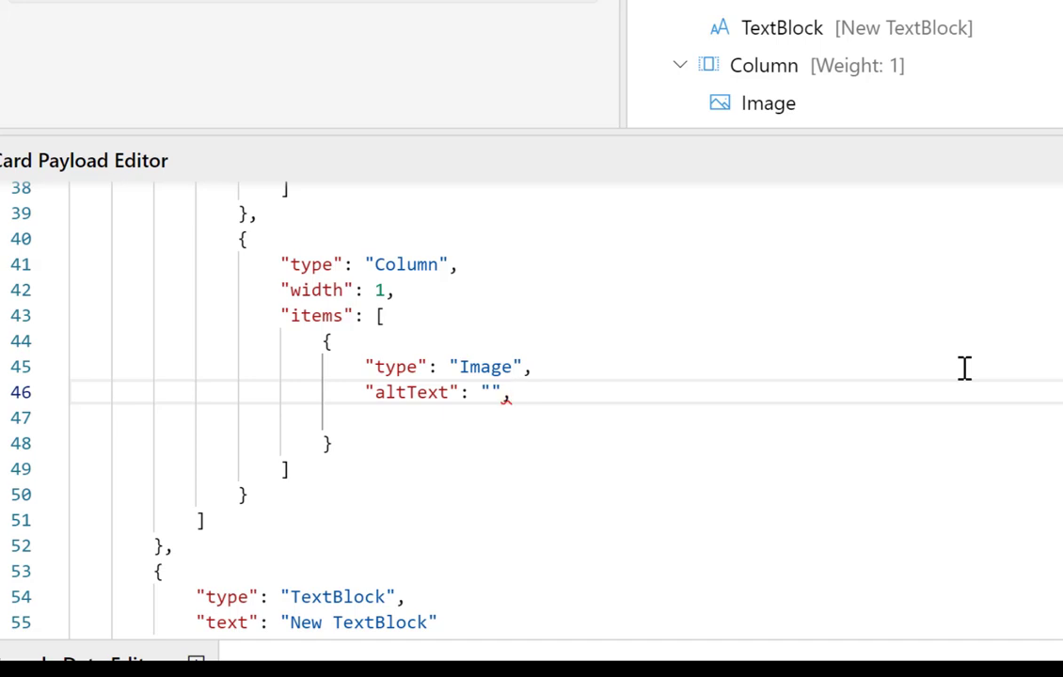
pyautogui.click(386, 419)
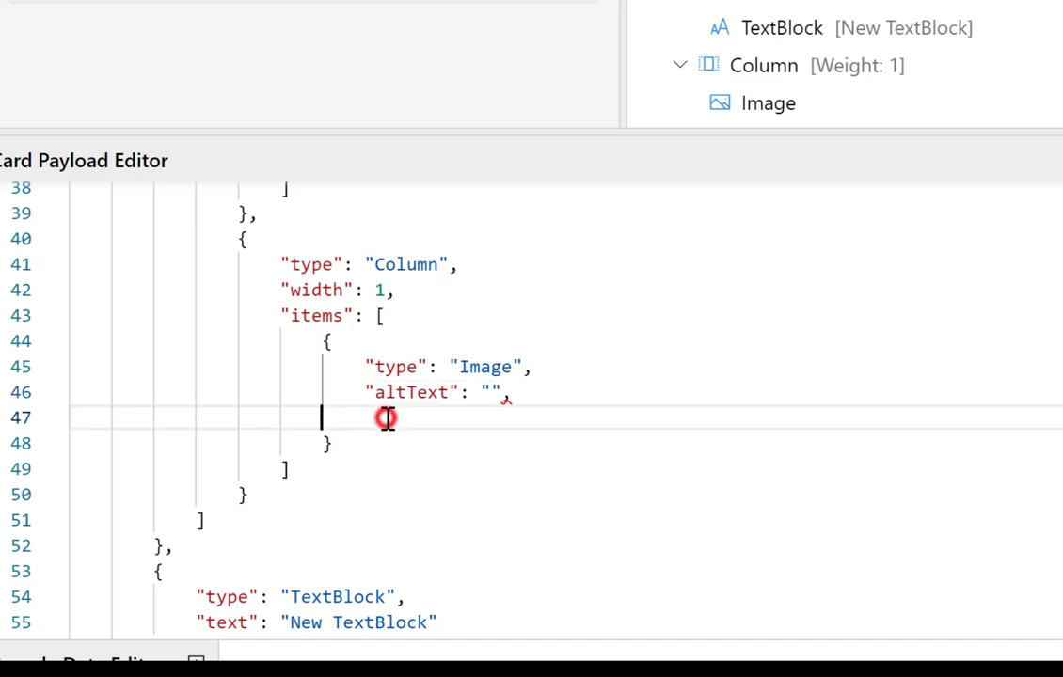
pyautogui.press('Tab')
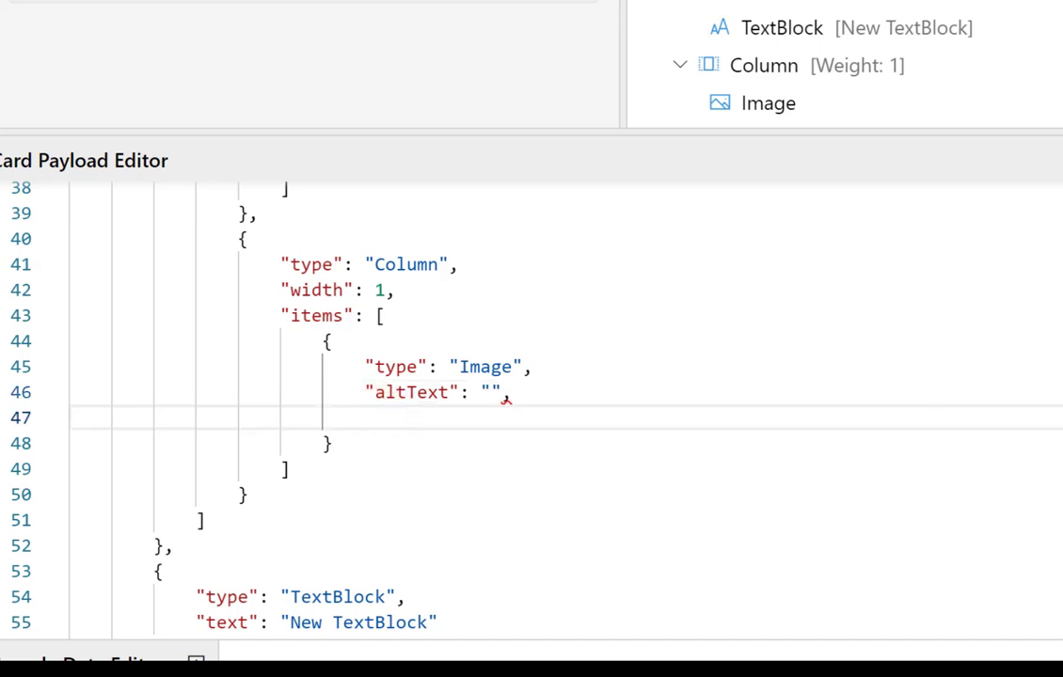
pyautogui.write('"url"')
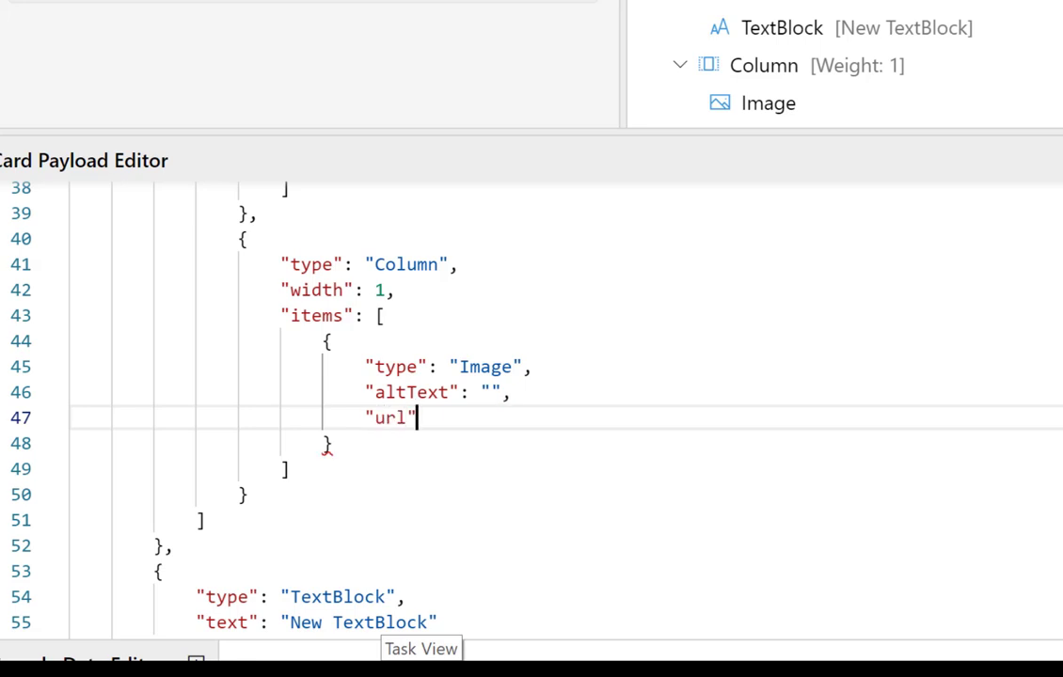
pyautogui.write(':"')
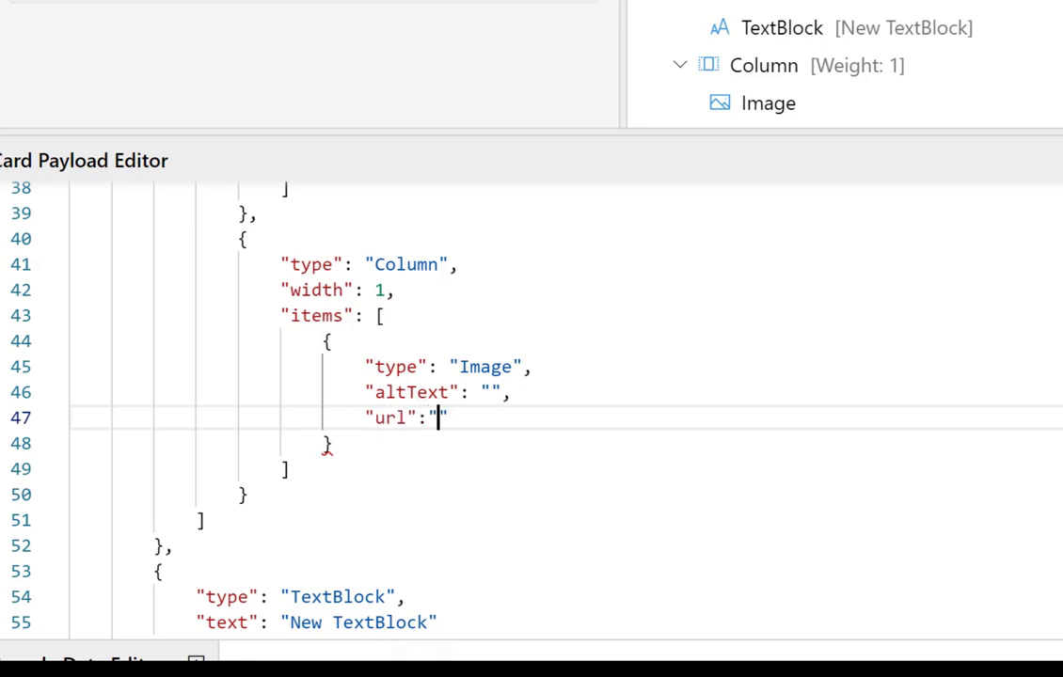
pyautogui.write('URL')
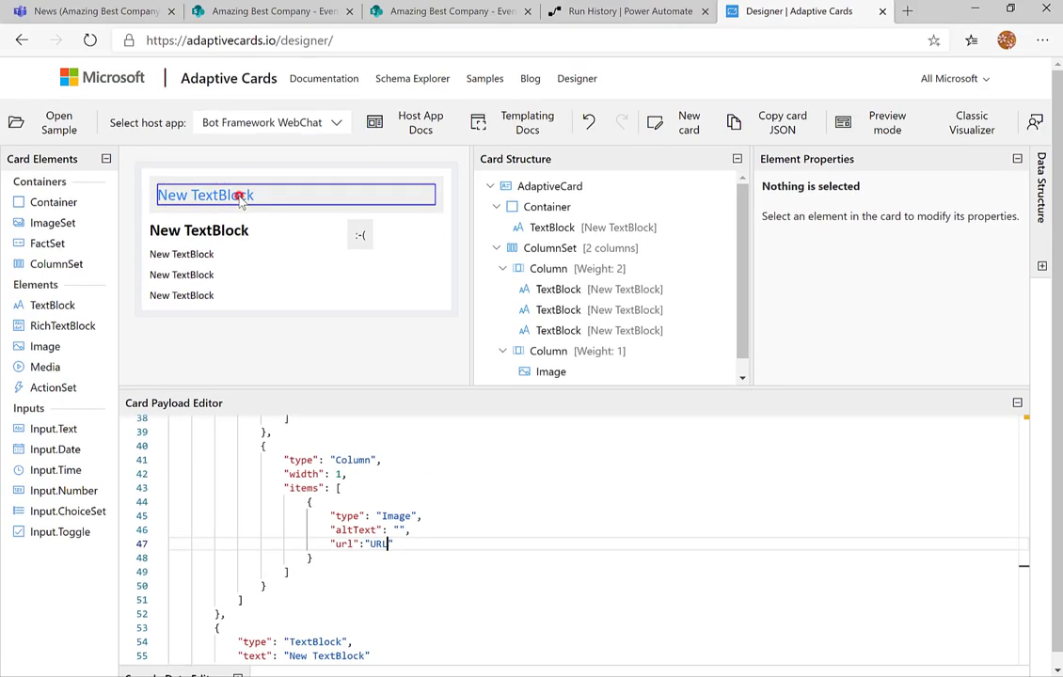
# Set the text of the TextBlock inside the Container to "Please Welcome".
pyautogui.click(239, 198)
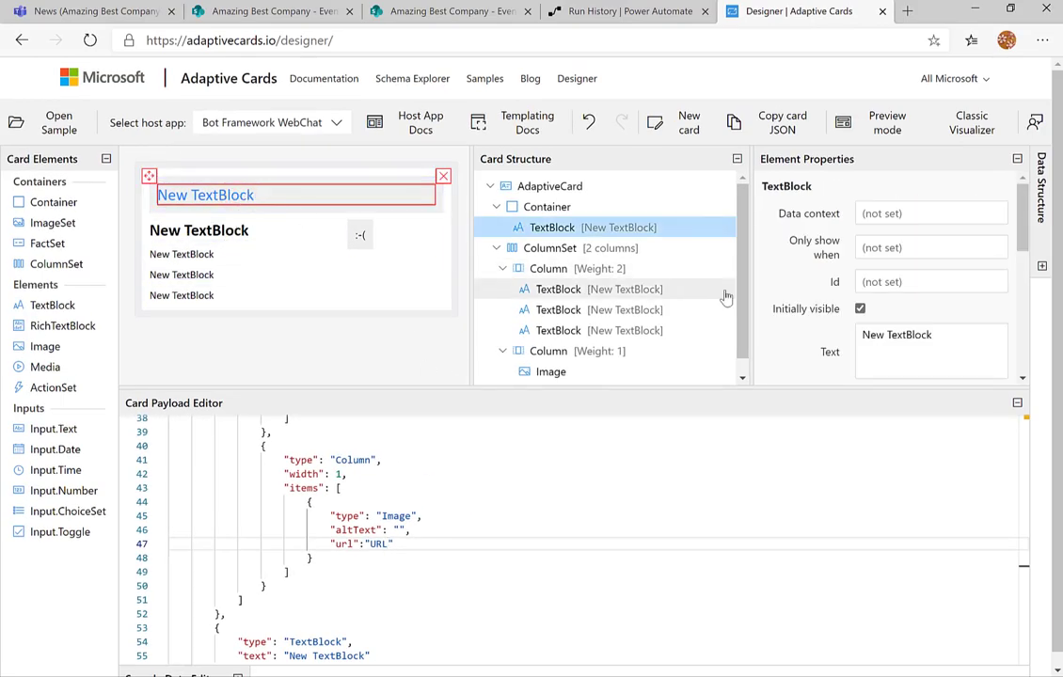
pyautogui.moveTo(944, 336); pyautogui.dragTo(828, 345)
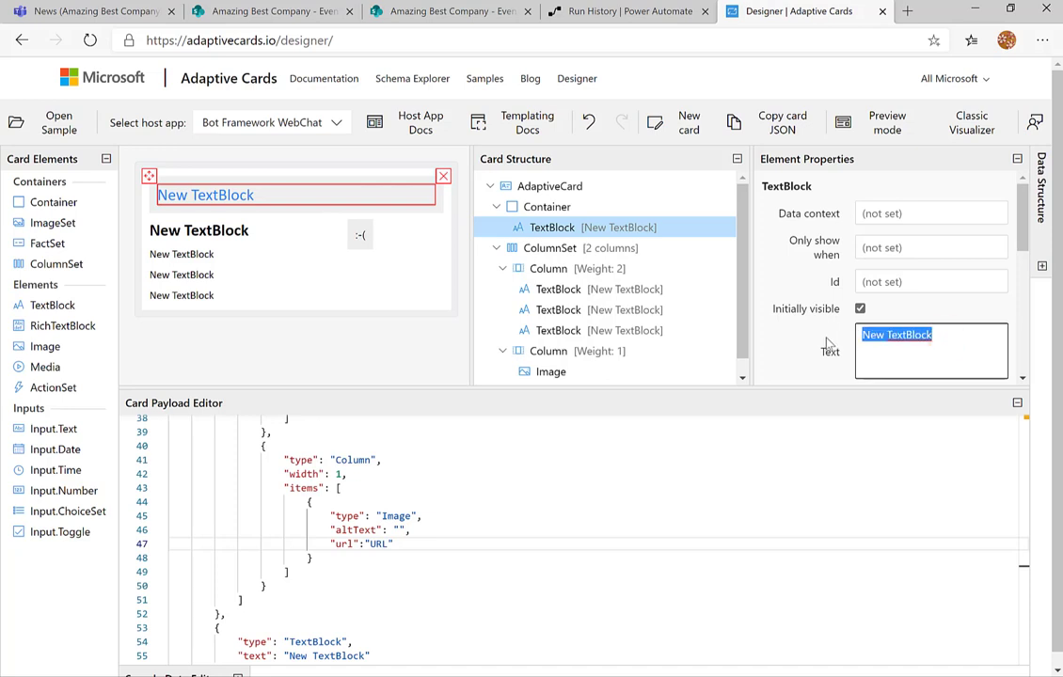
pyautogui.write('Please ')
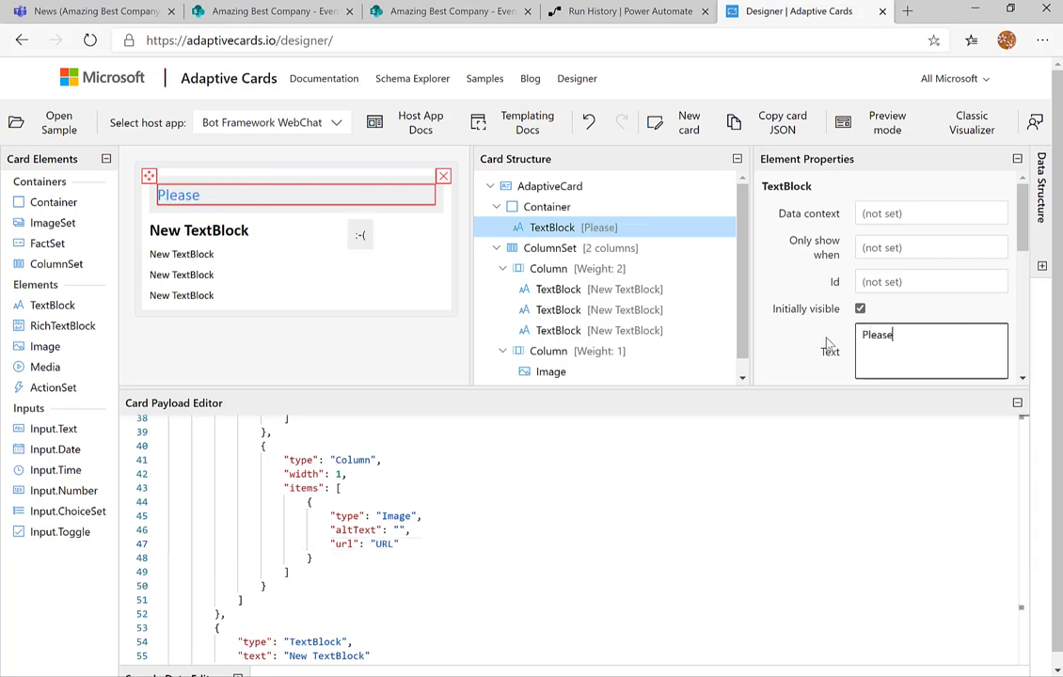
pyautogui.write('Welcome')
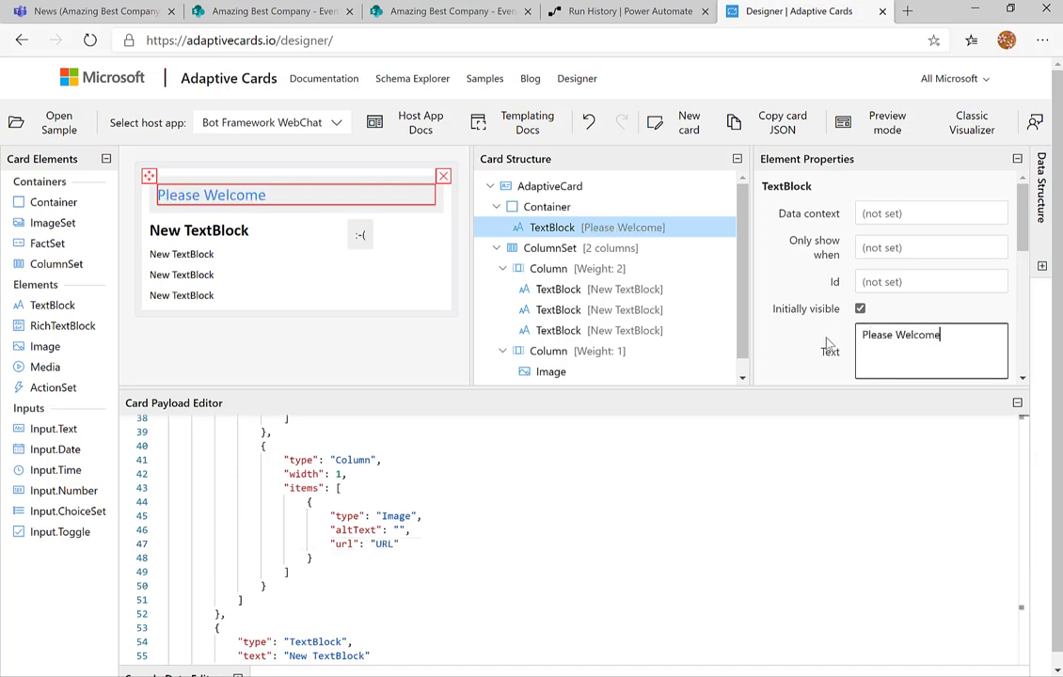
# Set the first two TextBlocks in the wider column to the placeholder texts "NAME" and "JOB".
pyautogui.click(214, 232)
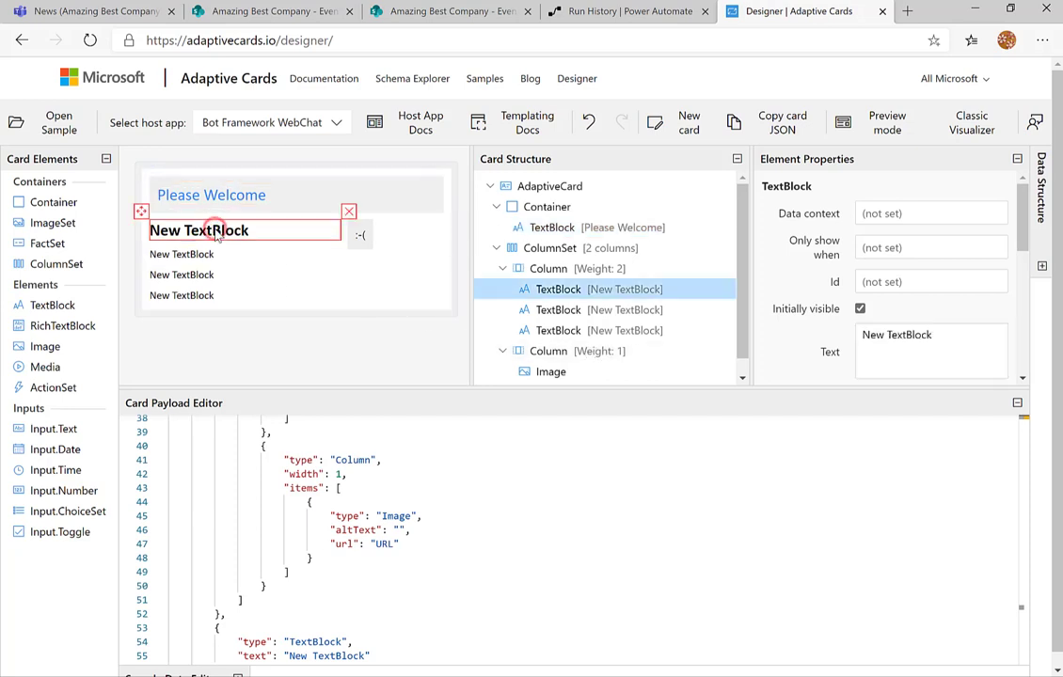
pyautogui.doubleClick(938, 335)
pyautogui.hotkey('ctrl', 'a')
pyautogui.write('NAME')
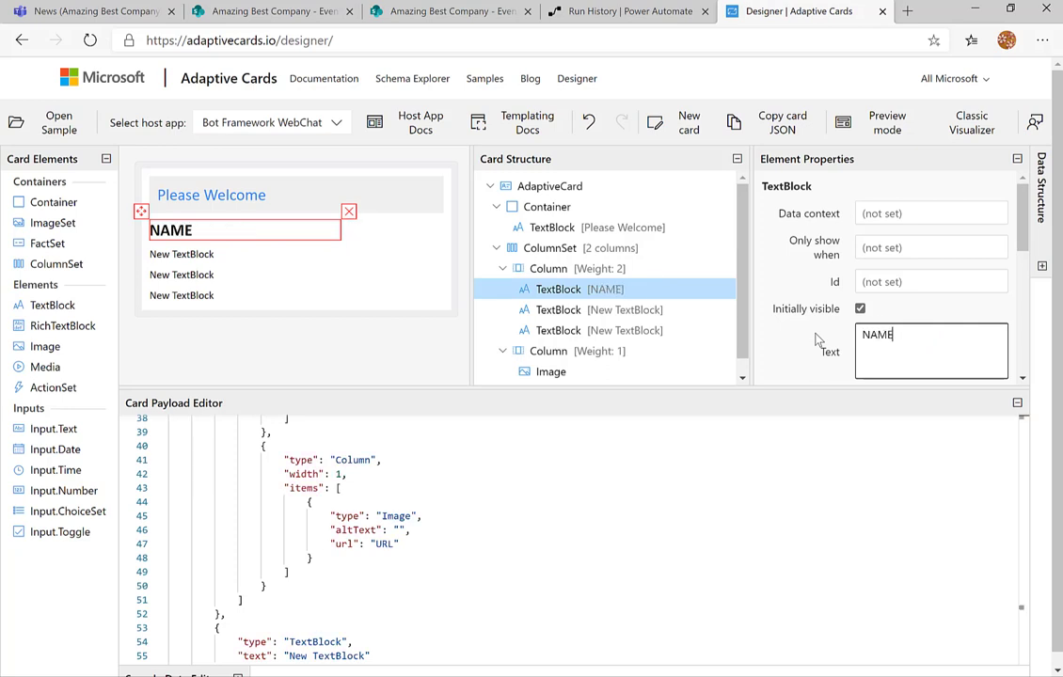
pyautogui.click(205, 254)
pyautogui.tripleClick(943, 334)
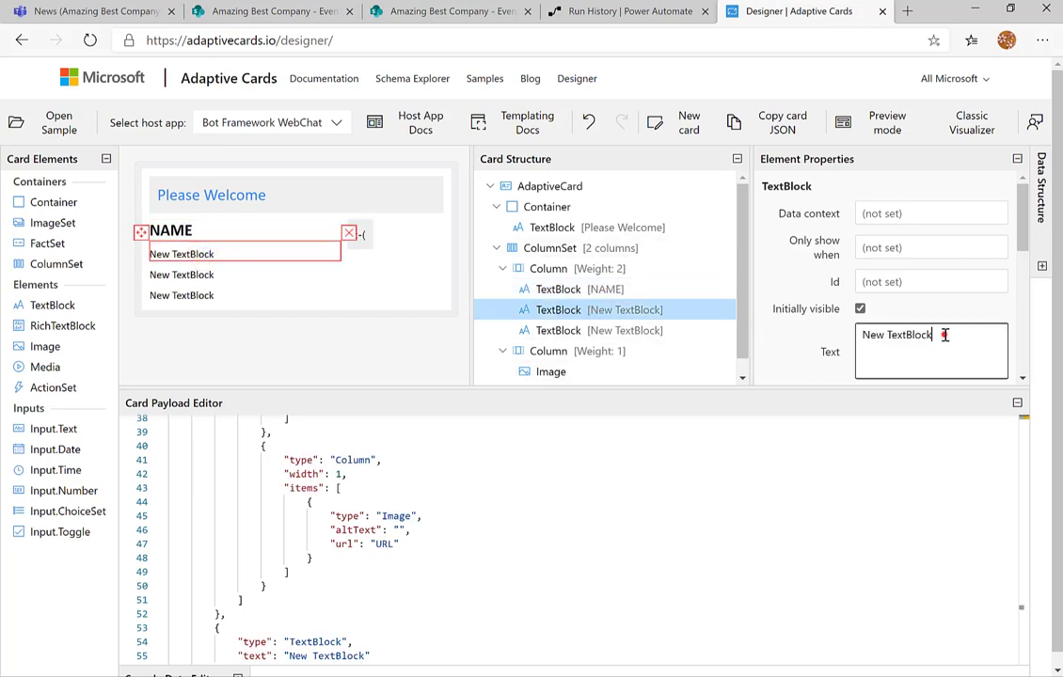
pyautogui.write('JOB')
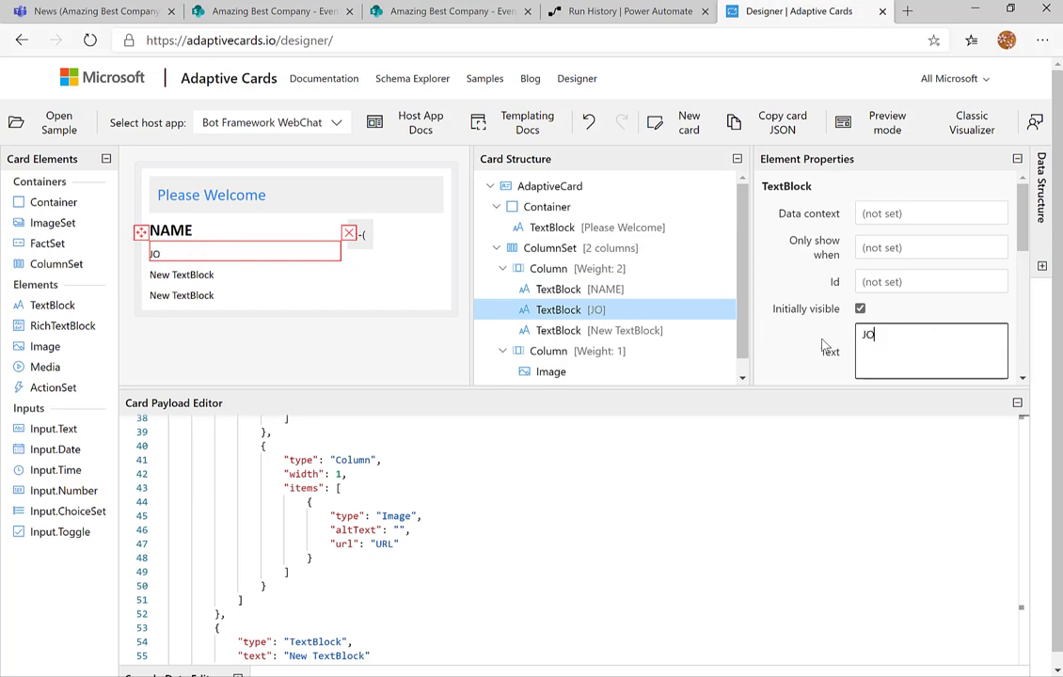
# Set the wider column's third TextBlock to "TEAM" and the TextBlock below the ColumnSet to "LOCATION".
pyautogui.click(178, 274)
pyautogui.tripleClick(948, 333)
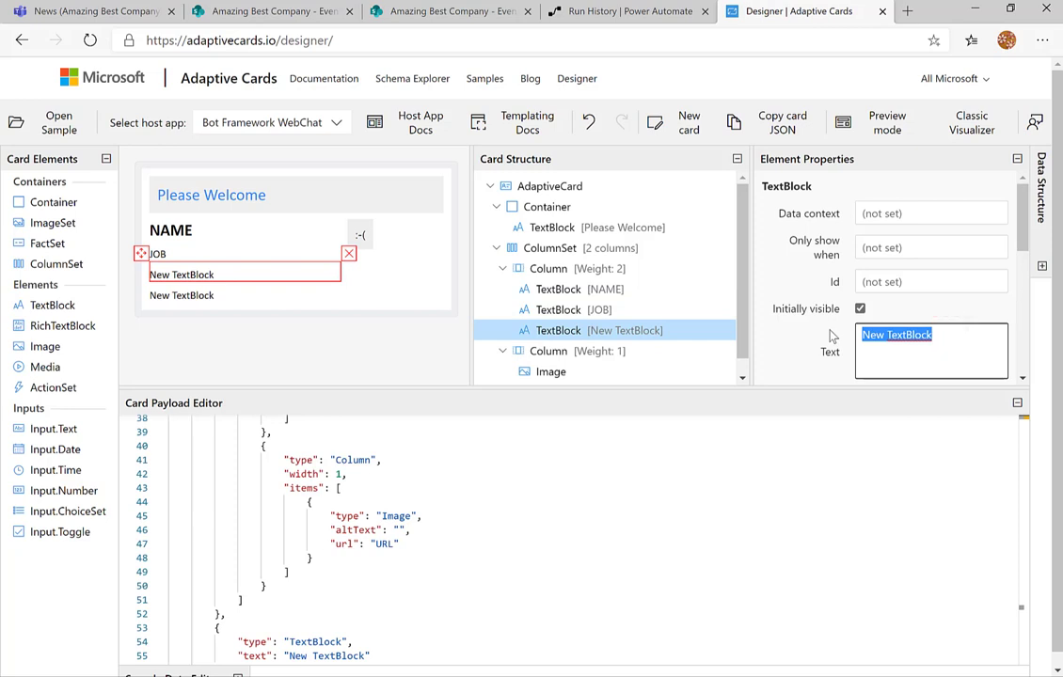
pyautogui.write('TEAM')
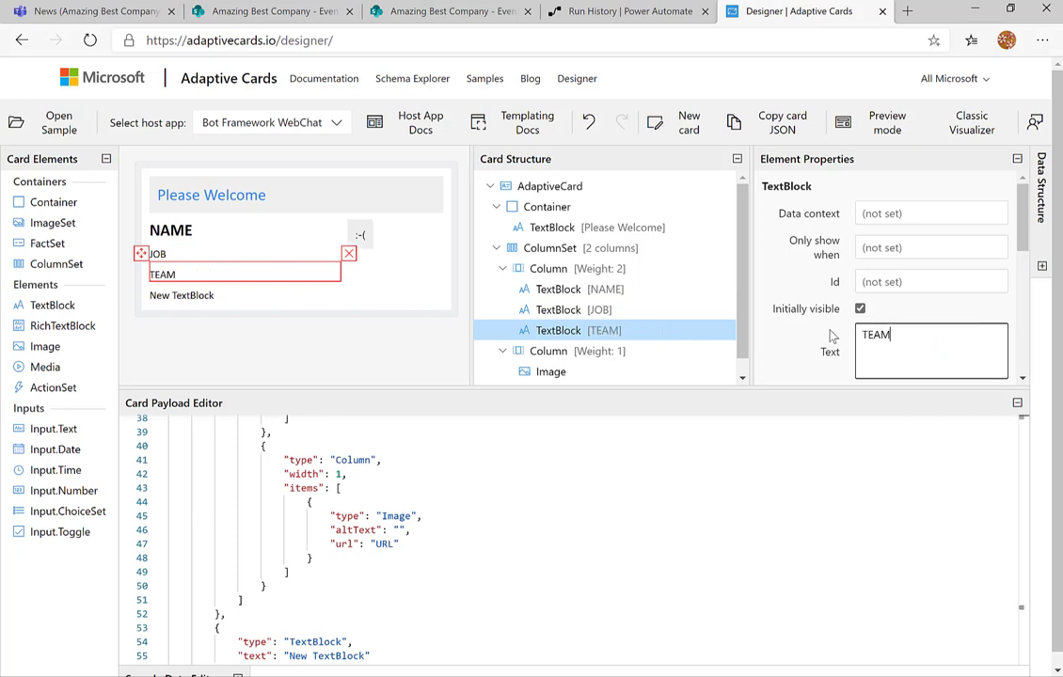
pyautogui.click(261, 295)
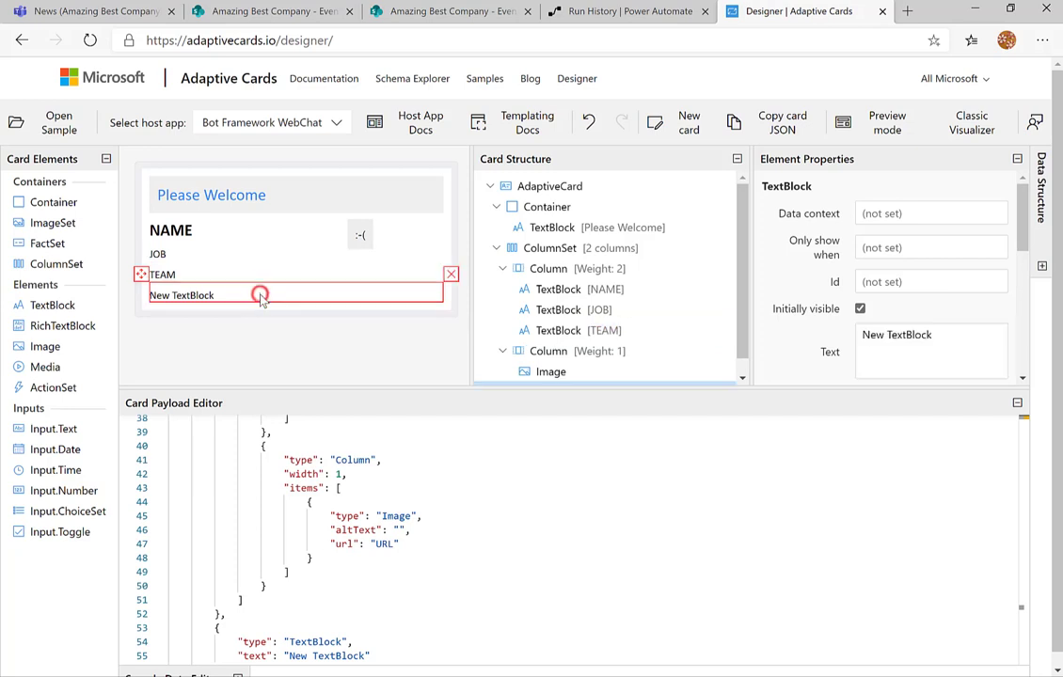
pyautogui.tripleClick(957, 333)
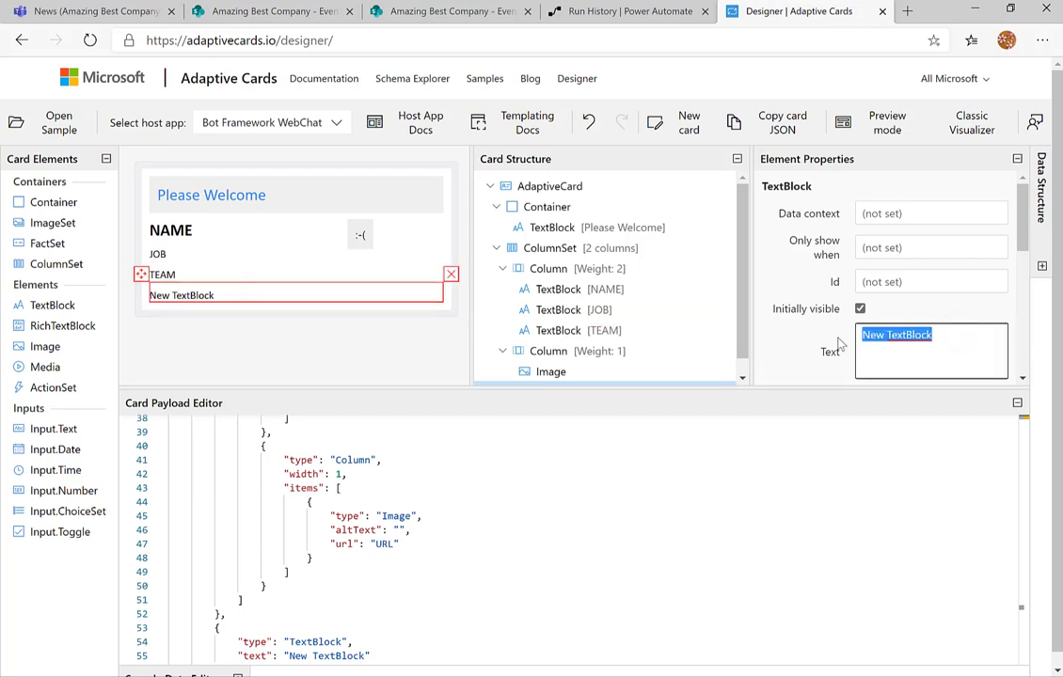
pyautogui.write('LOCATION')
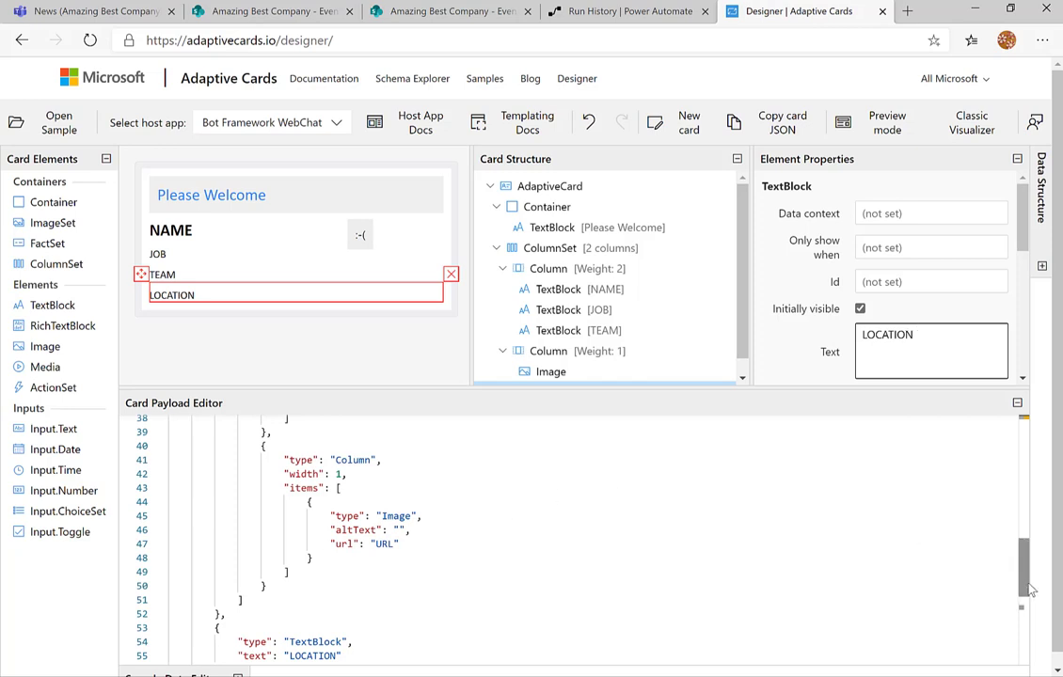
# Move the LOCATION TextBlock into the wider column, directly below TEAM.
pyautogui.moveTo(1025, 565); pyautogui.dragTo(1027, 436)
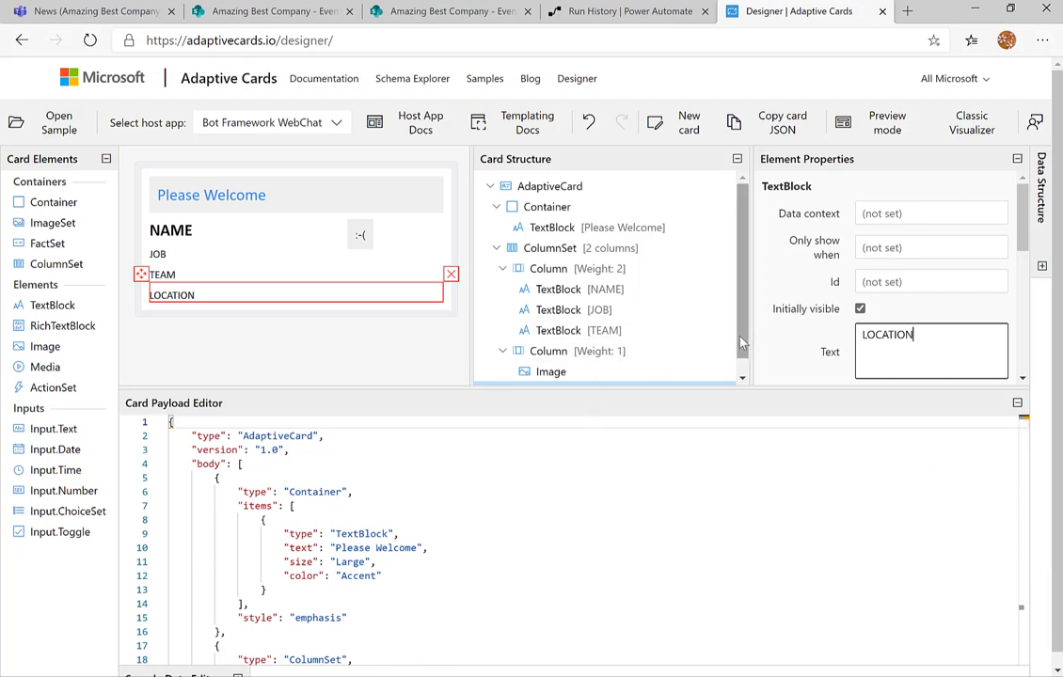
pyautogui.scroll(-1, 741, 344)
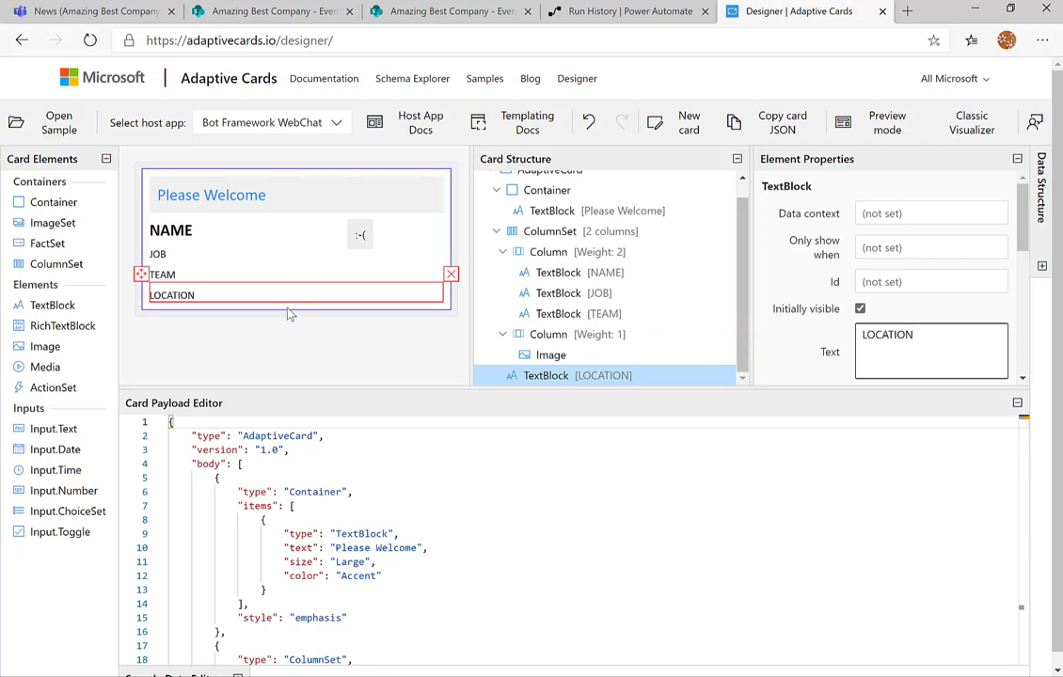
pyautogui.moveTo(185, 294)
pyautogui.mouseDown()
pyautogui.moveTo(161, 278)
pyautogui.moveTo(174, 274)
pyautogui.mouseUp()
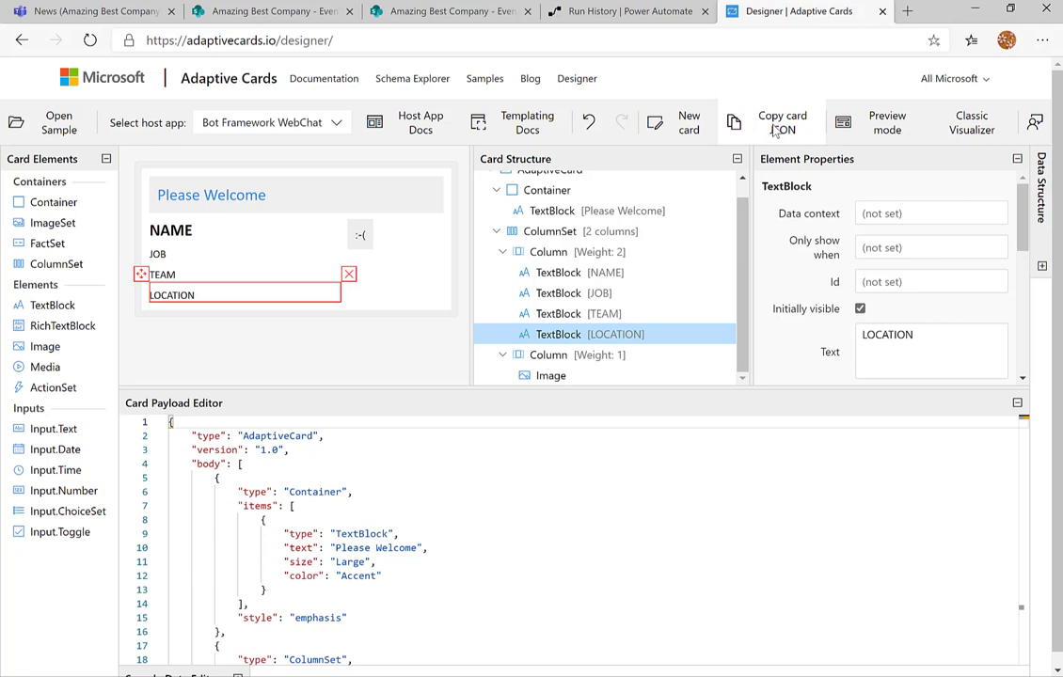
# Switch to Power Automate, edit the Welcome Newcomer flow and add a Scope after Get Profile Details inside Apply to each.
pyautogui.click(593, 13)
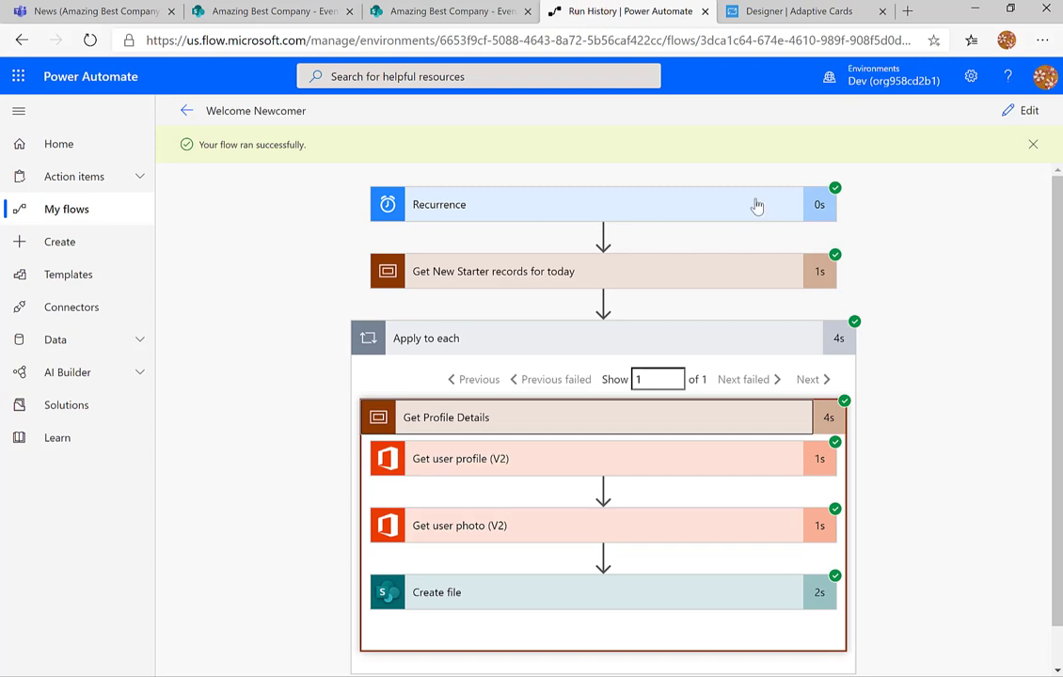
pyautogui.click(1022, 110)
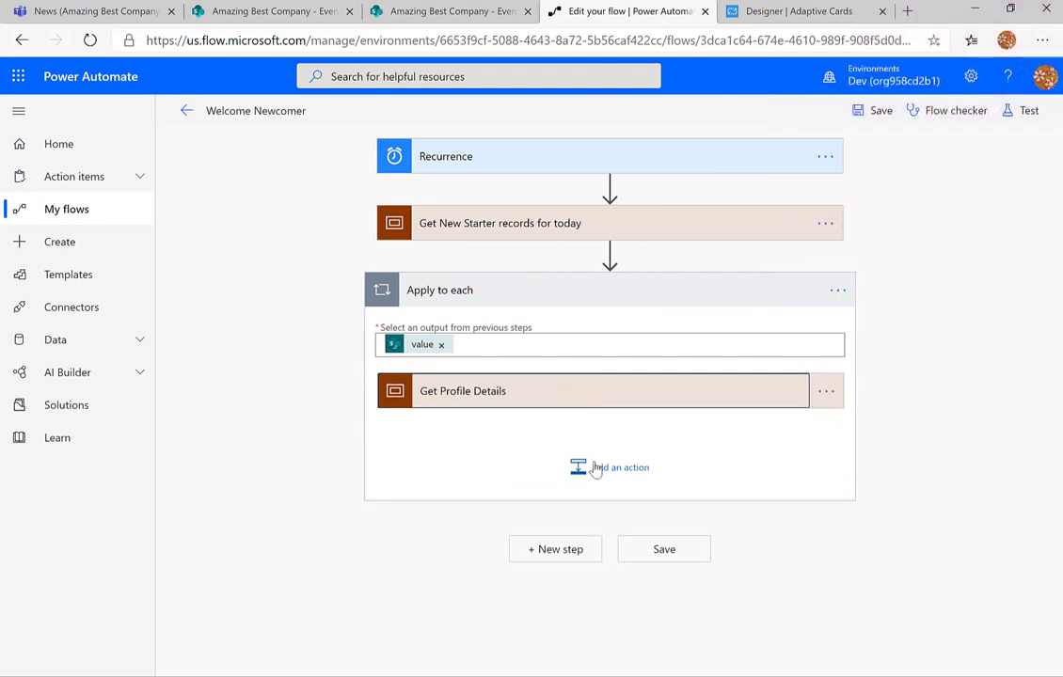
pyautogui.click(602, 469)
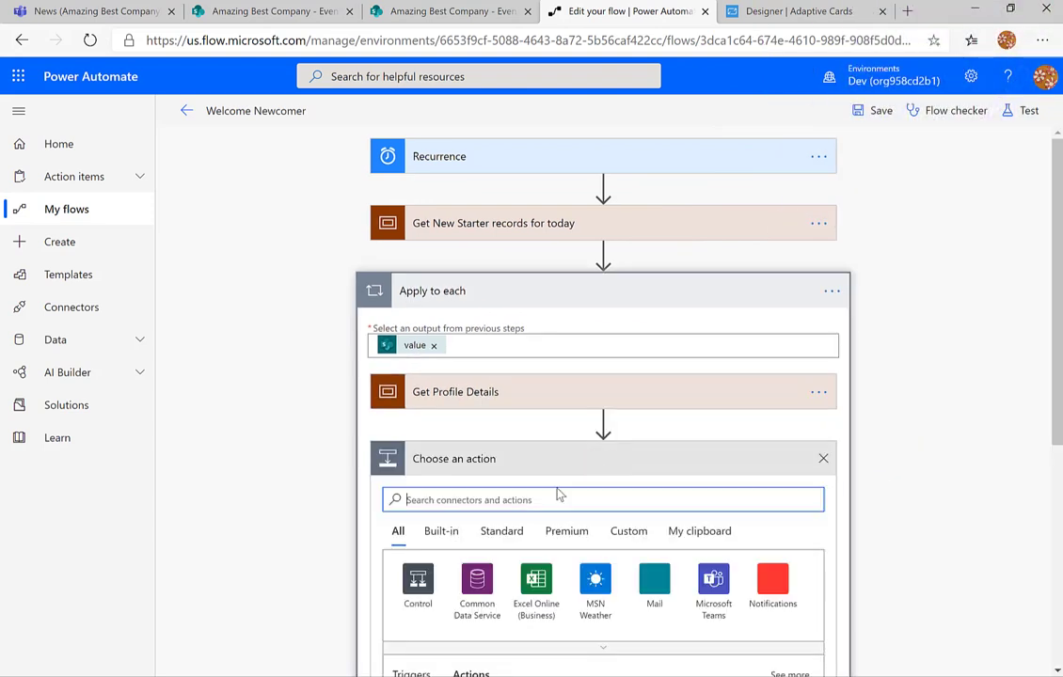
pyautogui.write('scop')
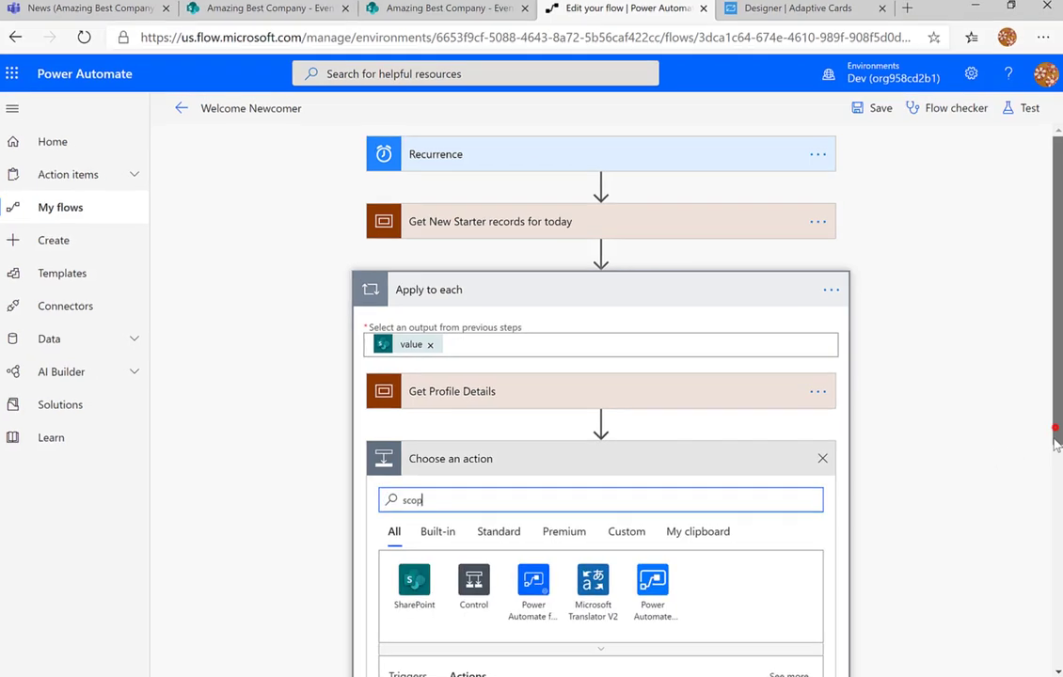
pyautogui.scroll(-3, 1056, 442)
pyautogui.click(434, 499)
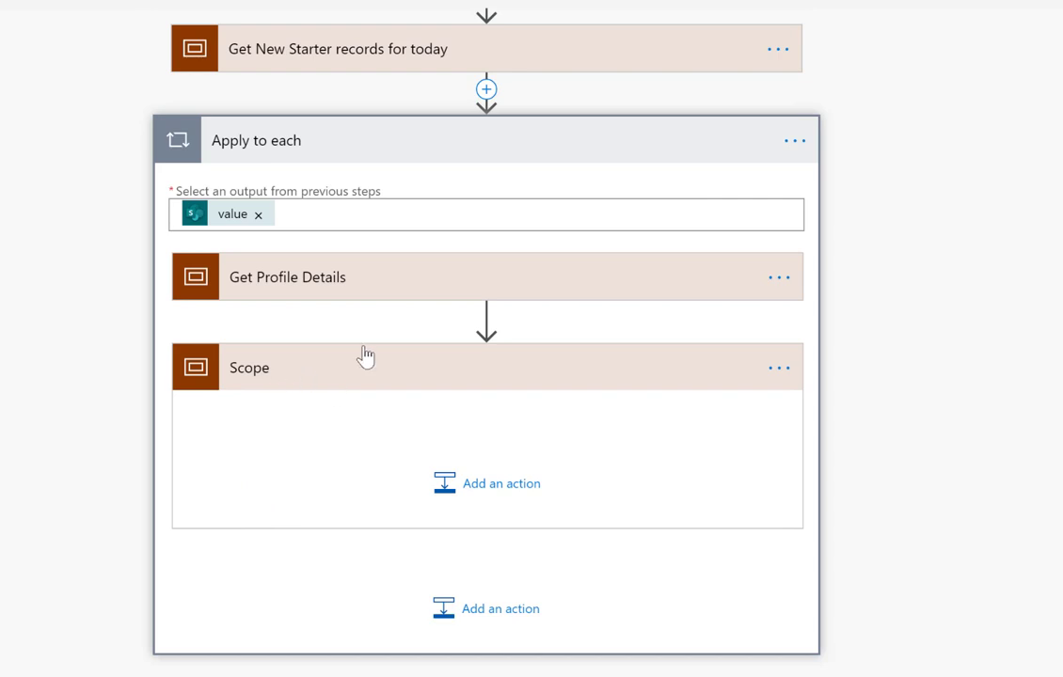
# Rename the new Scope to "Post Adaptive Card".
pyautogui.click(777, 368)
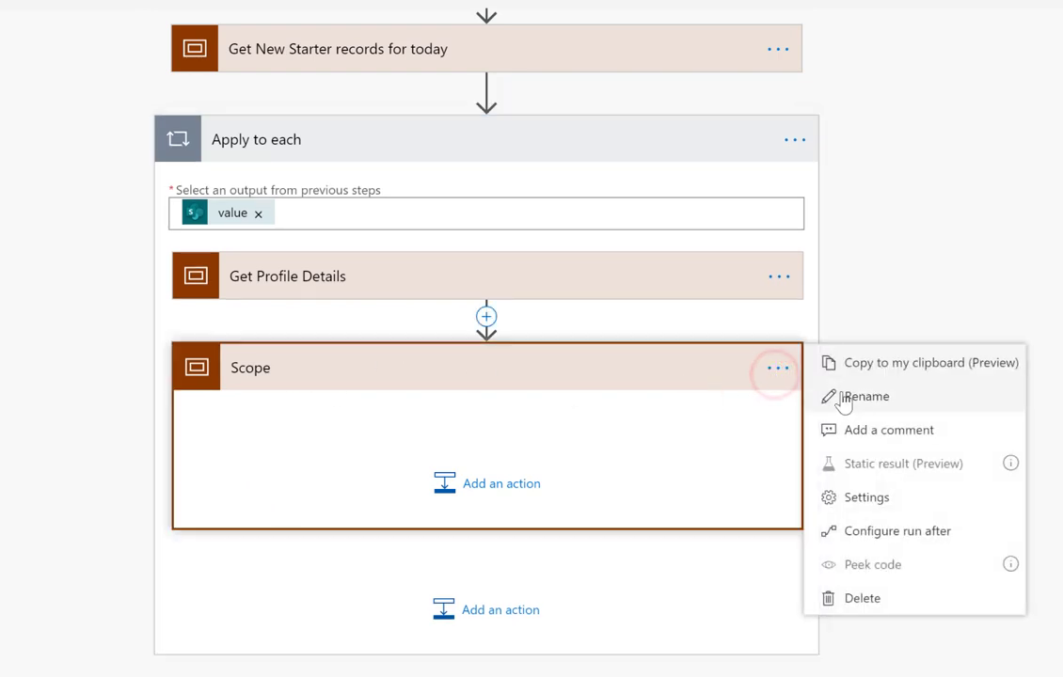
pyautogui.click(845, 397)
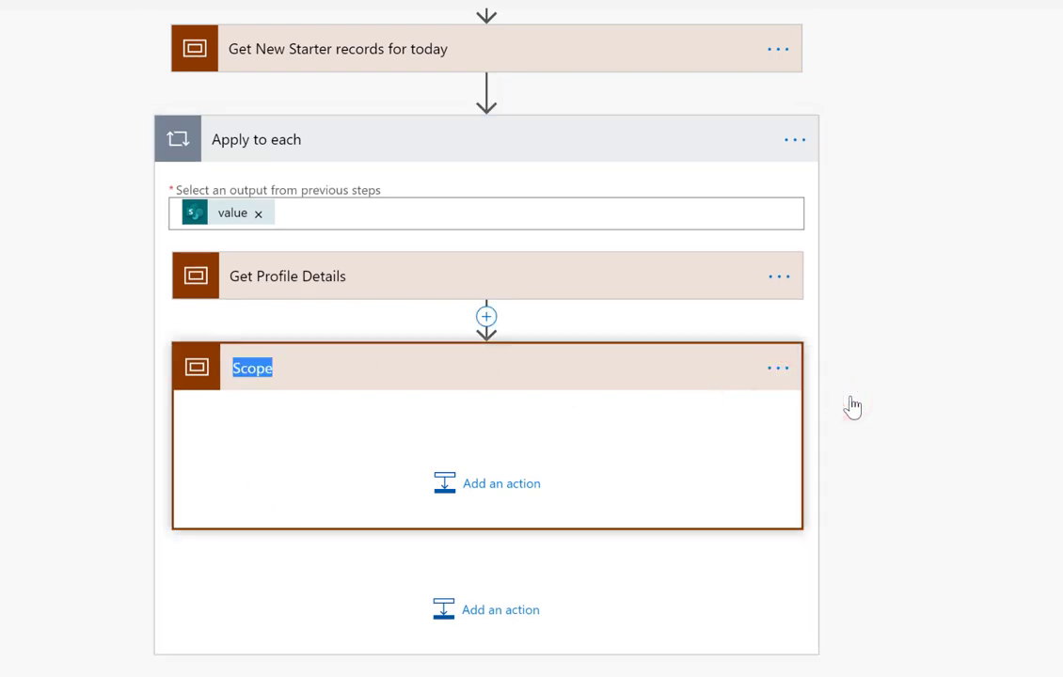
pyautogui.write('Post Adaptiv')
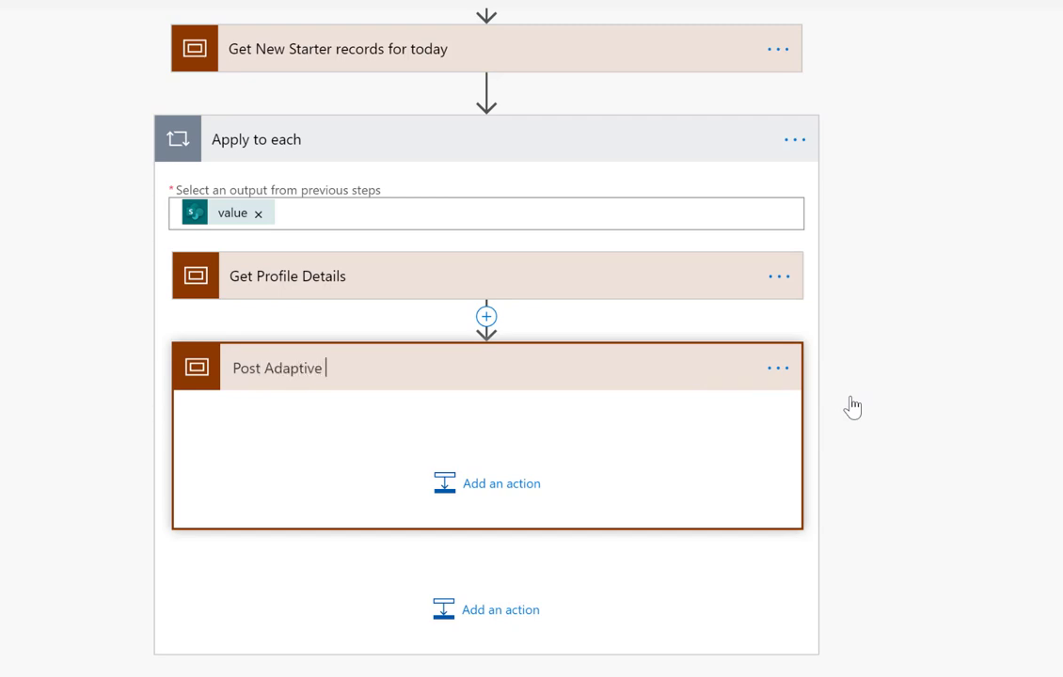
pyautogui.write('e Card')
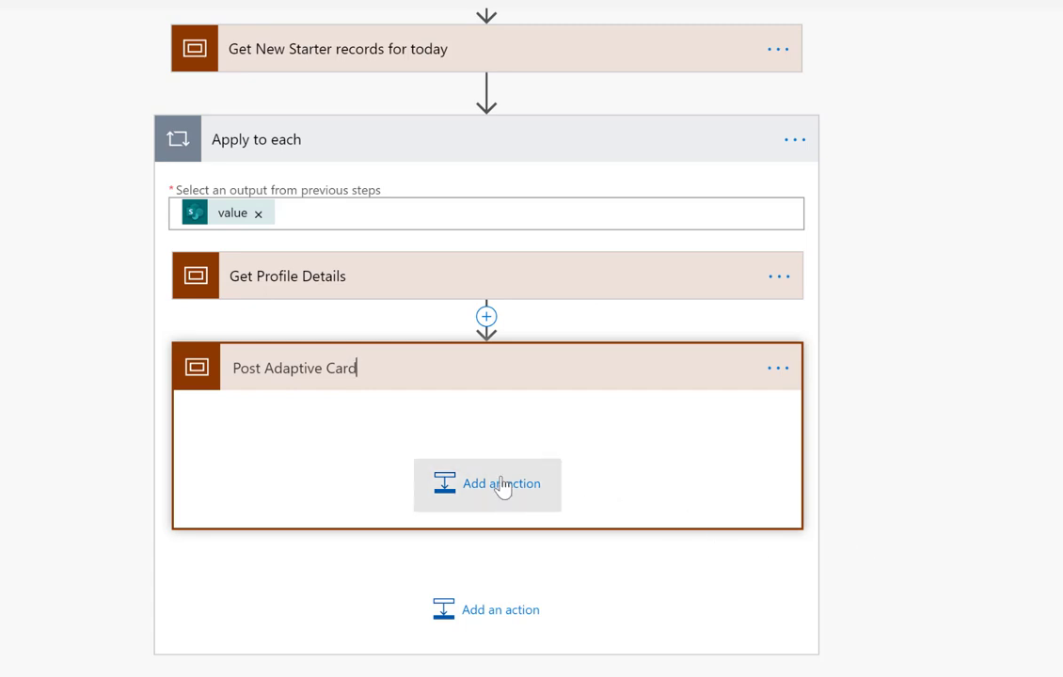
pyautogui.click(462, 433)
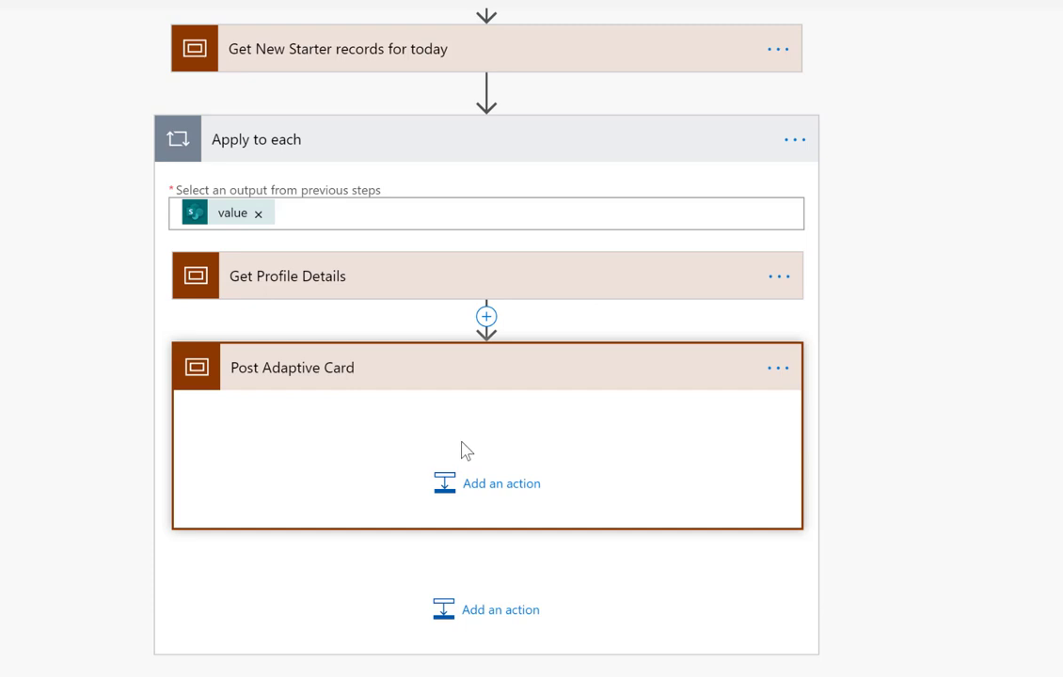
# Add a Compose action inside the Post Adaptive Card scope and paste the copied Adaptive Card JSON into its Inputs.
pyautogui.click(473, 483)
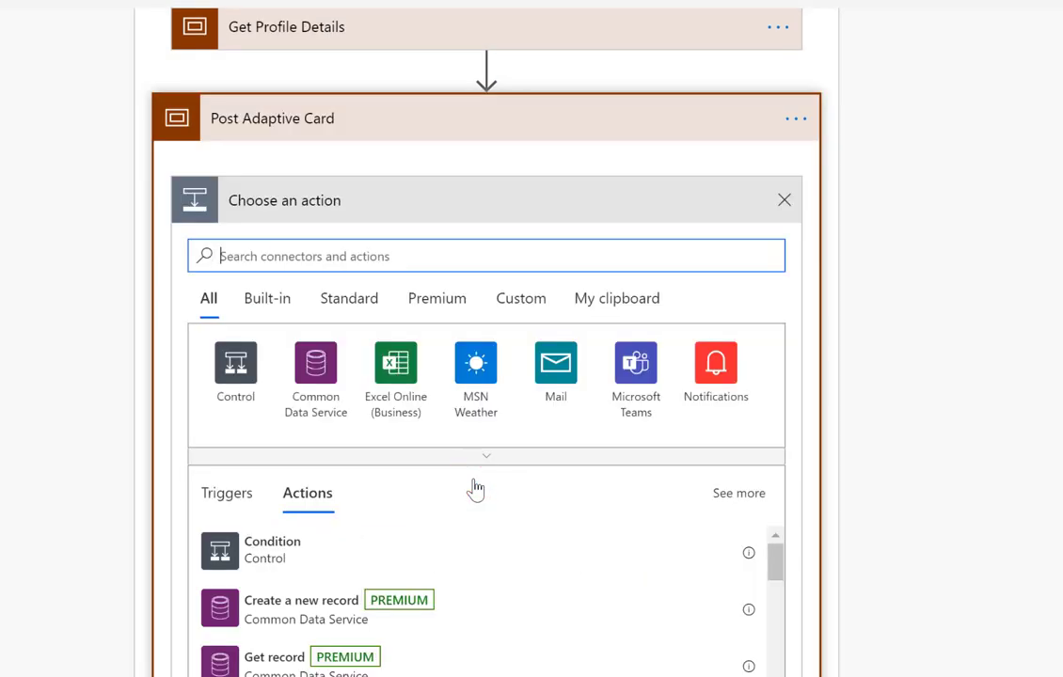
pyautogui.write('compo')
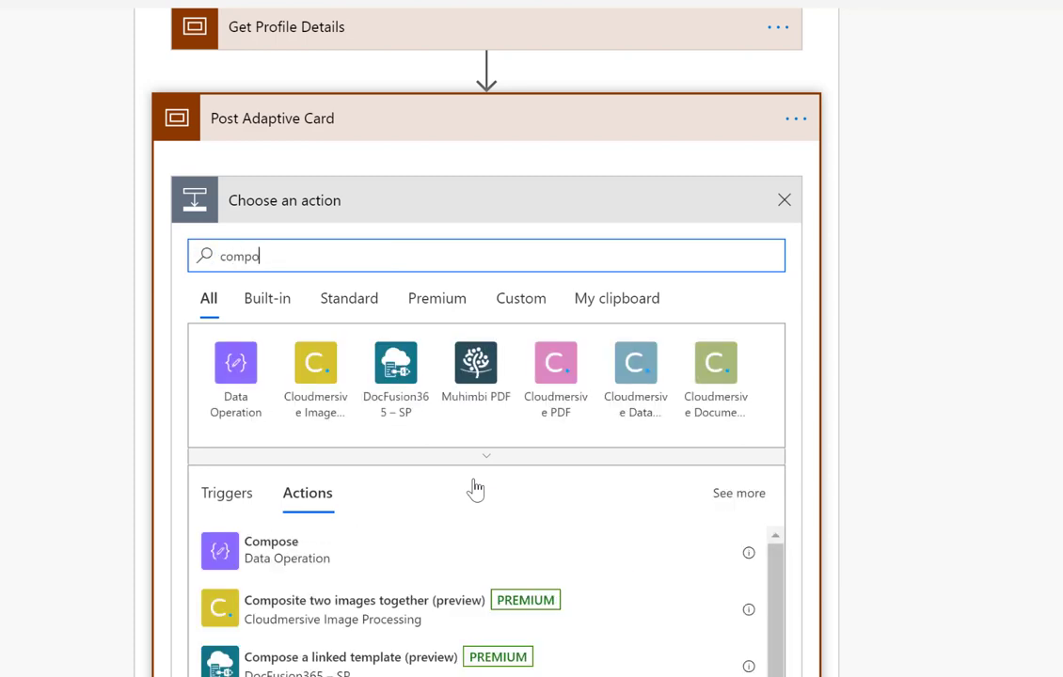
pyautogui.click(280, 551)
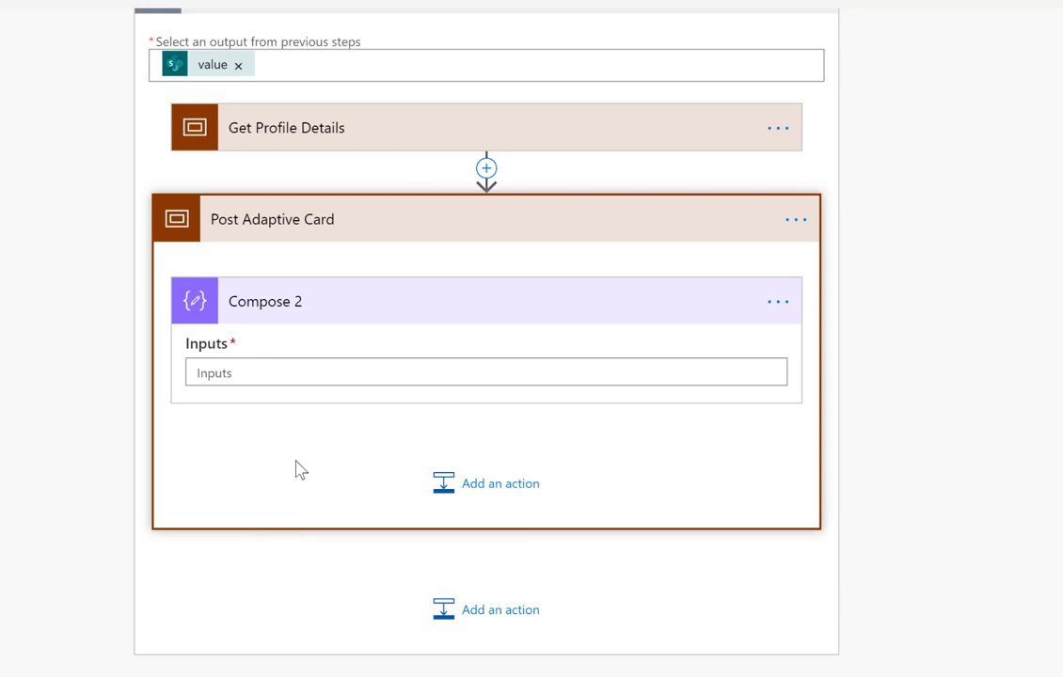
pyautogui.click(270, 371)
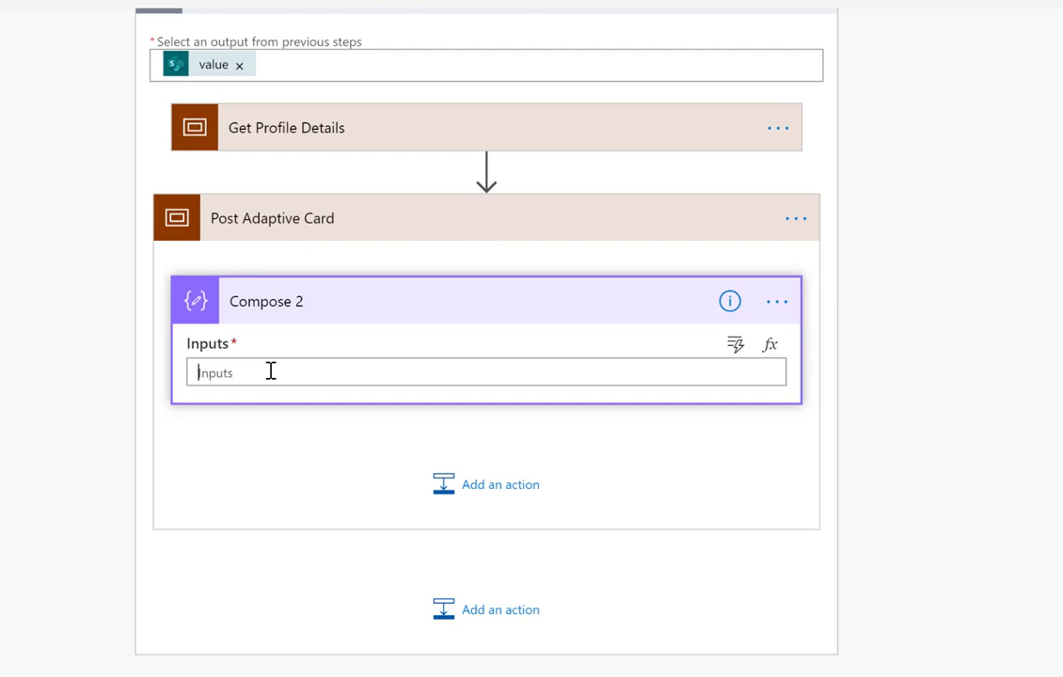
pyautogui.hotkey('ctrl', 'v')
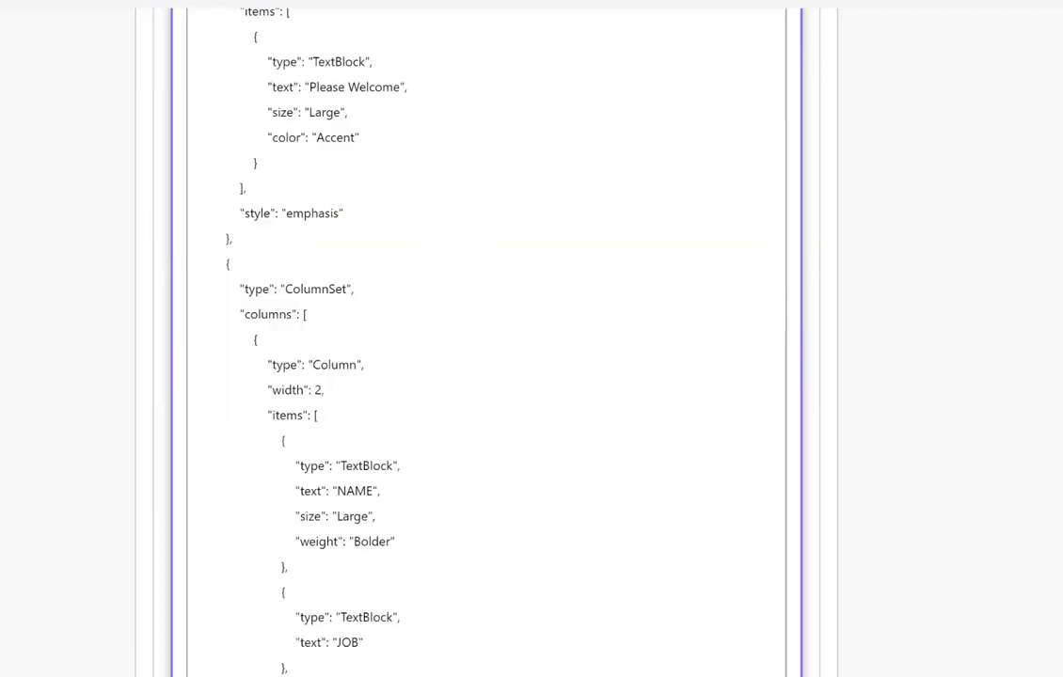
# Replace the NAME text in the card JSON with the Display Name dynamic value from Get user profile (V2).
pyautogui.scroll(4, 486, 376)
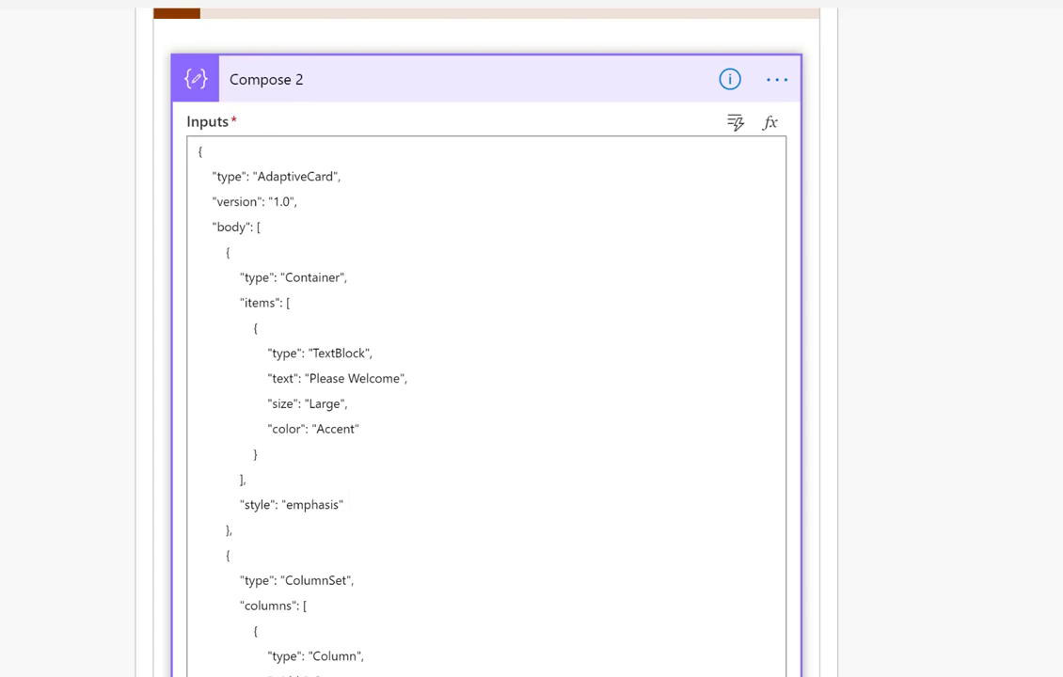
pyautogui.scroll(-5, 455, 361)
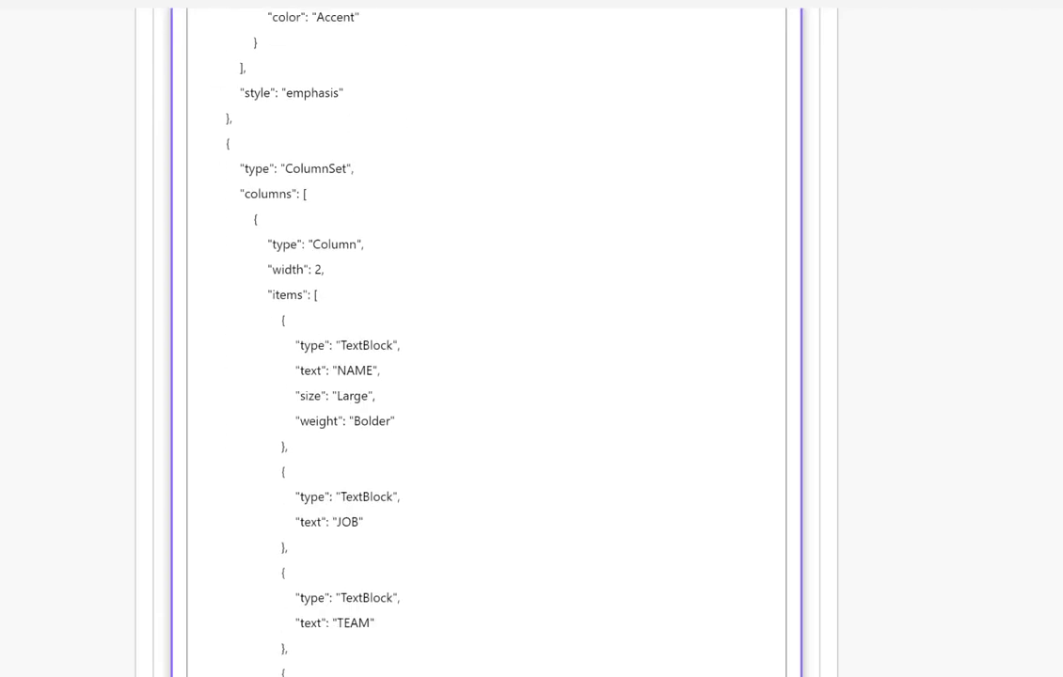
pyautogui.click(373, 347)
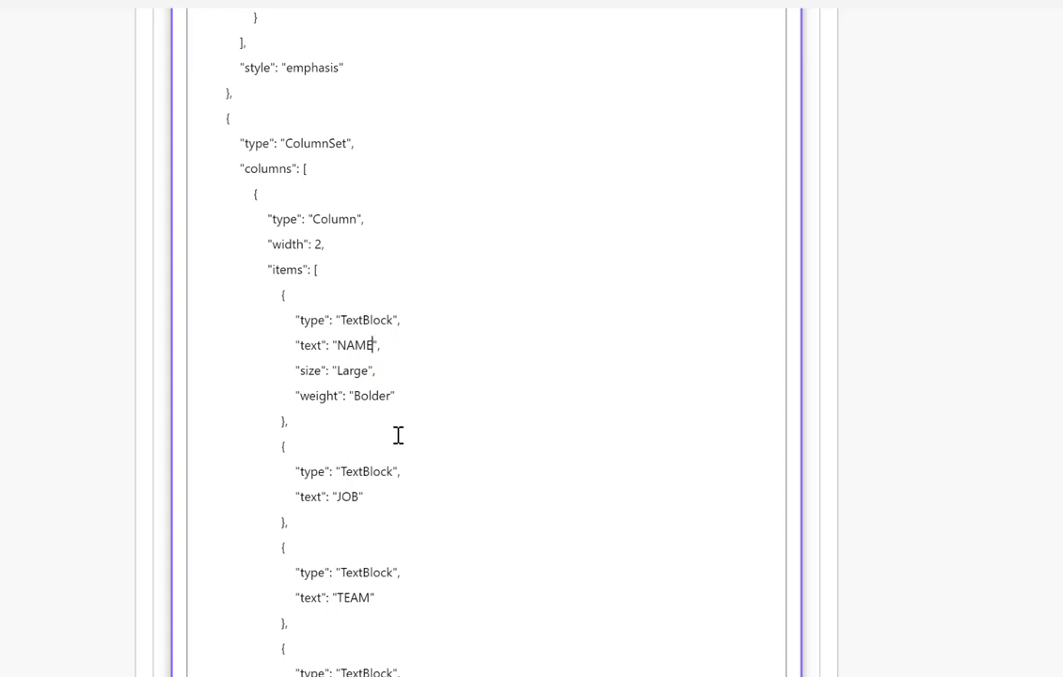
pyautogui.press('BackSpace')
pyautogui.press('BackSpace')
pyautogui.press('BackSpace')
pyautogui.press('/')
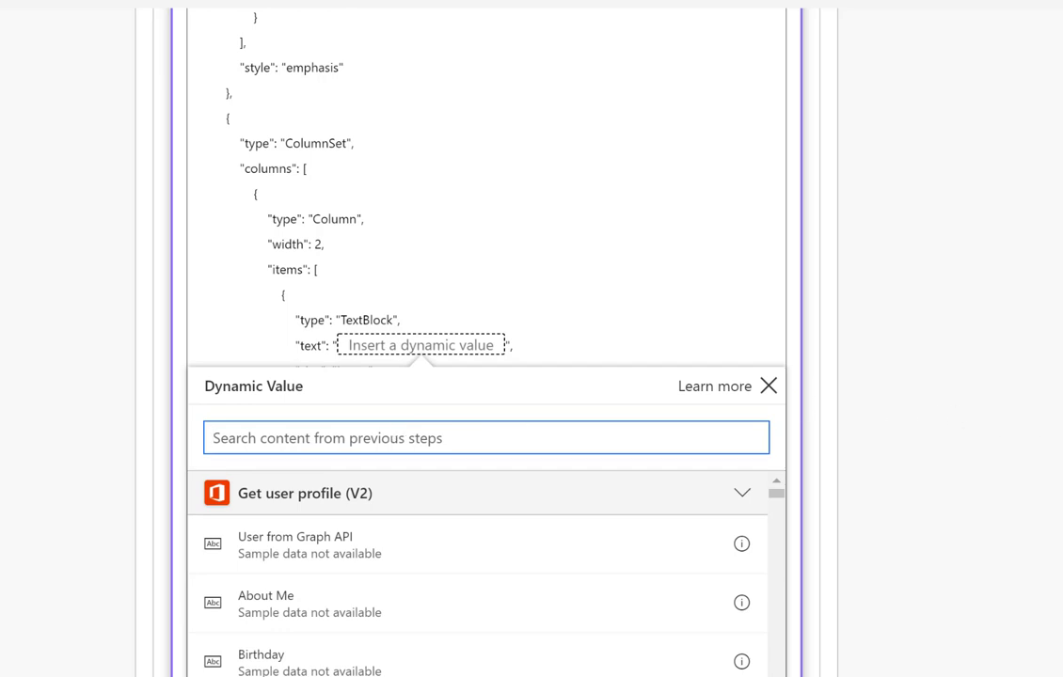
pyautogui.press('Escape')
pyautogui.scroll(8, 486, 338)
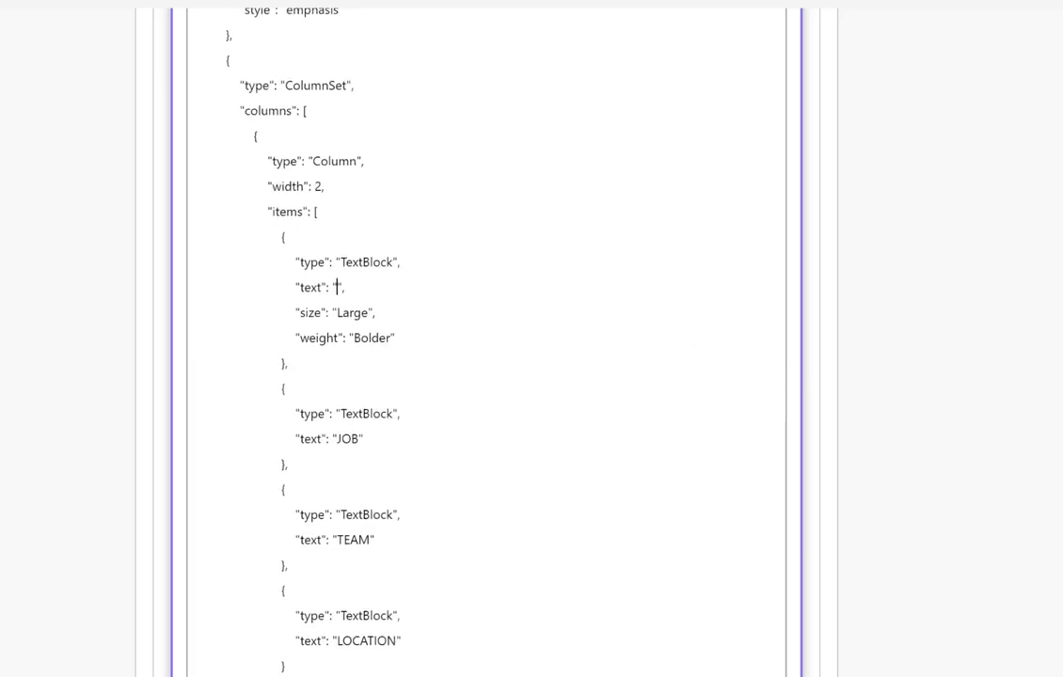
pyautogui.scroll(-3, 486, 339)
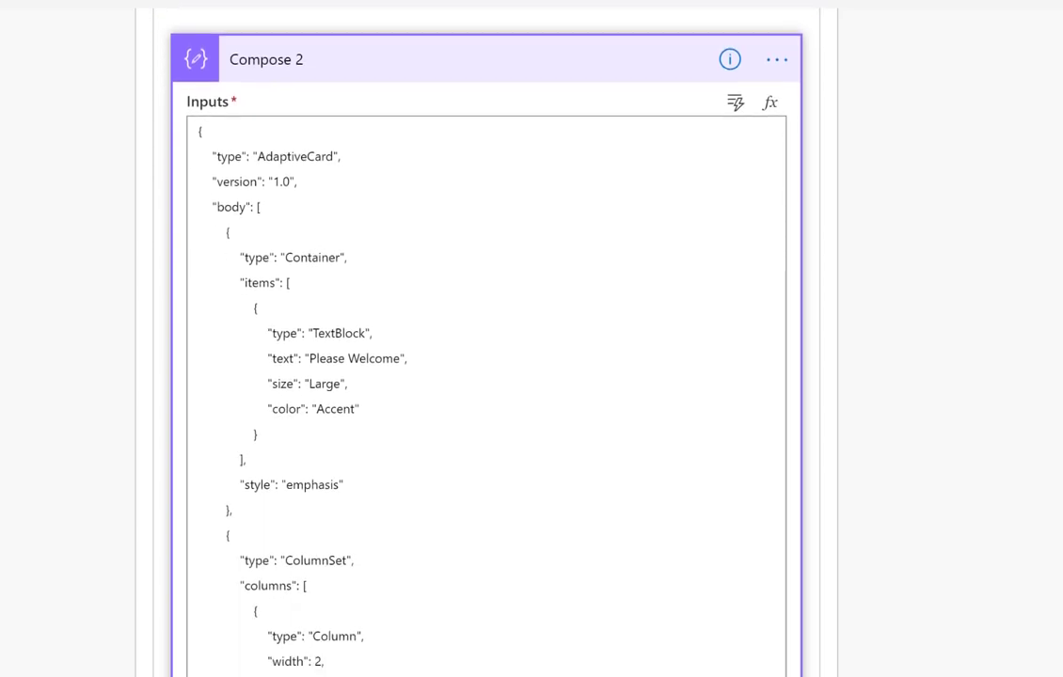
pyautogui.scroll(-5, 486, 339)
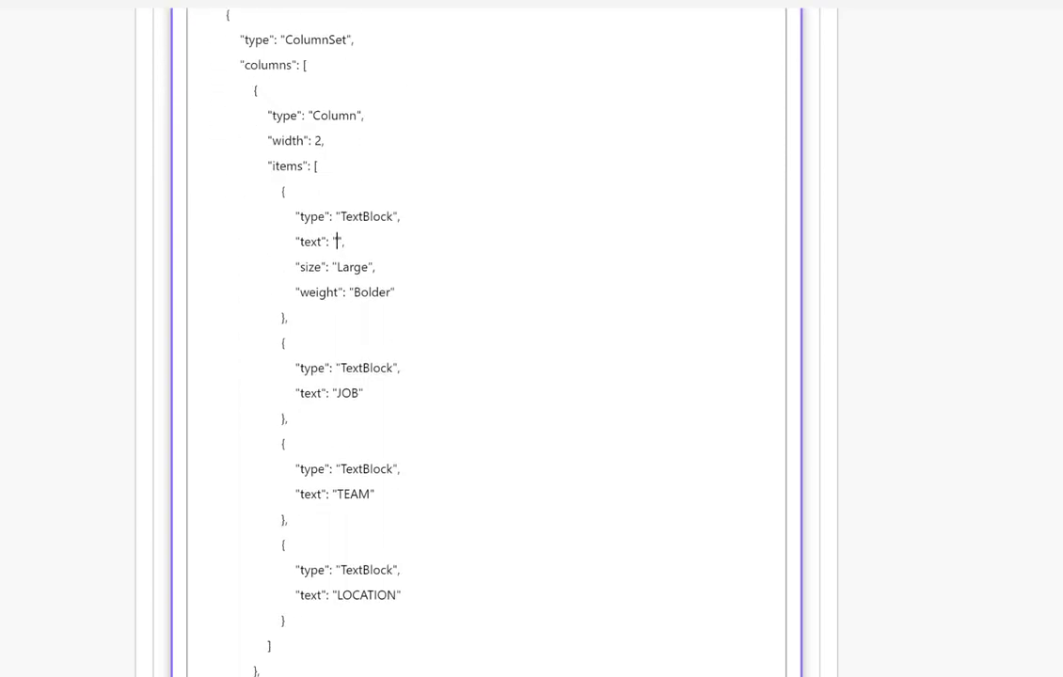
pyautogui.click(340, 242)
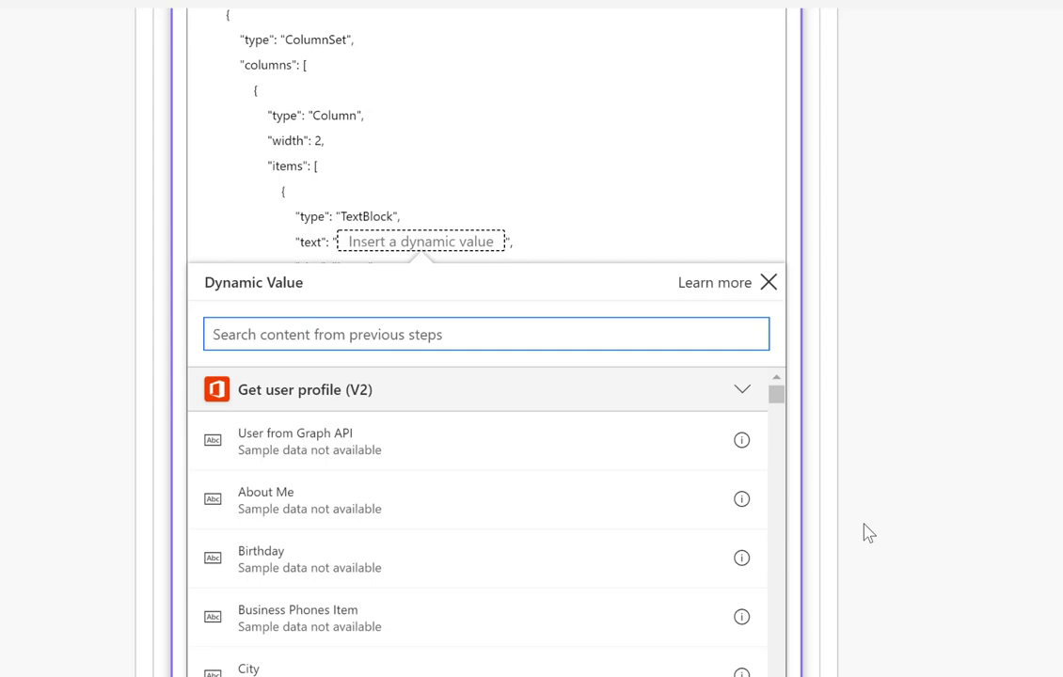
pyautogui.write('di')
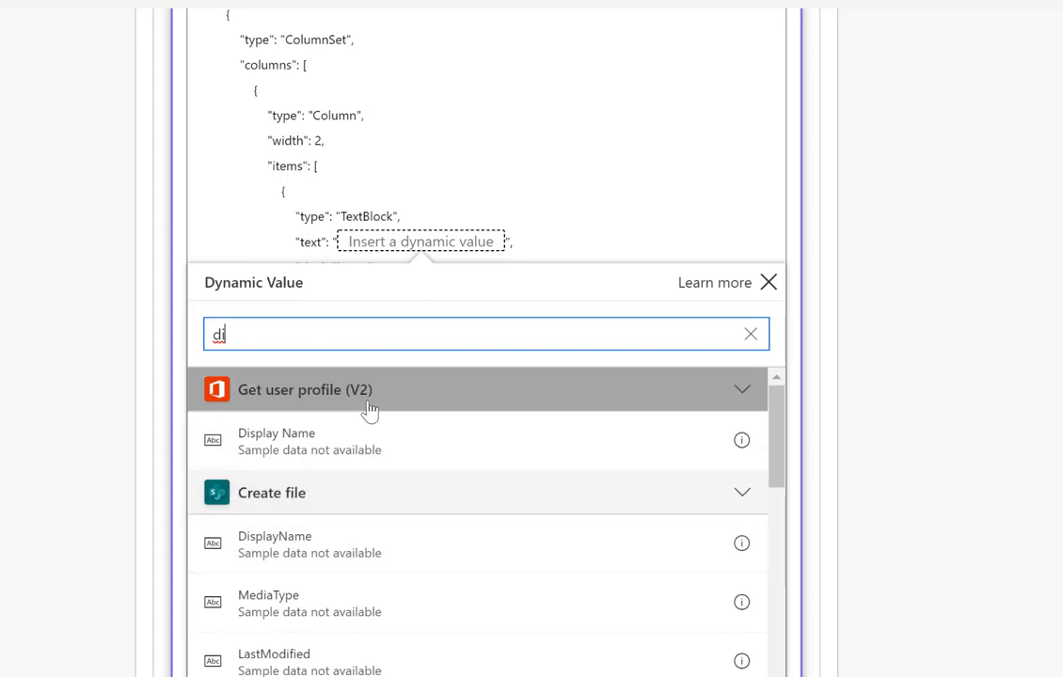
pyautogui.click(289, 452)
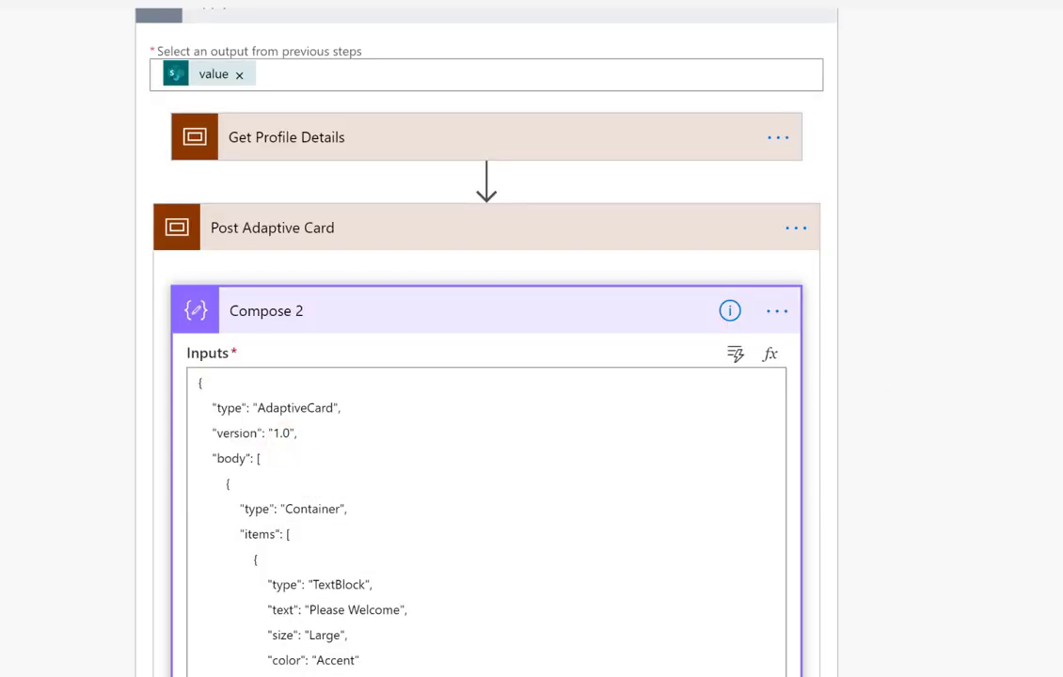
# Replace the JOB, TEAM and LOCATION texts with the user profile's Job Title, Department and Office Location dynamic values.
pyautogui.scroll(-6, 486, 376)
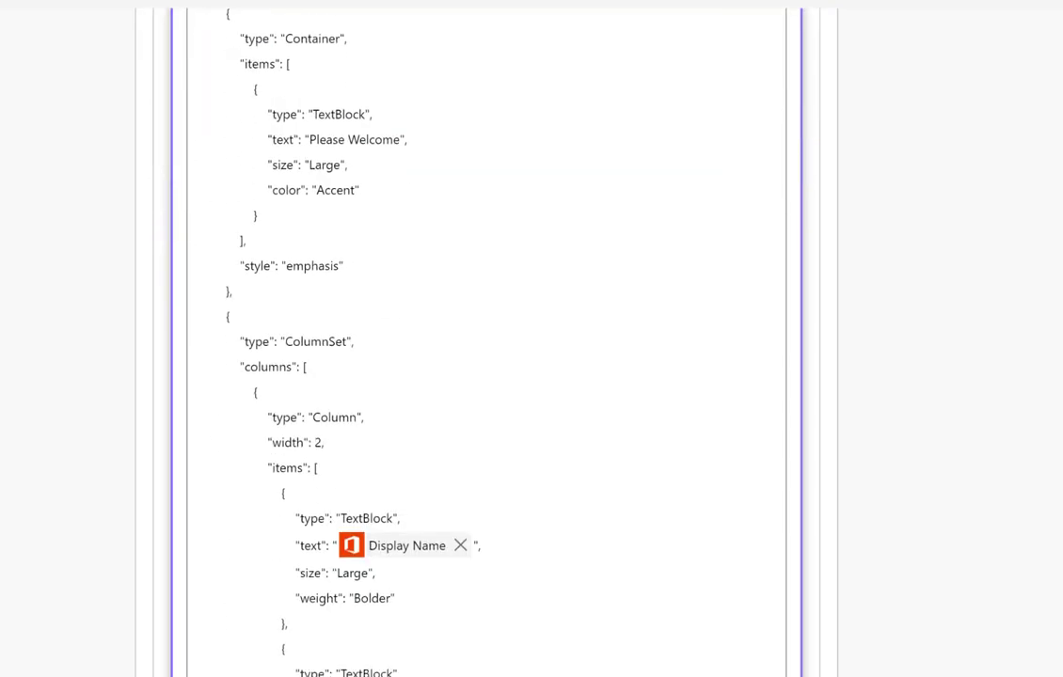
pyautogui.scroll(-1, 1044, 517)
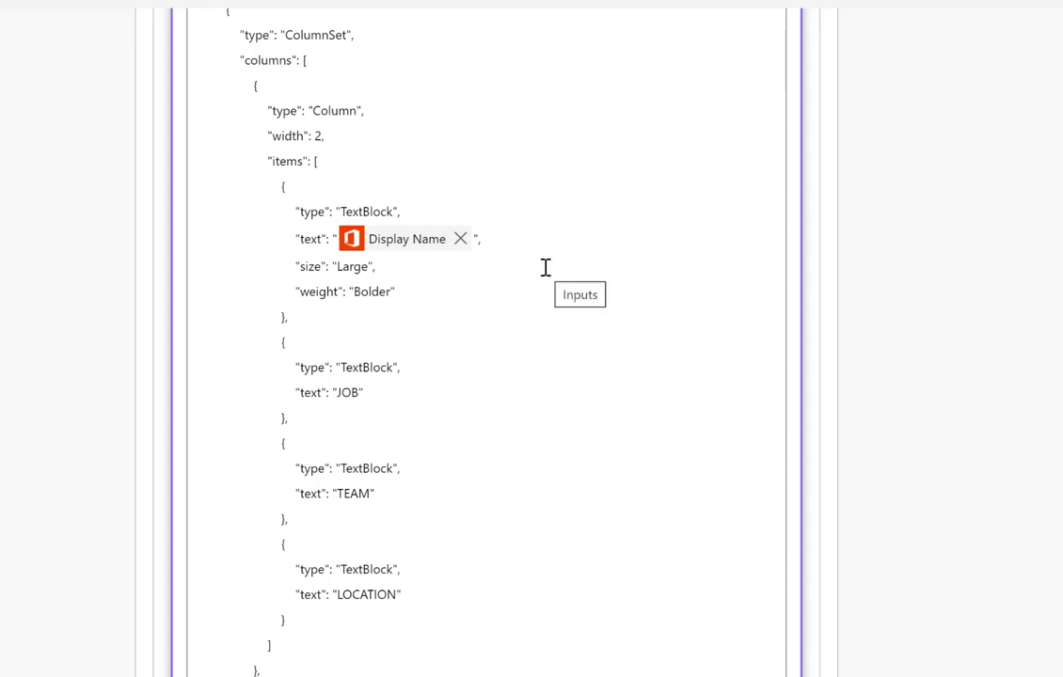
pyautogui.doubleClick(355, 392)
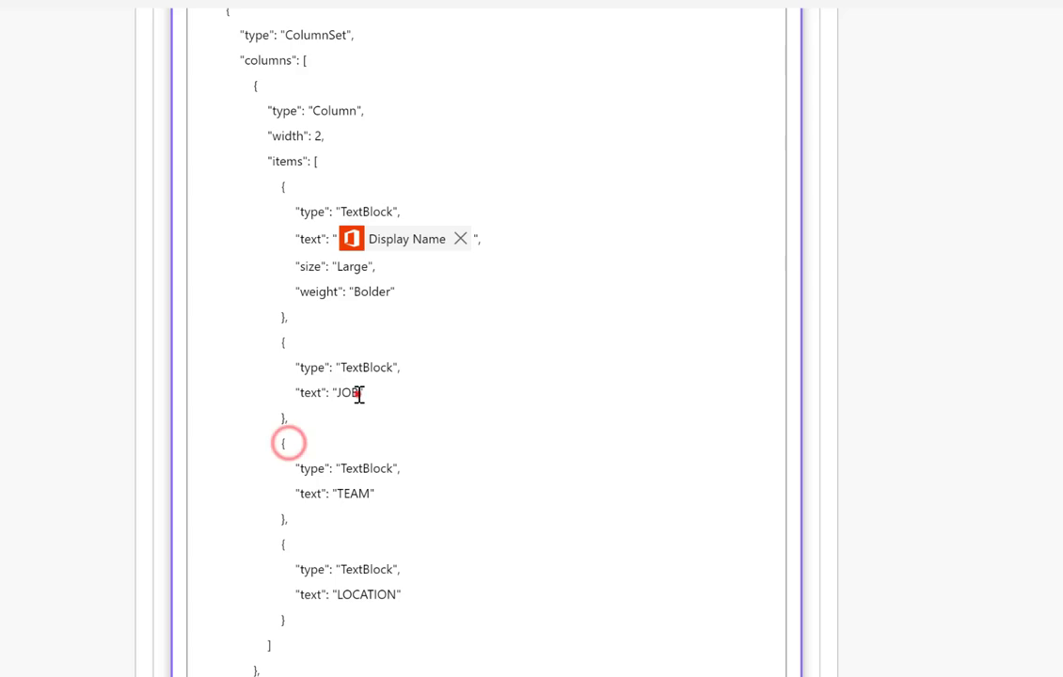
pyautogui.press('BackSpace')
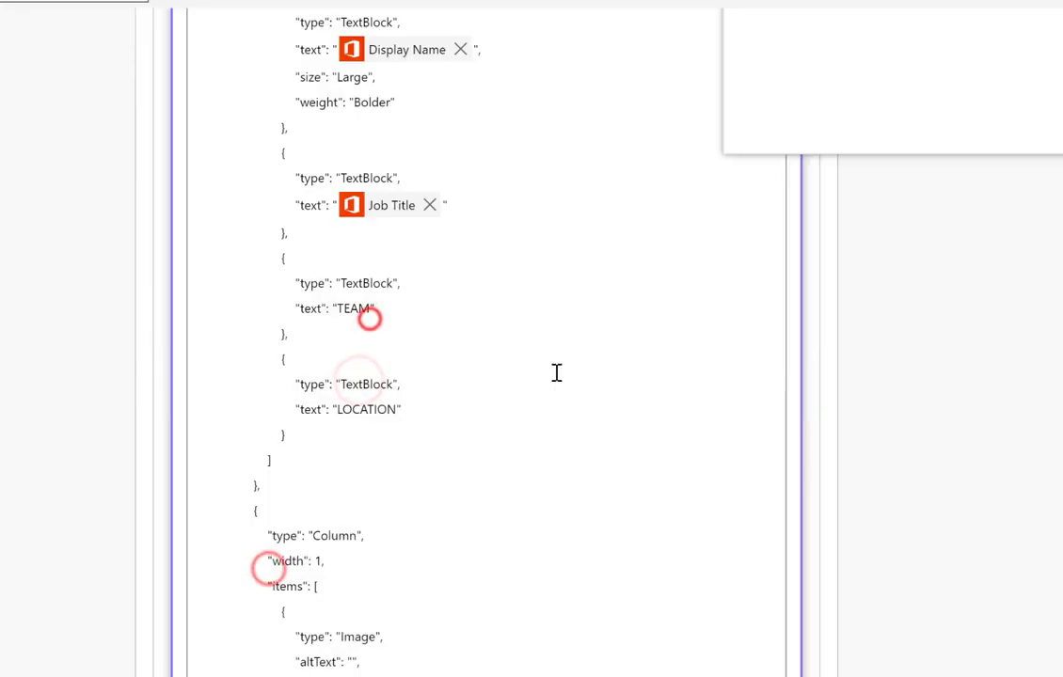
pyautogui.write('dep')
pyautogui.click(282, 480)
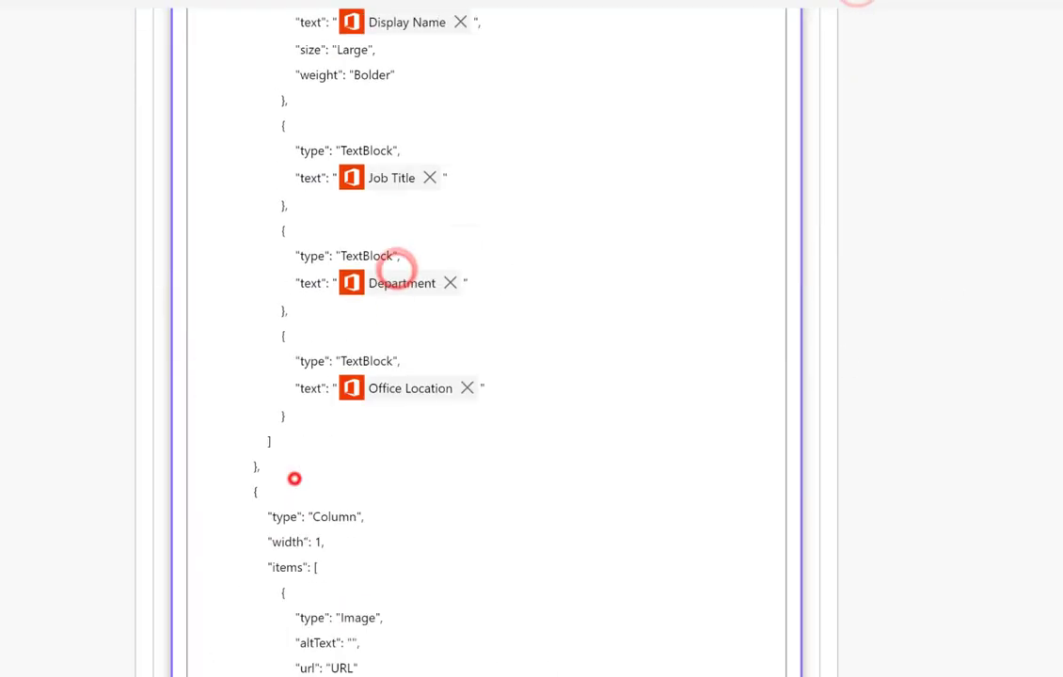
# Set the Image element's altText to the Display Name dynamic value from Get user profile (V2).
pyautogui.scroll(2, 1007, 515)
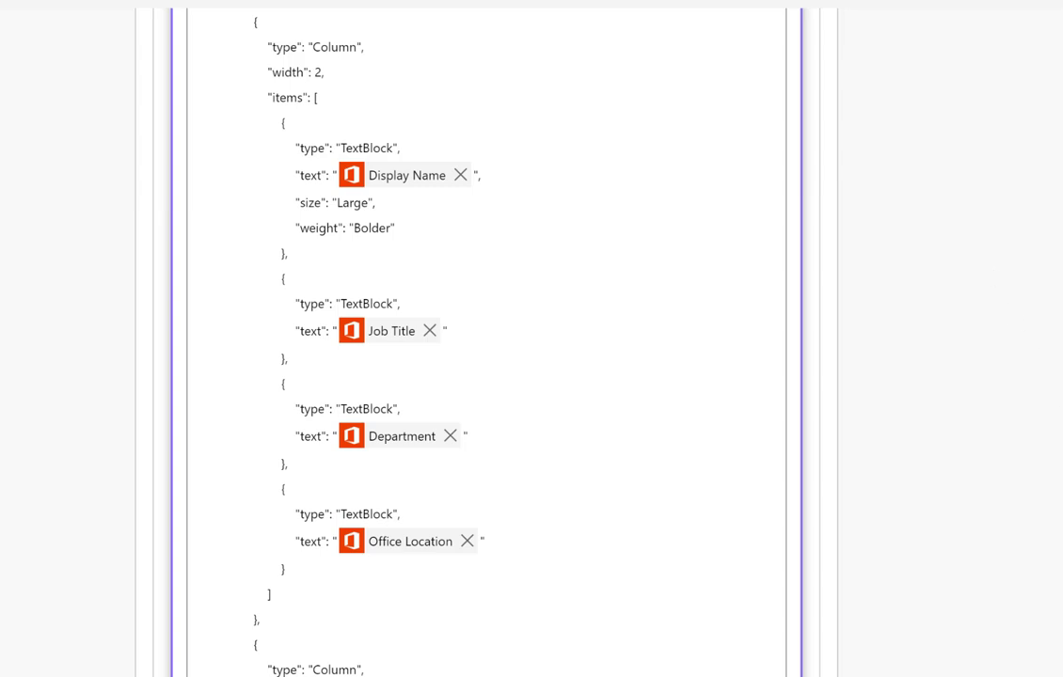
pyautogui.scroll(-5, 486, 338)
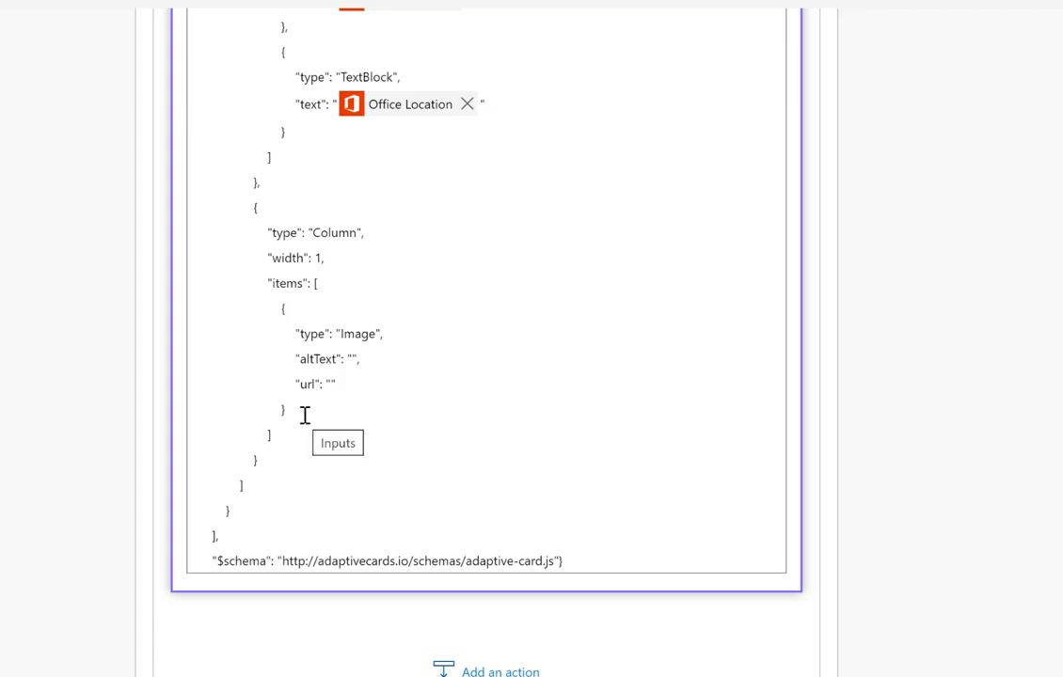
pyautogui.click(350, 359)
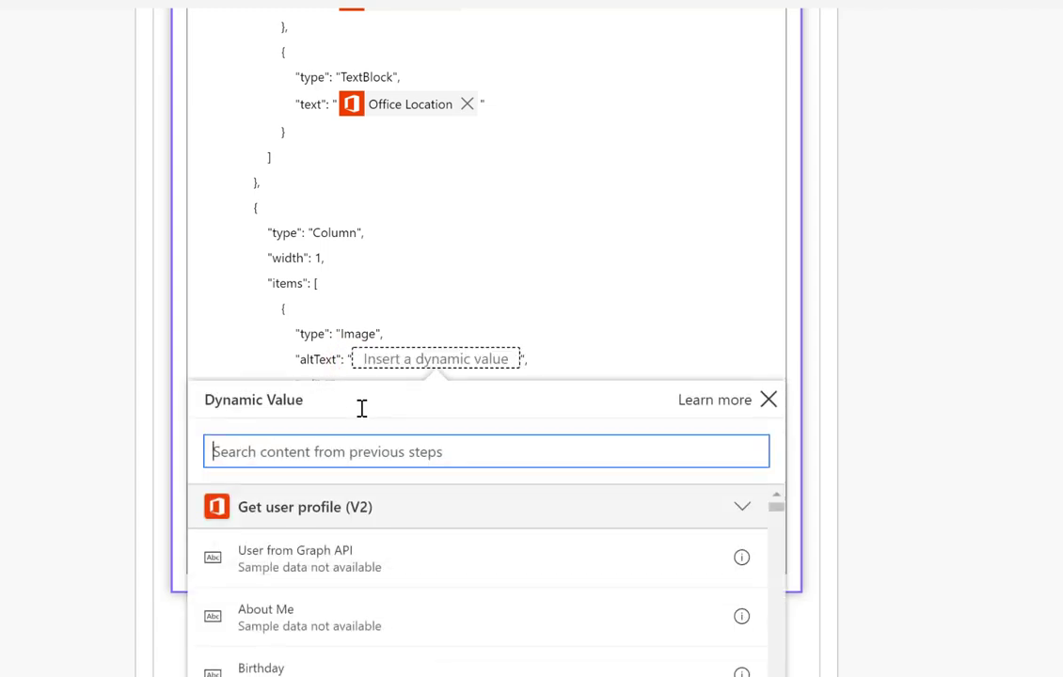
pyautogui.write('dis')
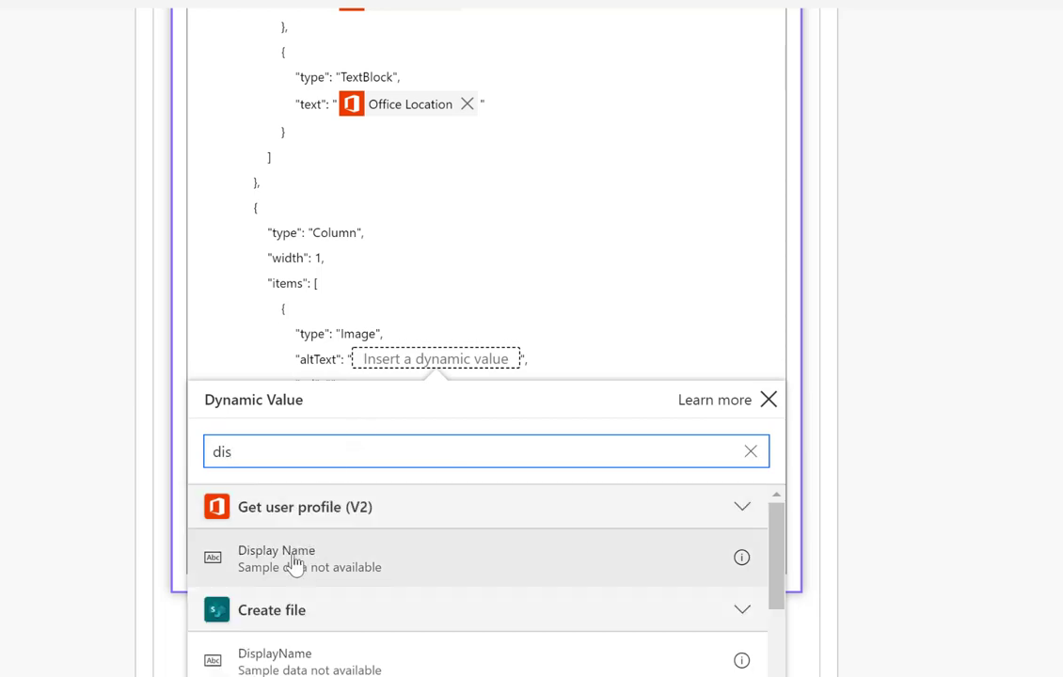
pyautogui.click(294, 557)
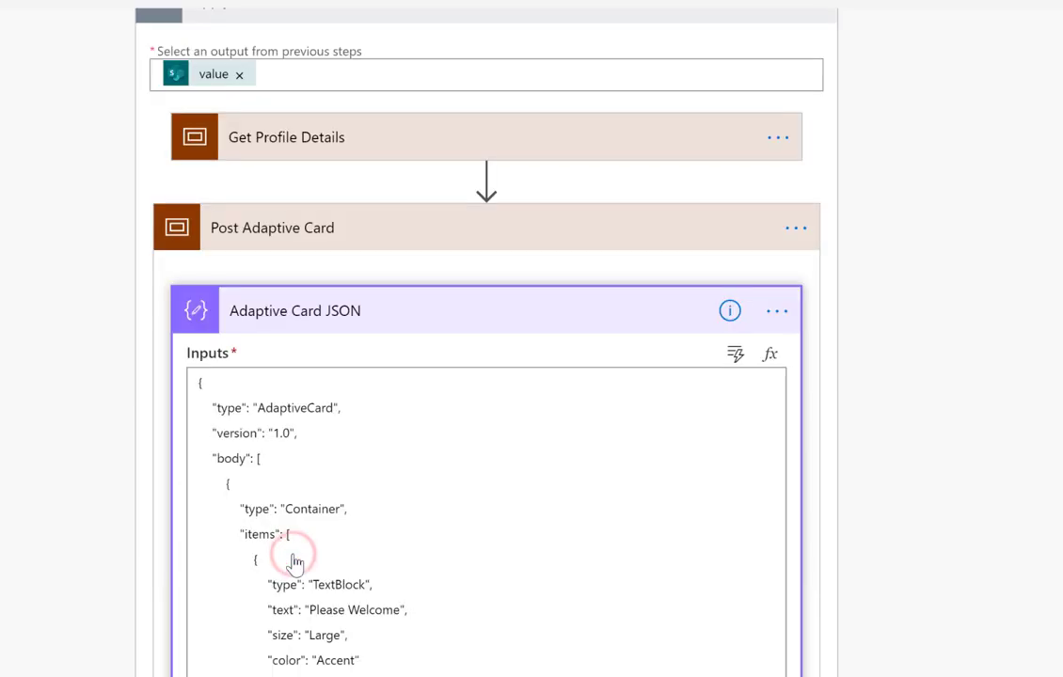
pyautogui.scroll(-13, 486, 376)
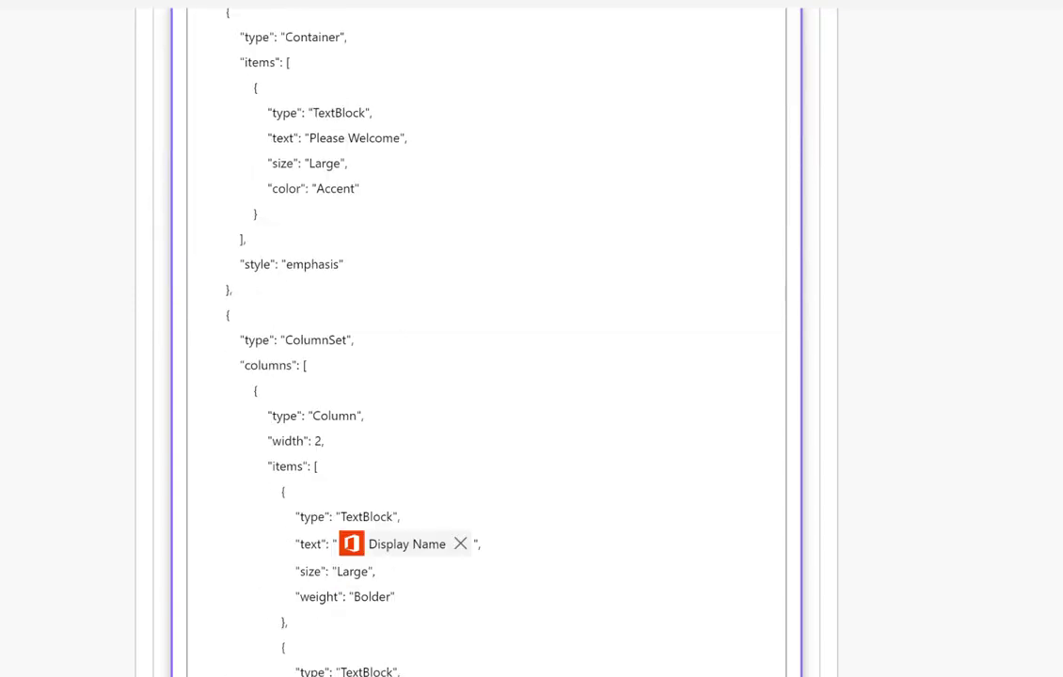
pyautogui.scroll(-2, 687, 617)
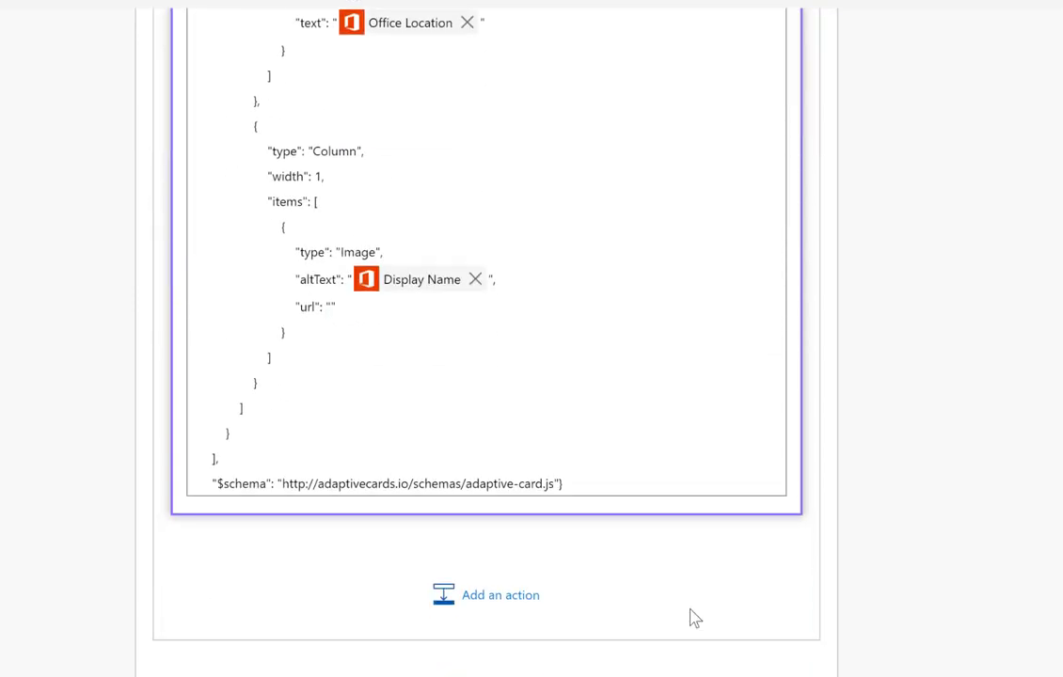
pyautogui.click(330, 310)
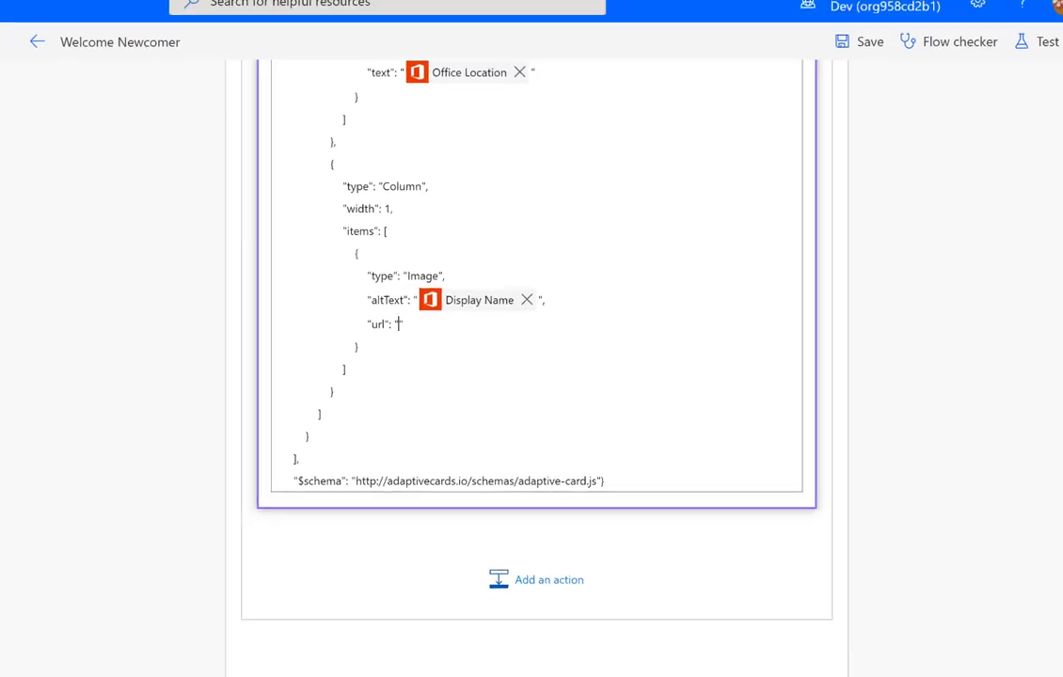
pyautogui.click(428, 19)
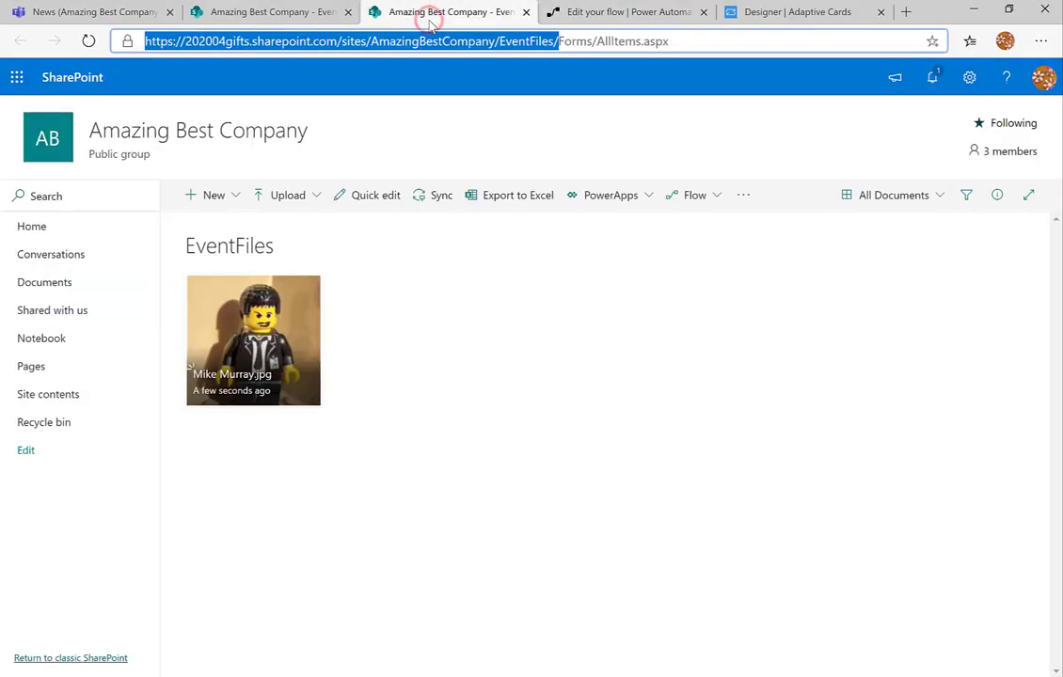
pyautogui.click(356, 41)
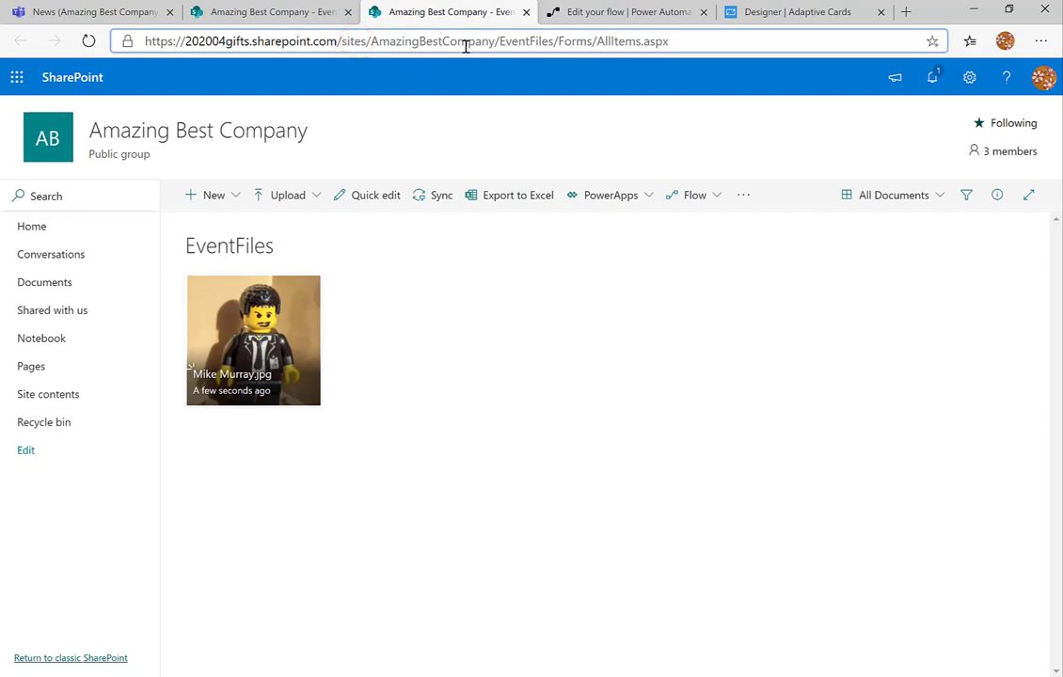
pyautogui.moveTo(499, 42); pyautogui.dragTo(117, 39)
pyautogui.hotkey('ctrl', 'c')
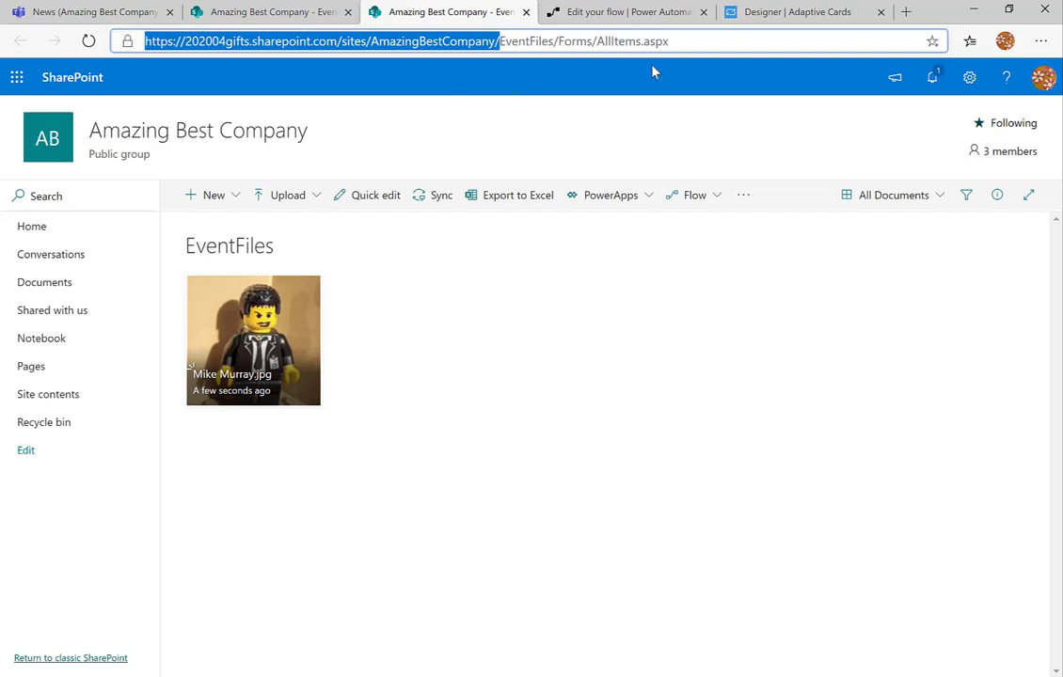
# Return to the flow in Power Automate, paste the site address as the Image url and append the Path dynamic value from Create file.
pyautogui.click(611, 13)
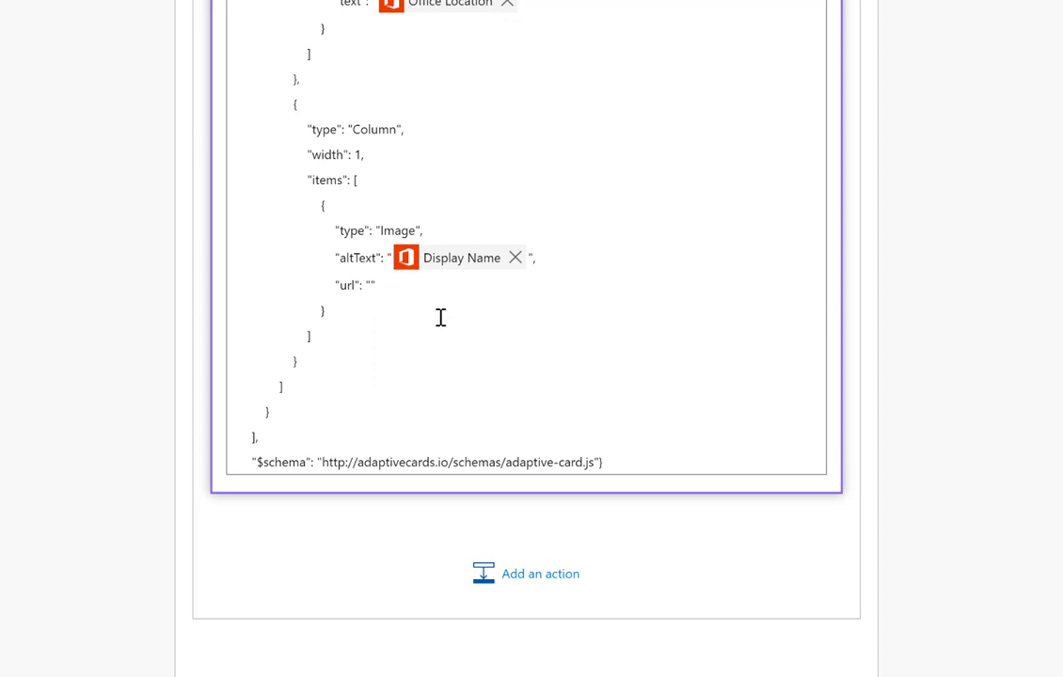
pyautogui.hotkey('ctrl', 'v')
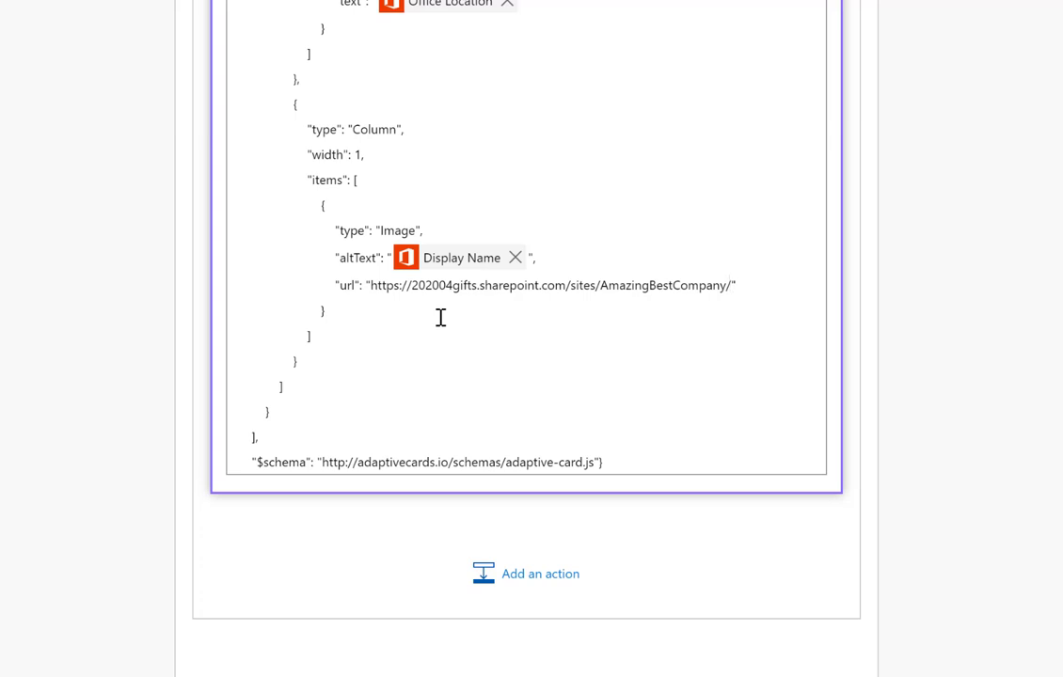
pyautogui.click(440, 318)
pyautogui.write('path')
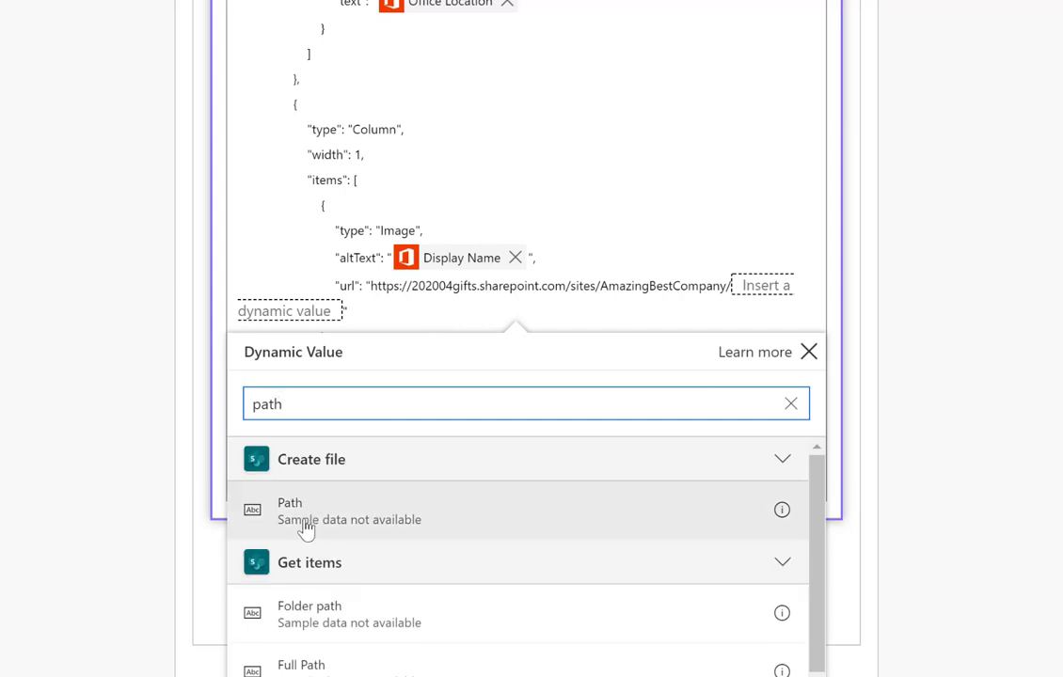
pyautogui.click(304, 513)
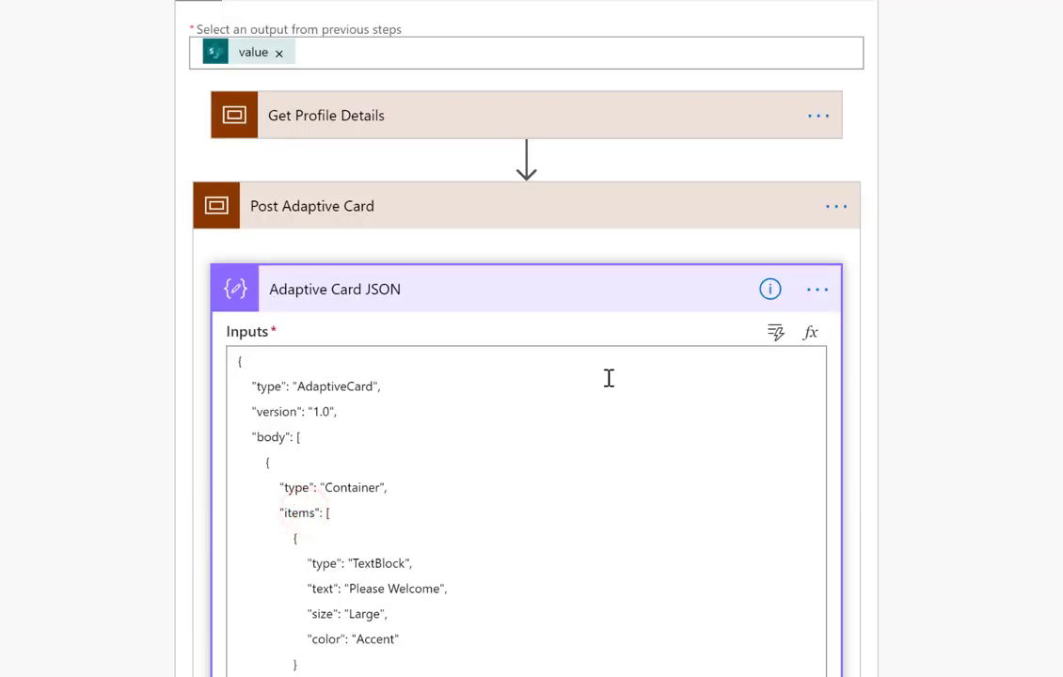
# Check the completed Adaptive Card JSON through to its end and save the flow.
pyautogui.scroll(-15, 527, 376)
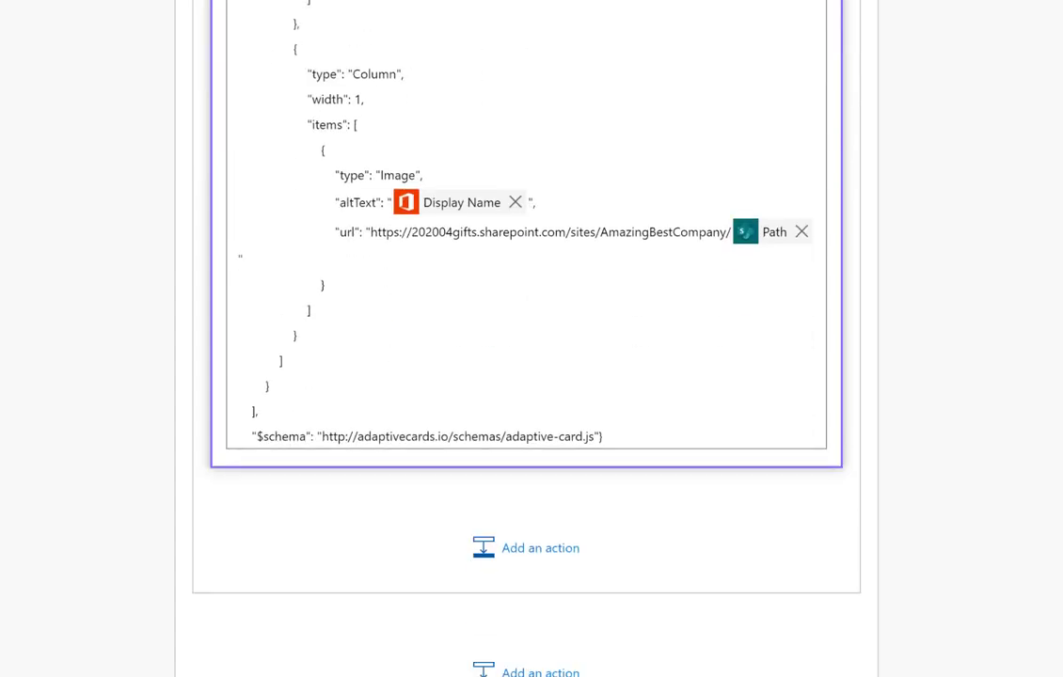
pyautogui.scroll(1, 527, 339)
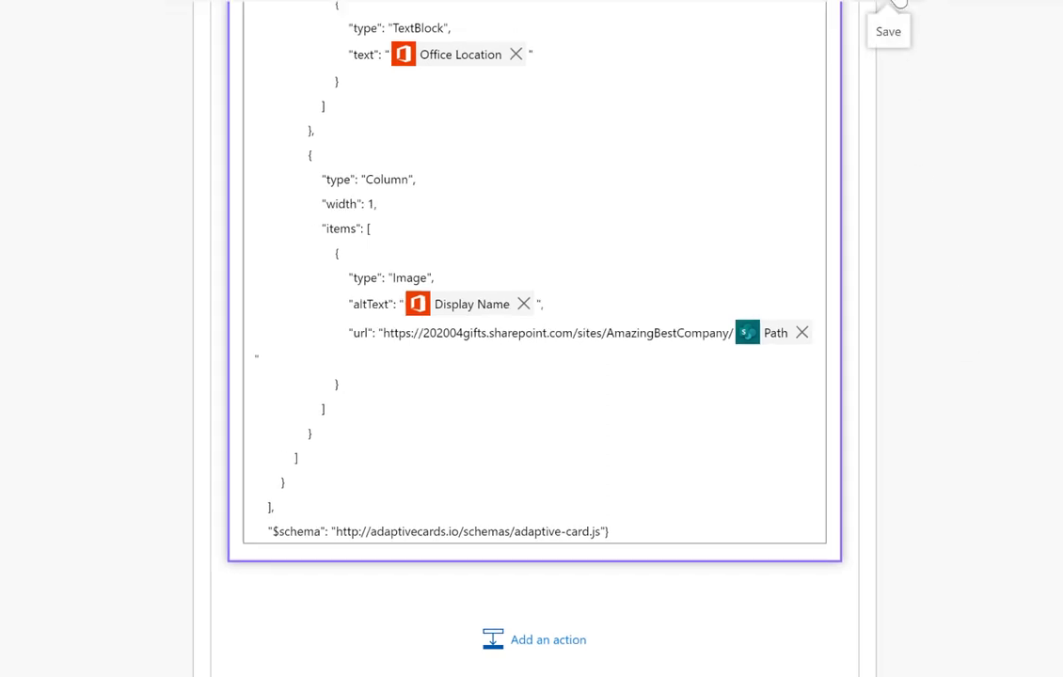
pyautogui.click(899, 1)
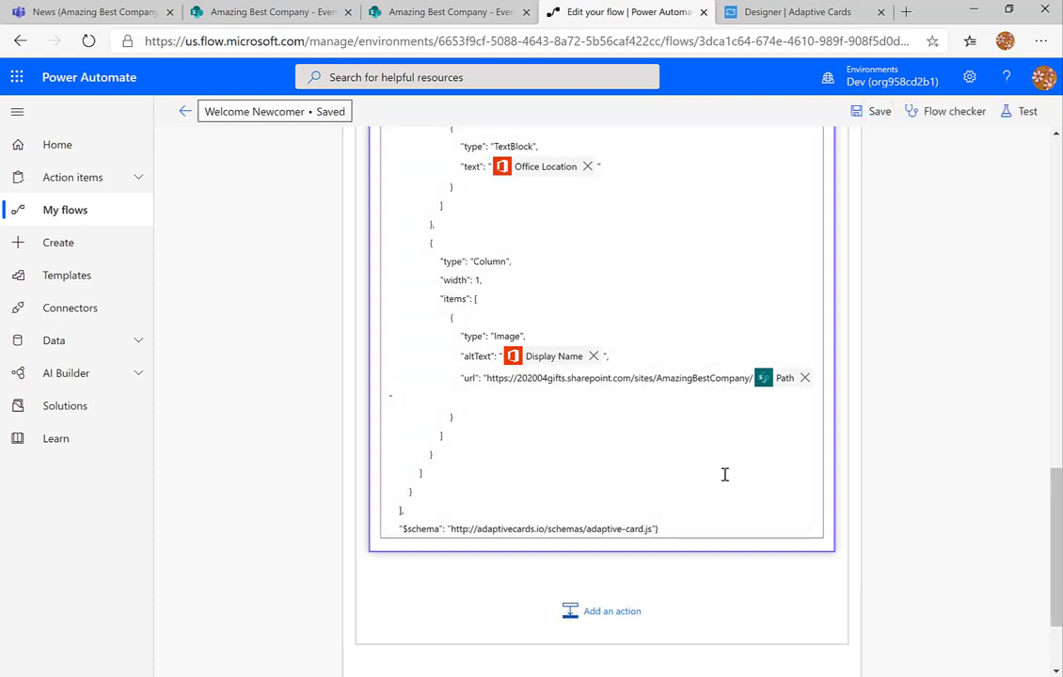
# Add the Teams action "Post your own adaptive card as the Flow bot to a channel (preview)" after Adaptive Card JSON in the Post Adaptive Card scope.
pyautogui.click(613, 612)
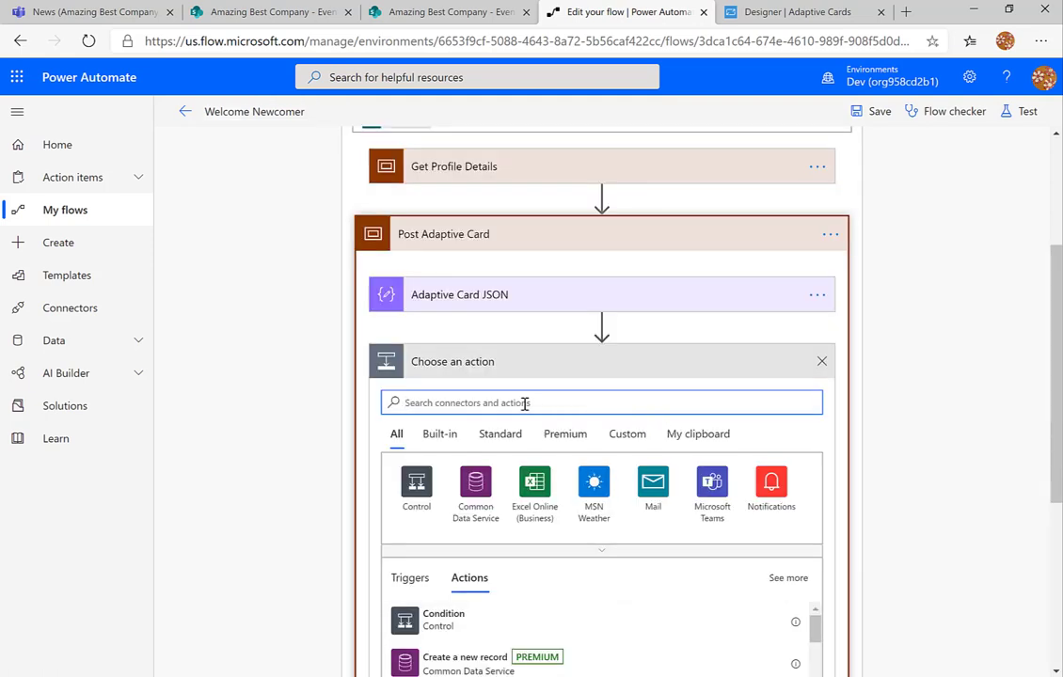
pyautogui.write('adaptive')
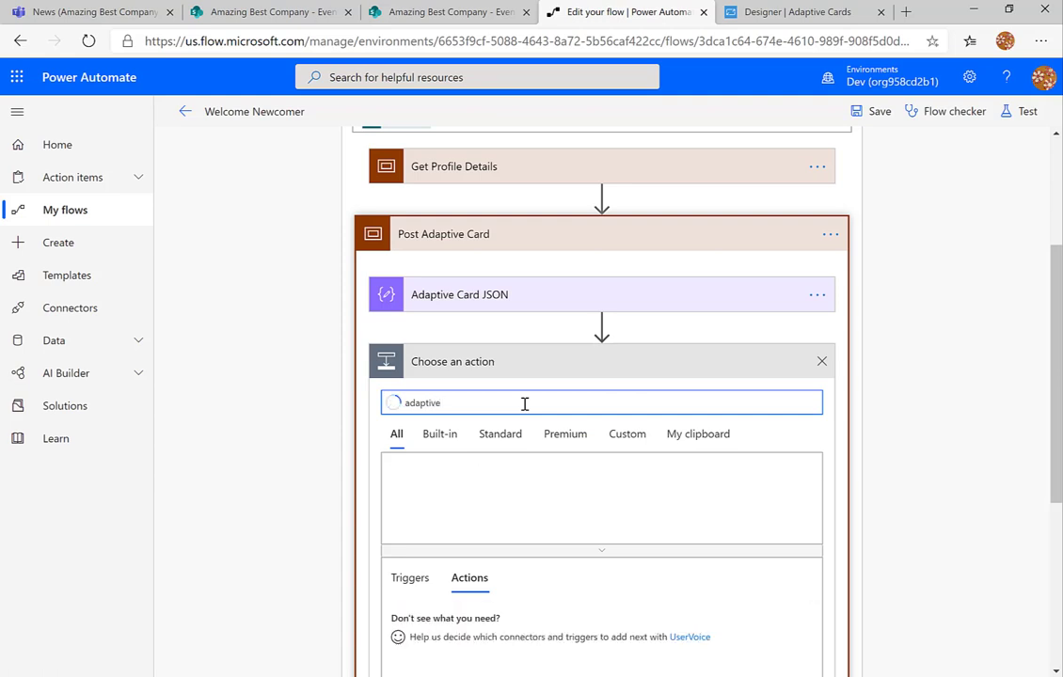
pyautogui.moveTo(1055, 411); pyautogui.dragTo(1044, 520)
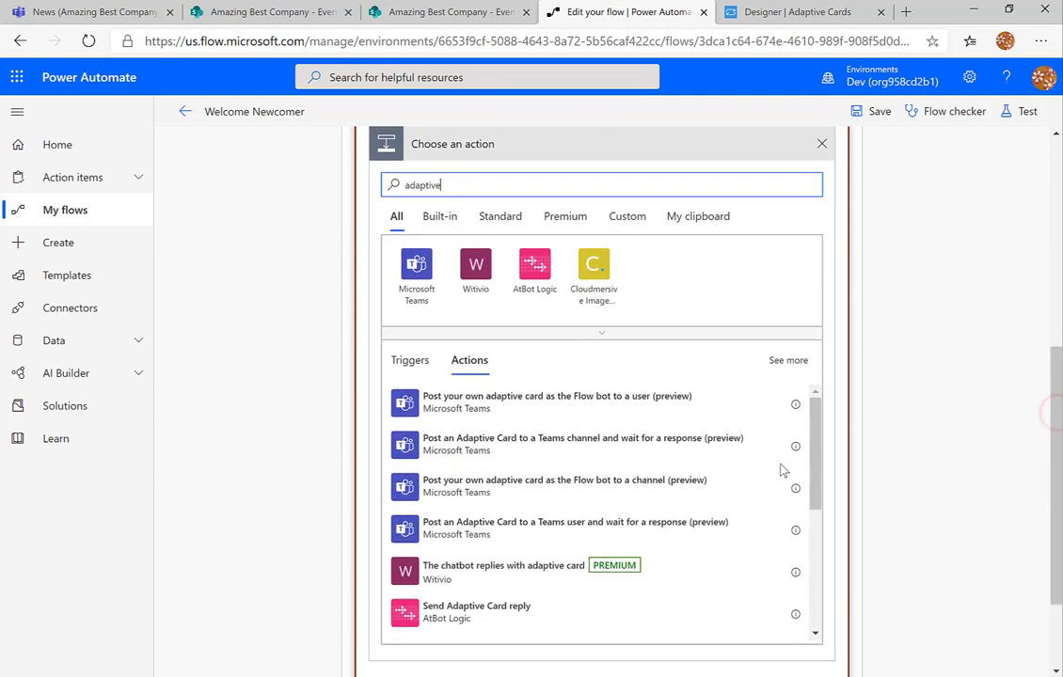
pyautogui.click(575, 489)
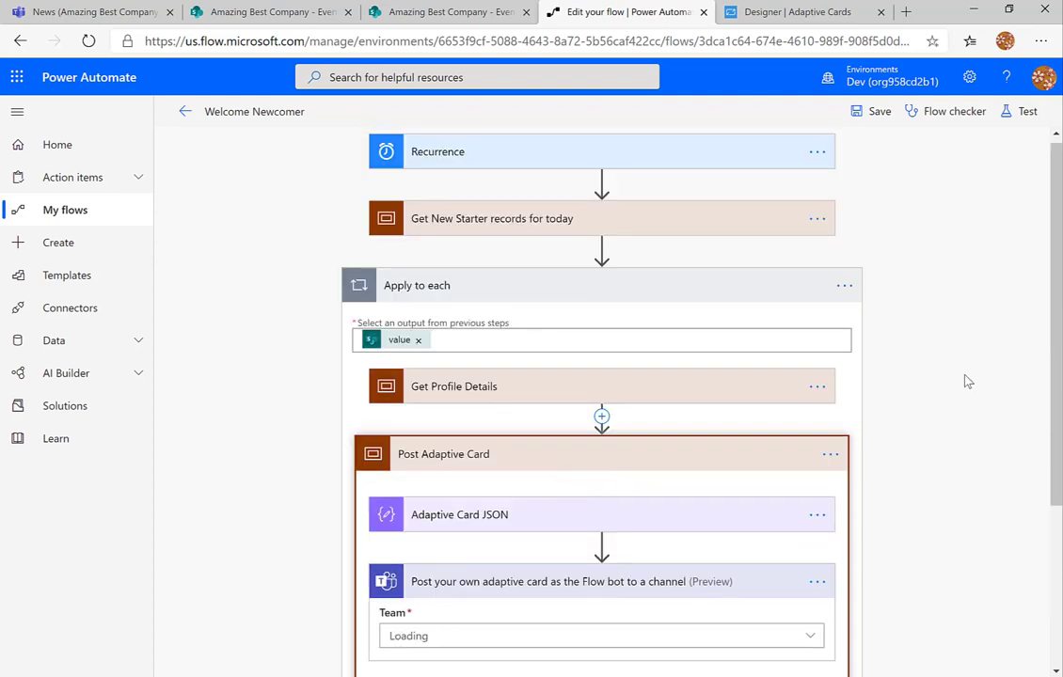
# Set the posting action's Team to Amazing Best Company and its Channel to Team News.
pyautogui.scroll(-2, 1054, 395)
pyautogui.scroll(-5, 1054, 395)
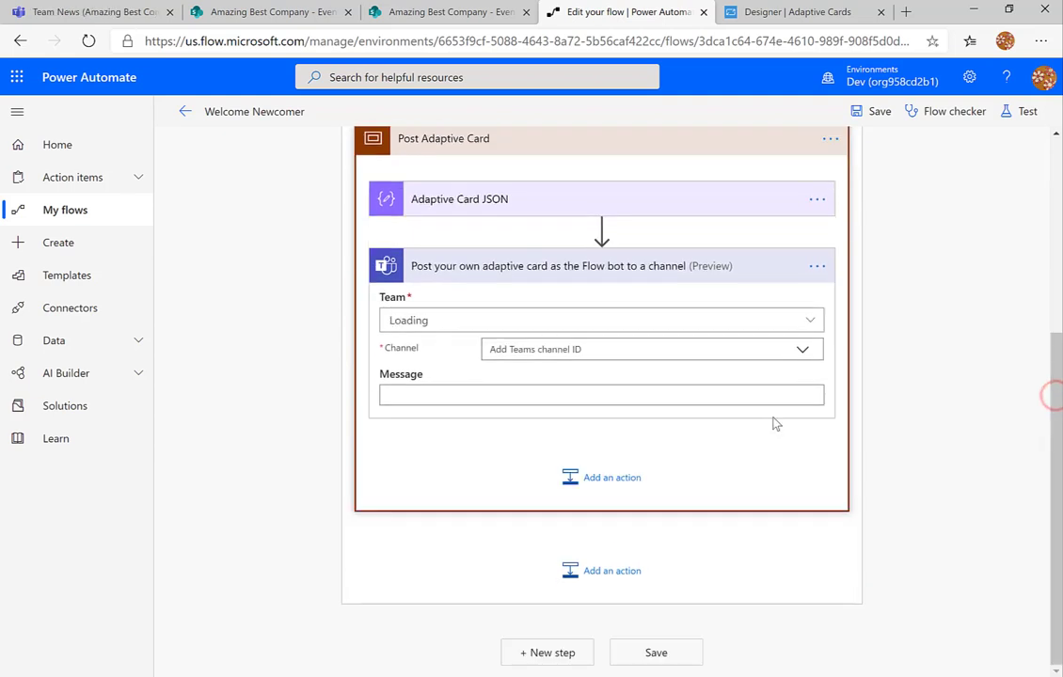
pyautogui.click(810, 320)
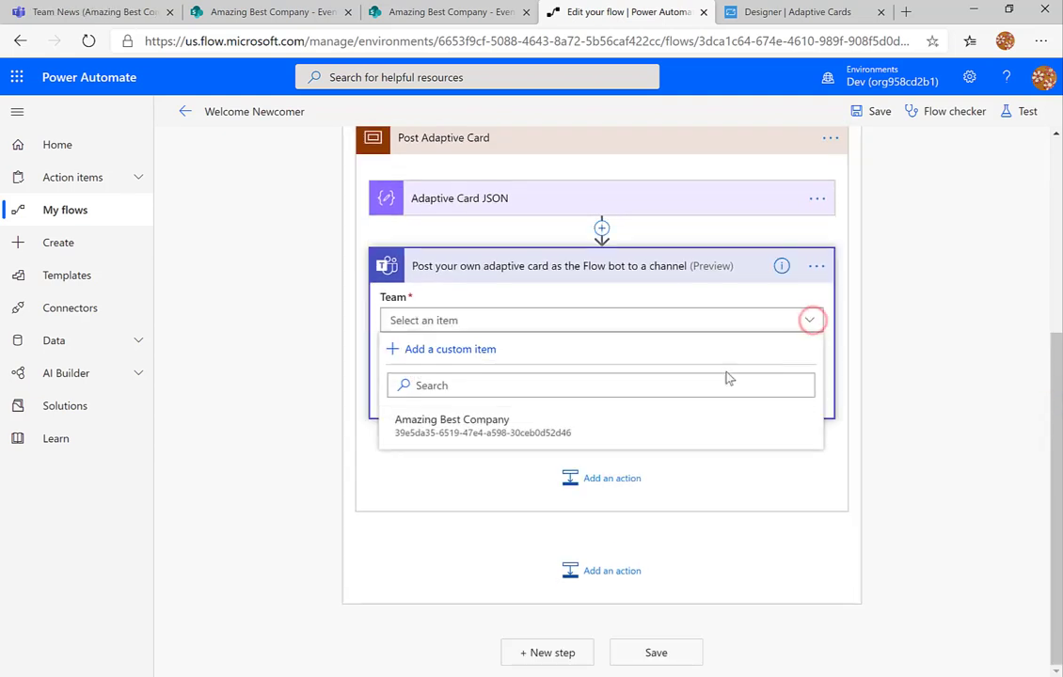
pyautogui.click(688, 428)
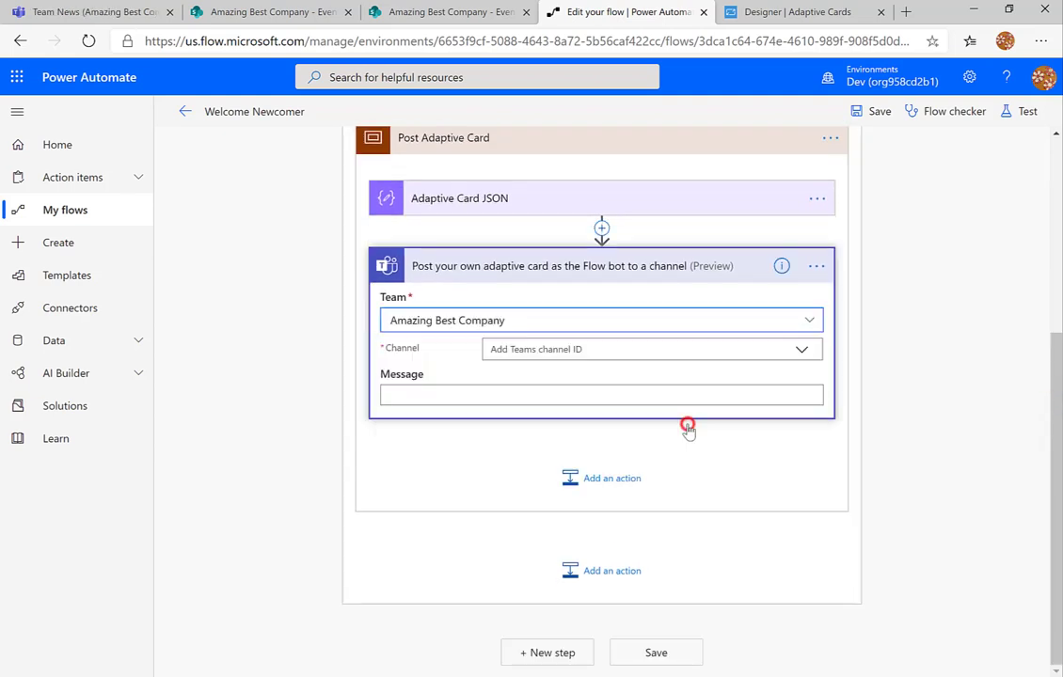
pyautogui.click(802, 352)
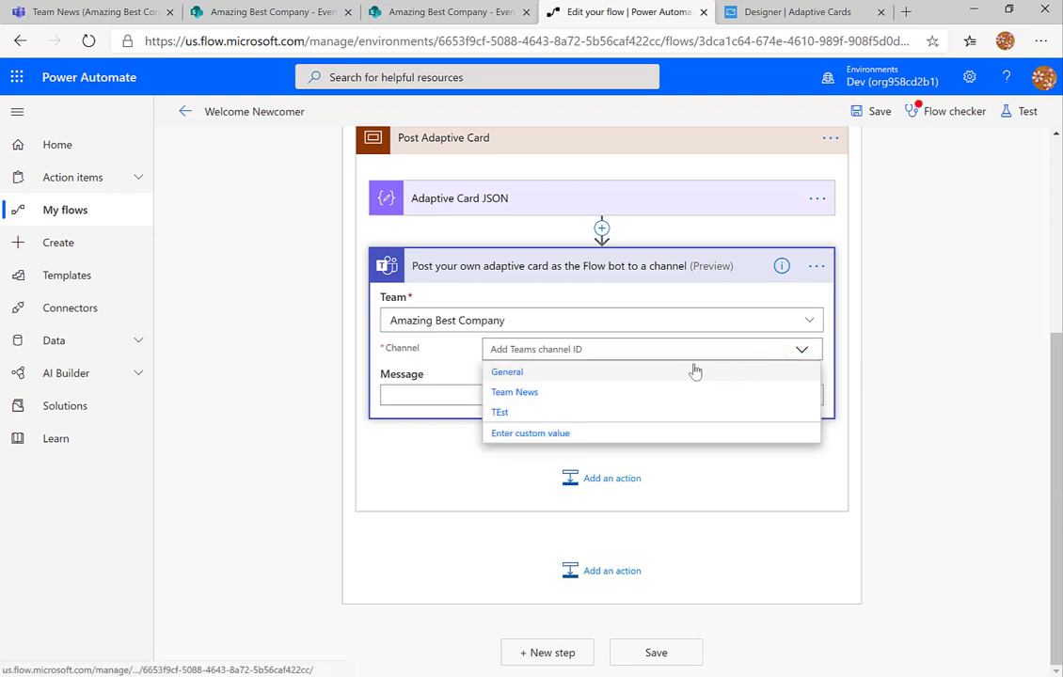
pyautogui.click(583, 400)
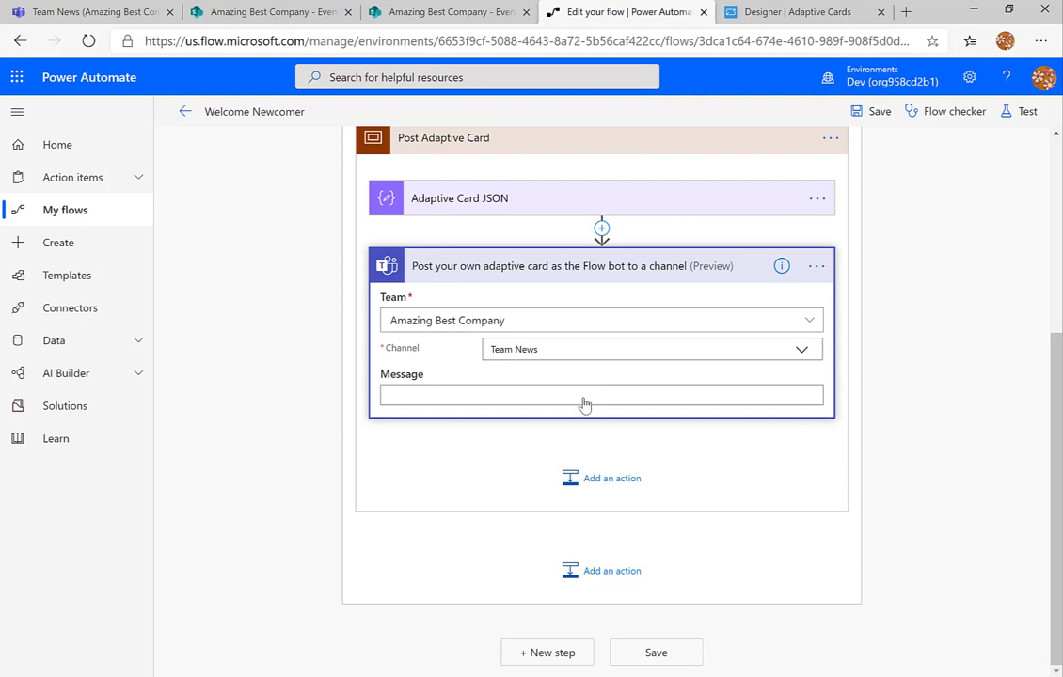
# Insert the Outputs dynamic value from Adaptive Card JSON as the action's Message and save the flow.
pyautogui.click(563, 397)
pyautogui.click(565, 398)
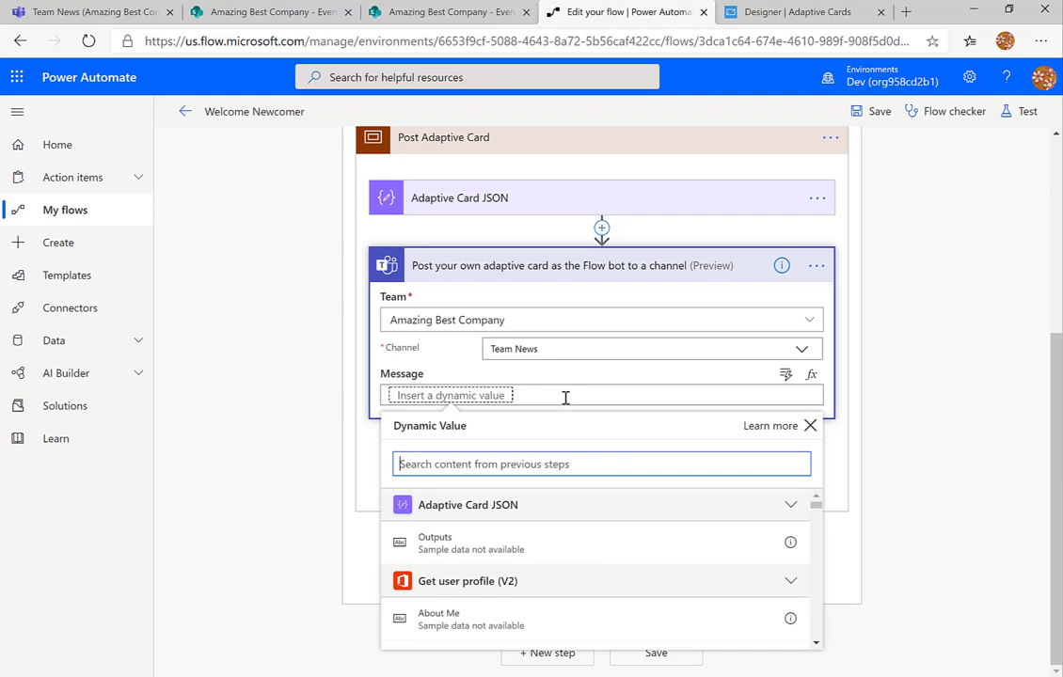
pyautogui.click(455, 544)
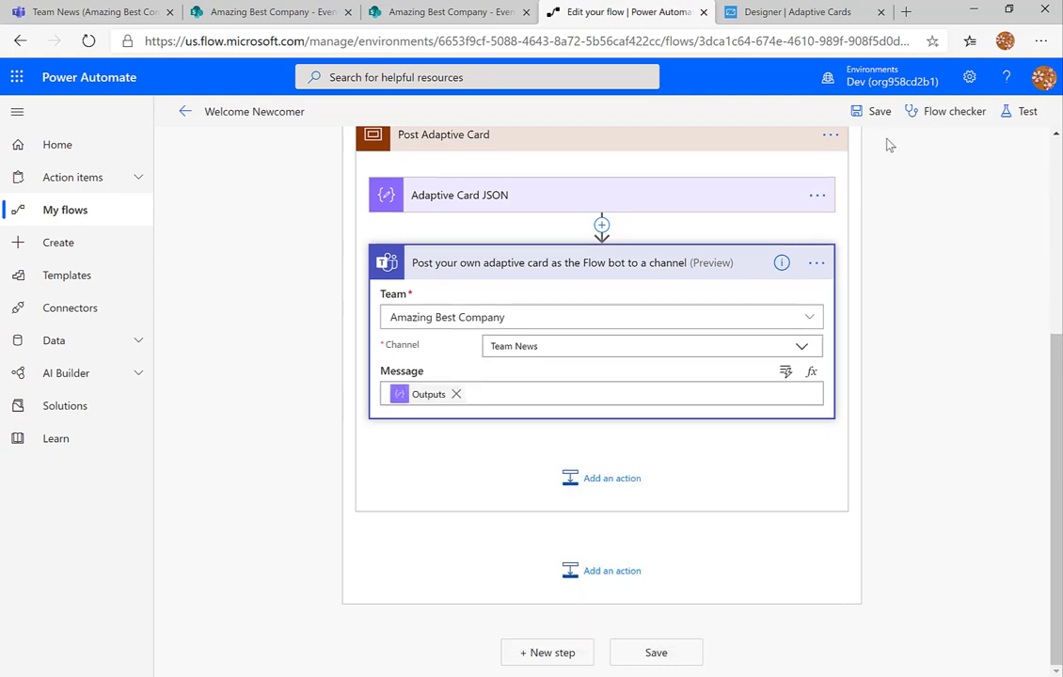
pyautogui.click(878, 111)
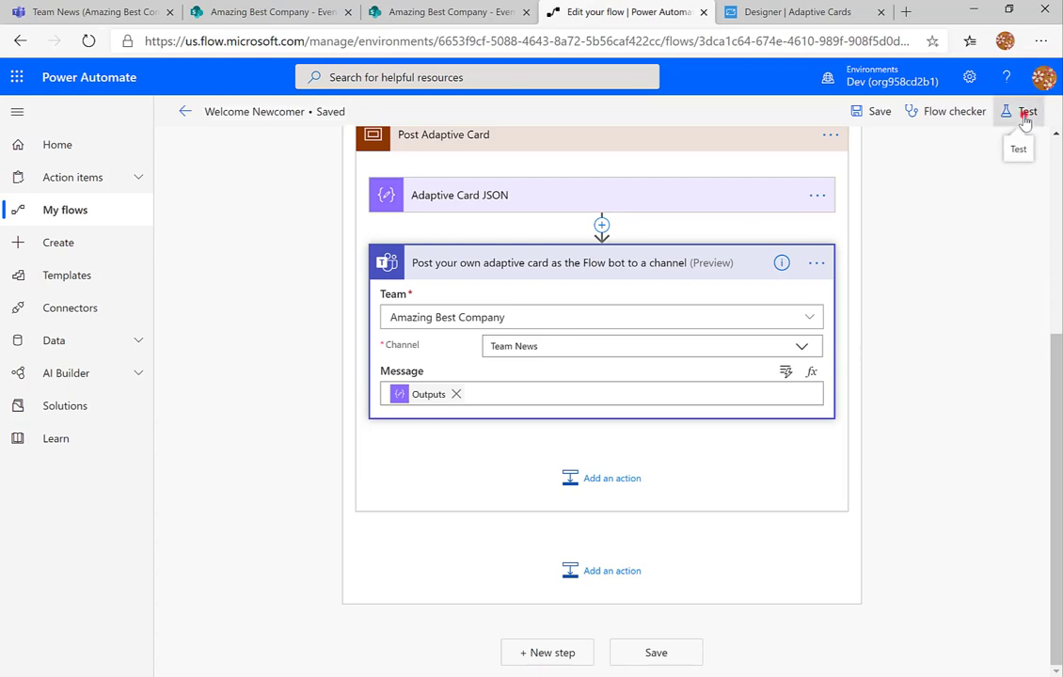
# Test the Welcome Newcomer flow by performing the trigger action manually, and open the run's details.
pyautogui.click(1024, 117)
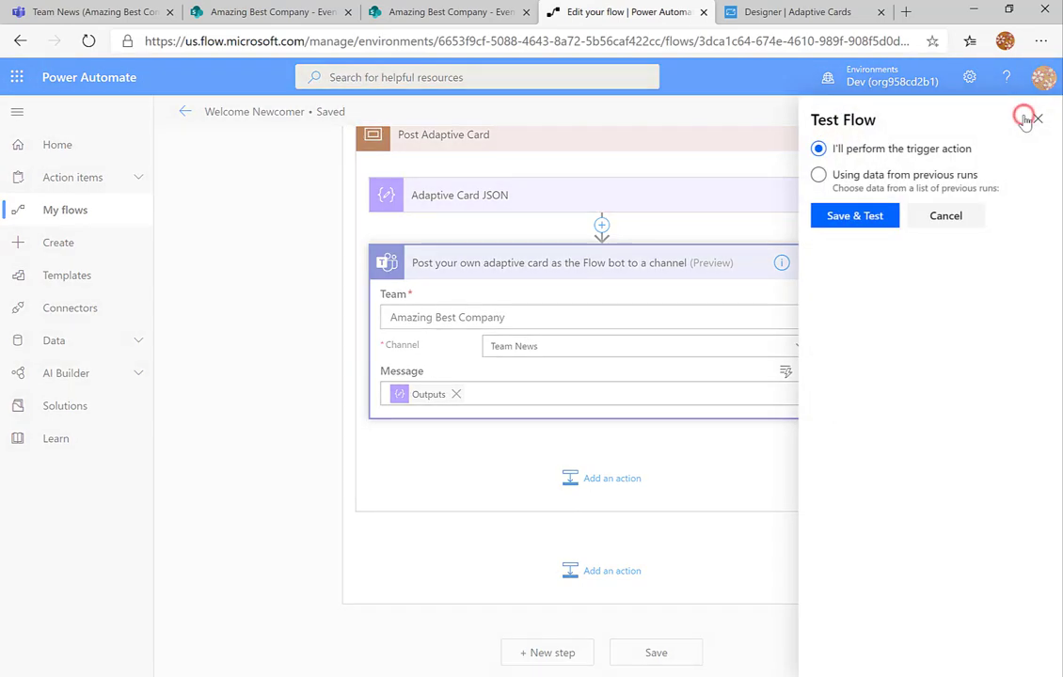
pyautogui.click(879, 214)
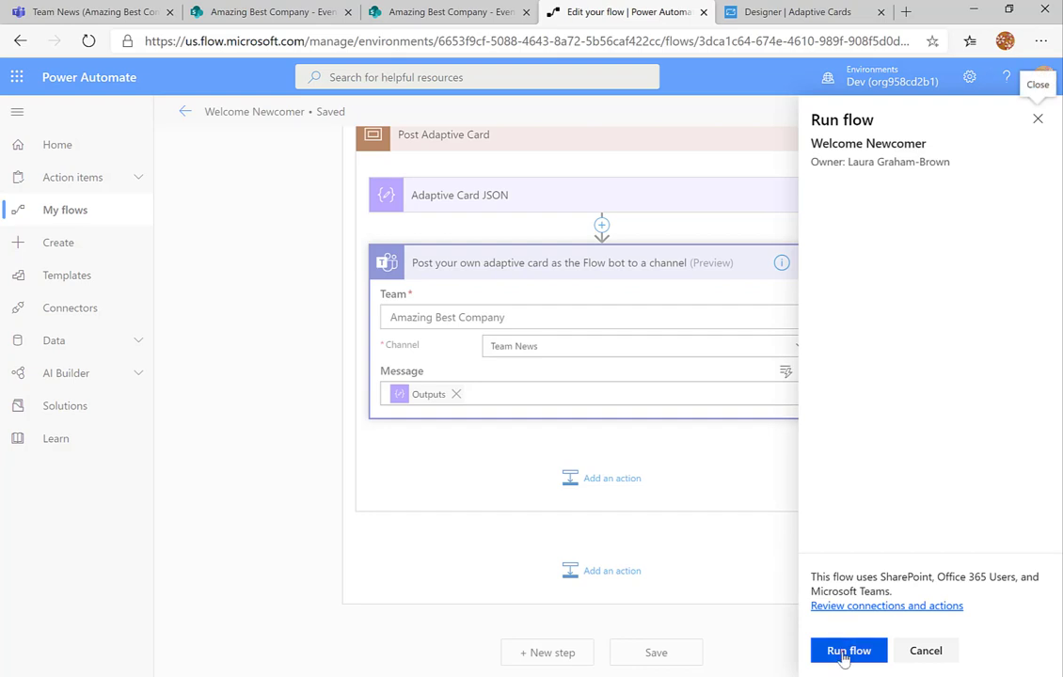
pyautogui.click(844, 655)
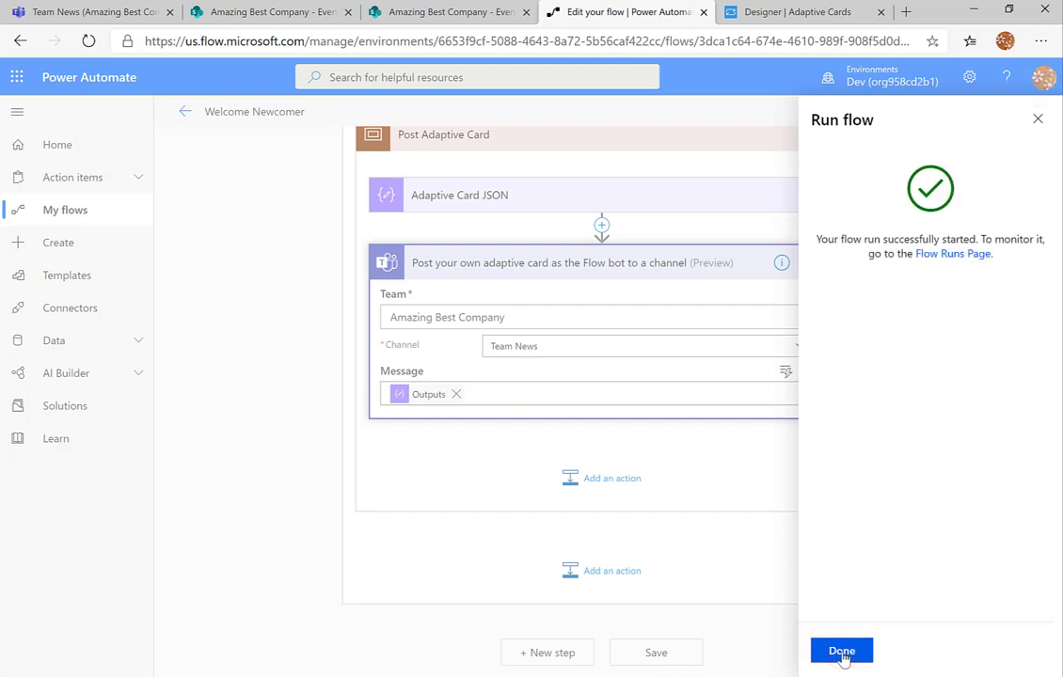
pyautogui.click(842, 653)
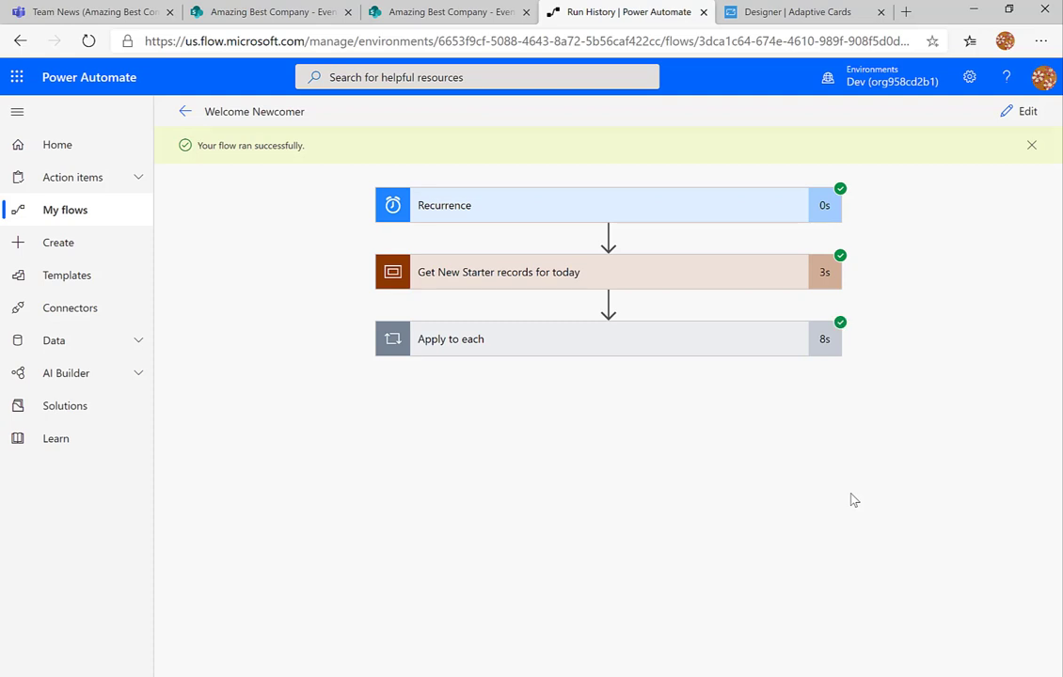
# Inspect the Apply to each loop of the run, and switch to Microsoft Teams to check the card posted in Team News.
pyautogui.click(658, 350)
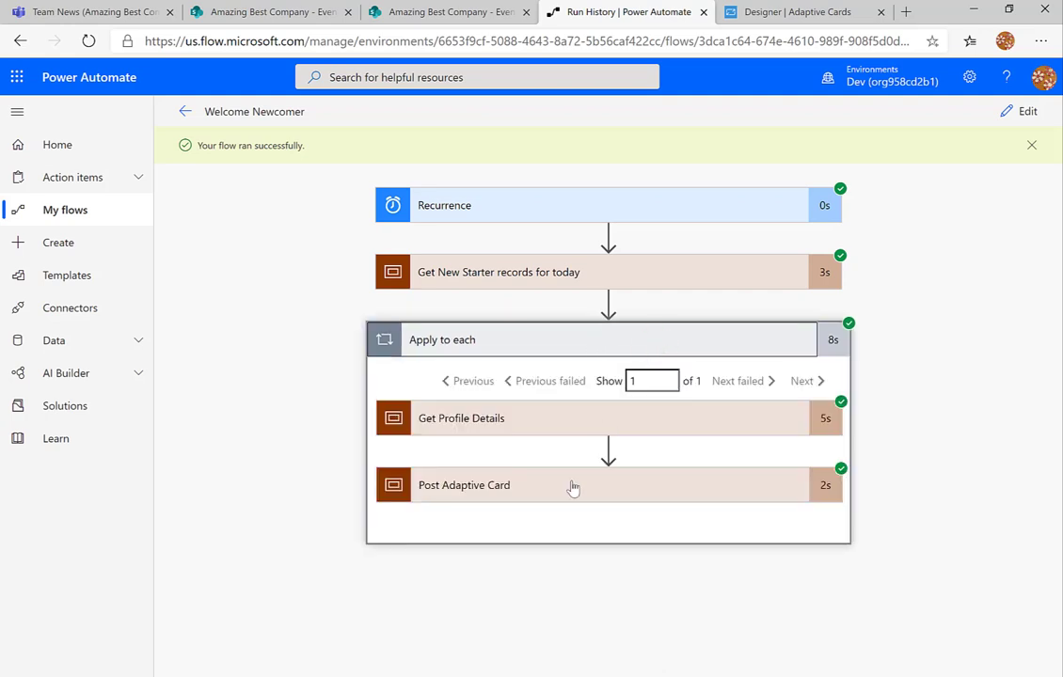
pyautogui.click(96, 12)
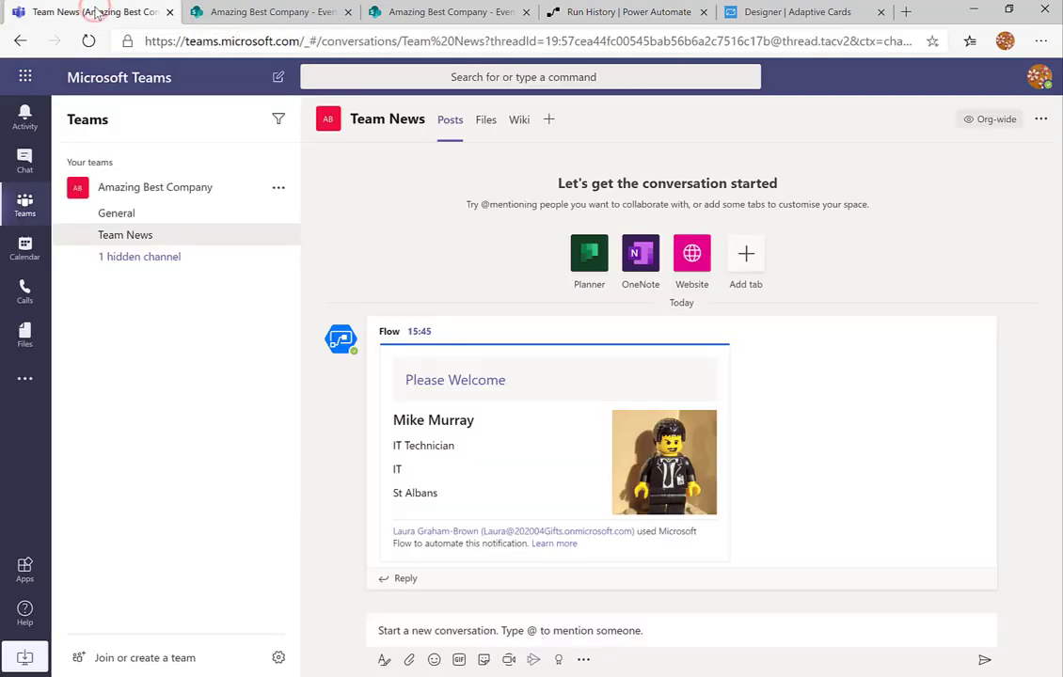